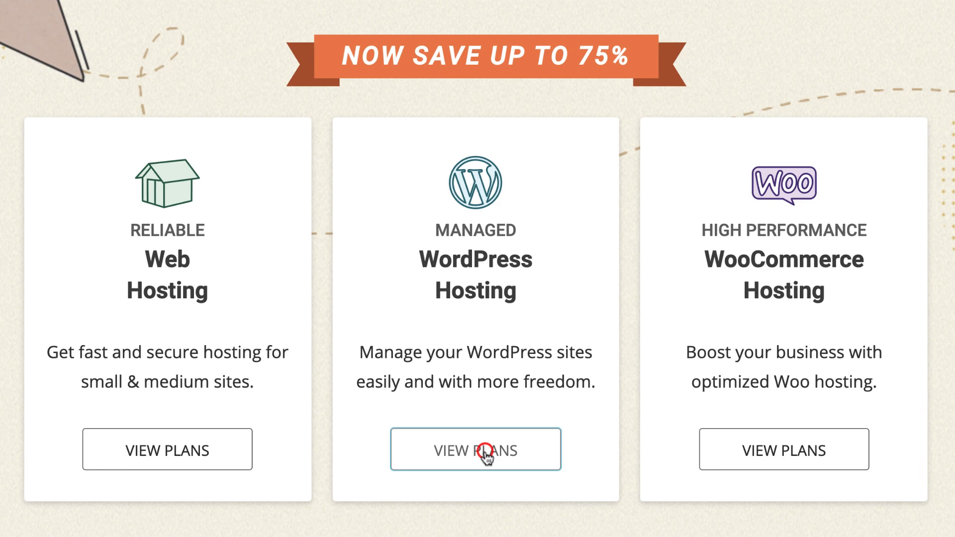
Step: Open the managed WordPress hosting plans and review the features included in the GrowBig plan
click(486, 454)
scroll(491, 383, down, 5)
scroll(492, 383, down, 1)
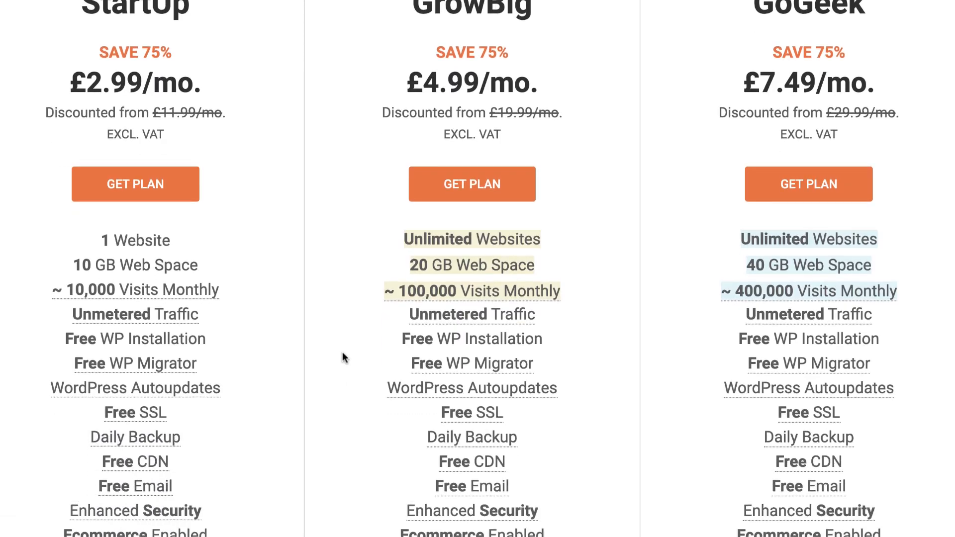
scroll(342, 352, down, 2)
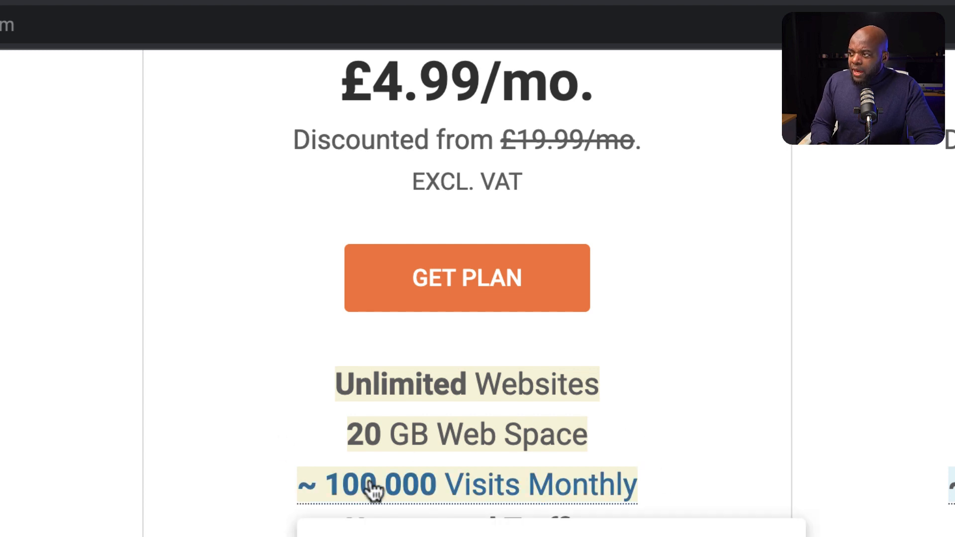
scroll(466, 298, down, 2)
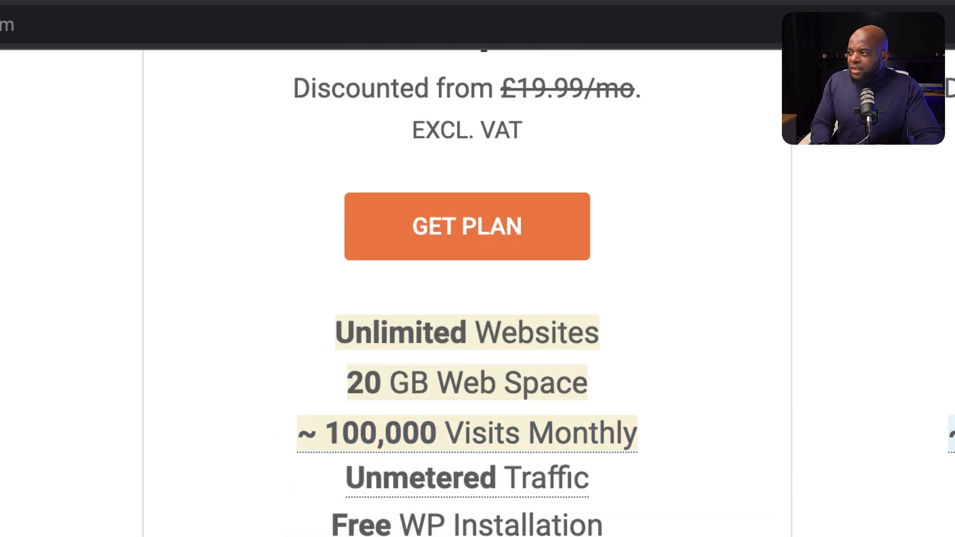
scroll(466, 298, down, 3)
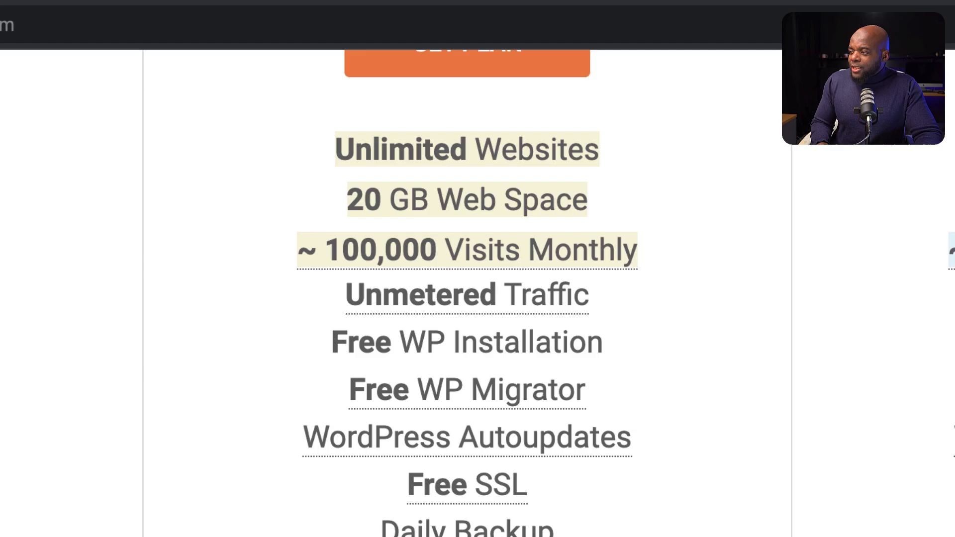
scroll(664, 409, down, 5)
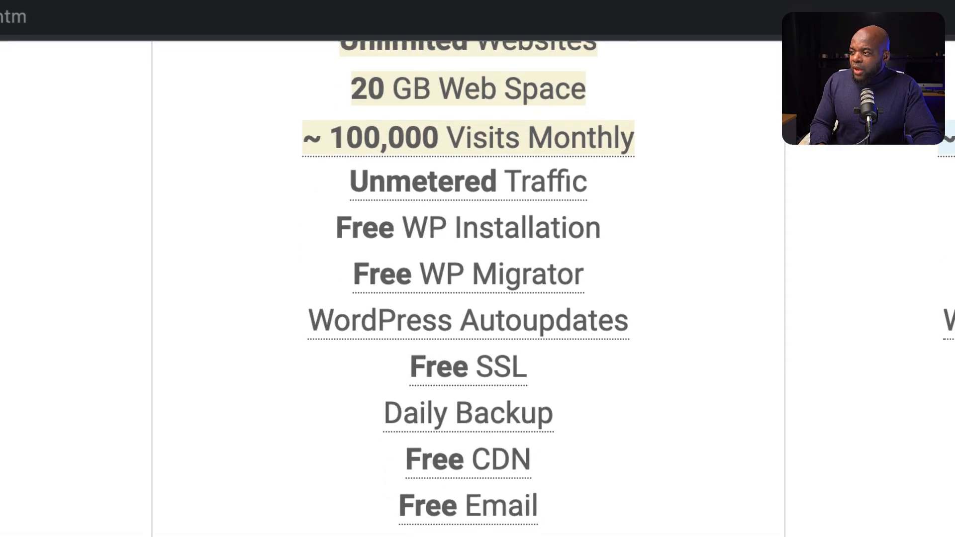
scroll(664, 410, down, 4)
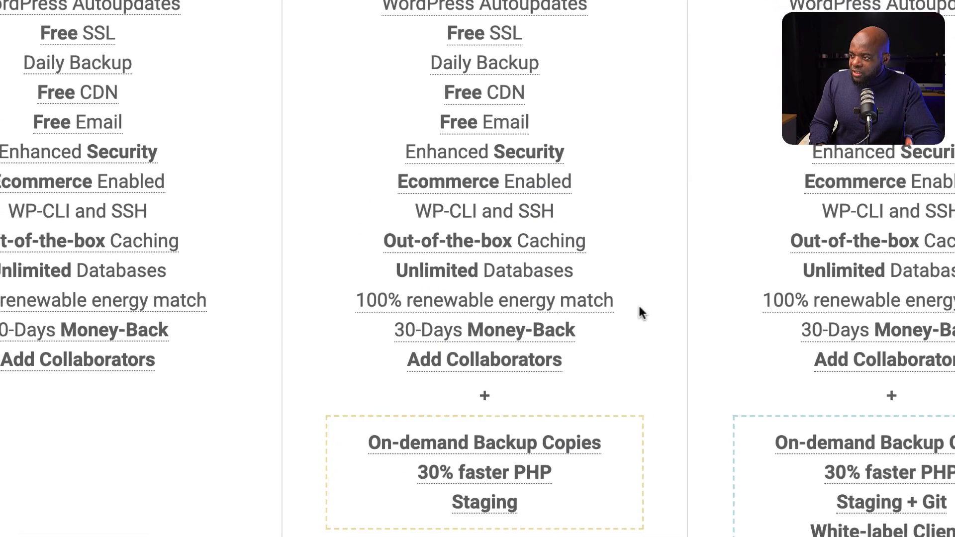
scroll(638, 302, down, 3)
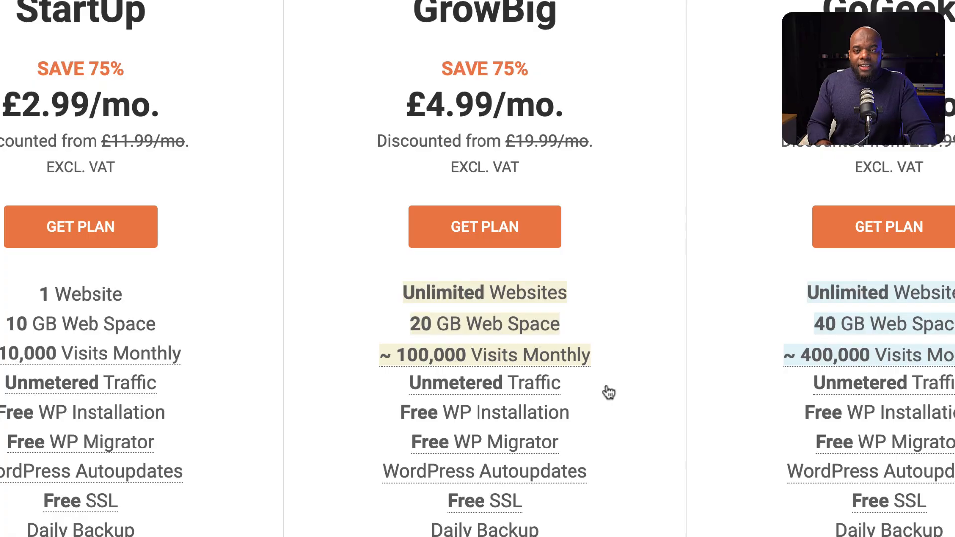
Step: Choose the GrowBig plan, provide funnelstoincome.com as an already owned domain, and proceed to the order review
click(495, 232)
scroll(350, 234, down, 1)
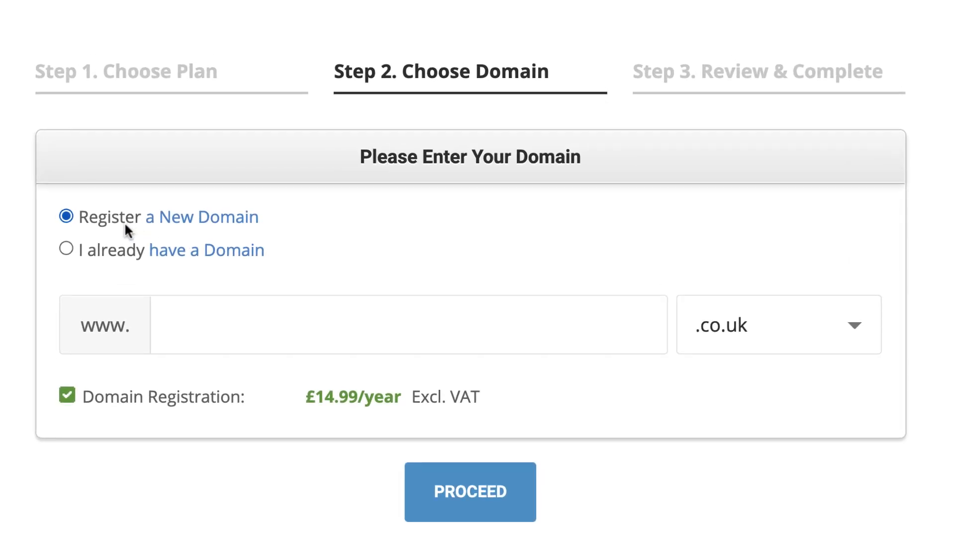
click(67, 249)
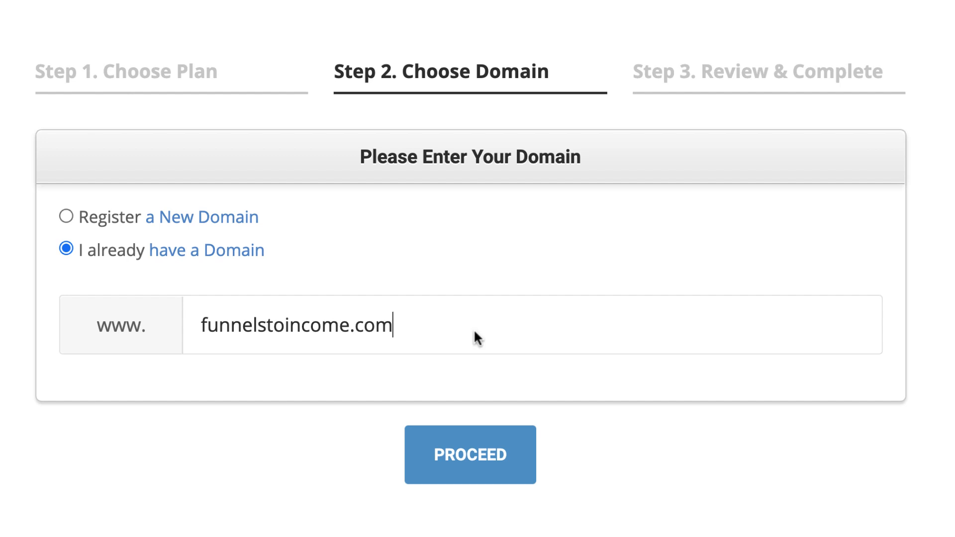
click(478, 455)
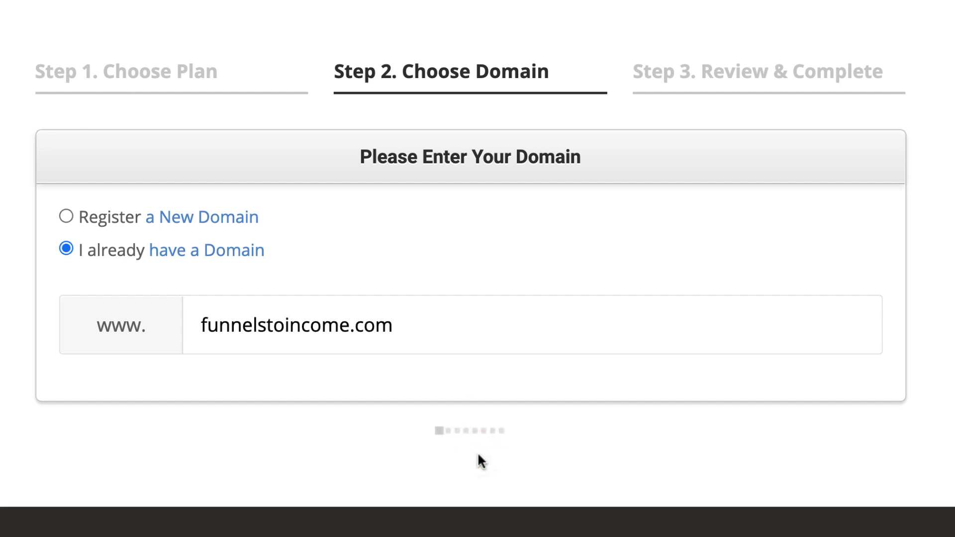
Step: Examine the order form's account, client, payment and purchase sections, including the extra services, order total and terms
scroll(476, 450, down, 3)
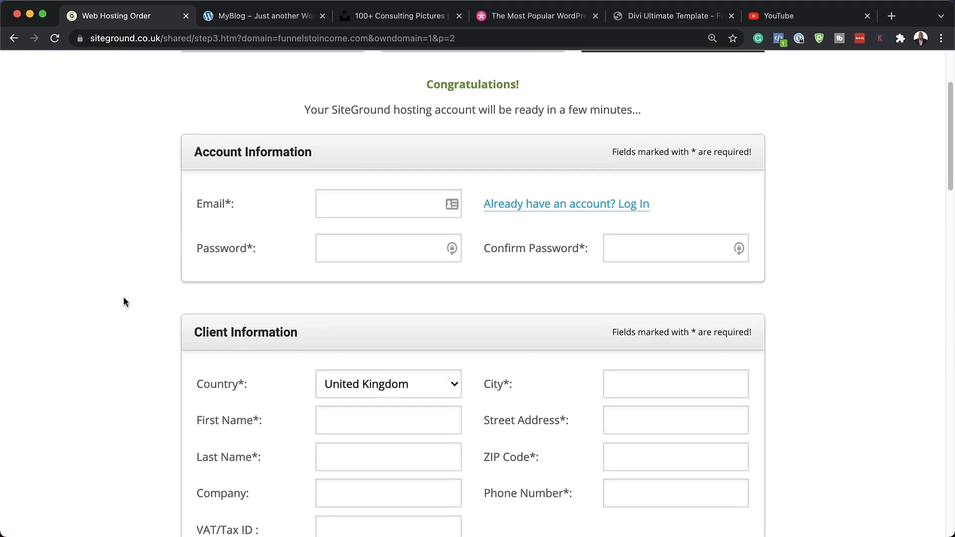
scroll(209, 236, down, 3)
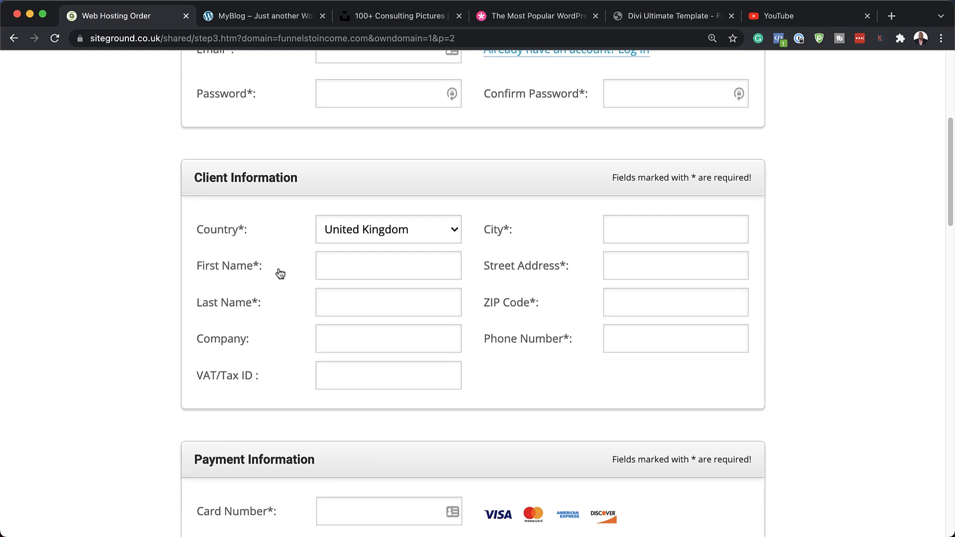
scroll(99, 339, down, 1)
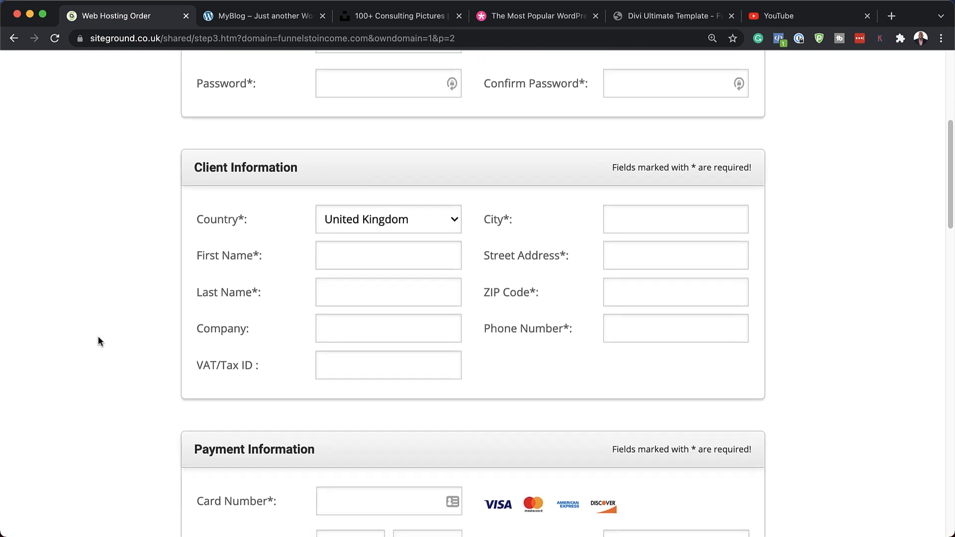
scroll(128, 332, down, 8)
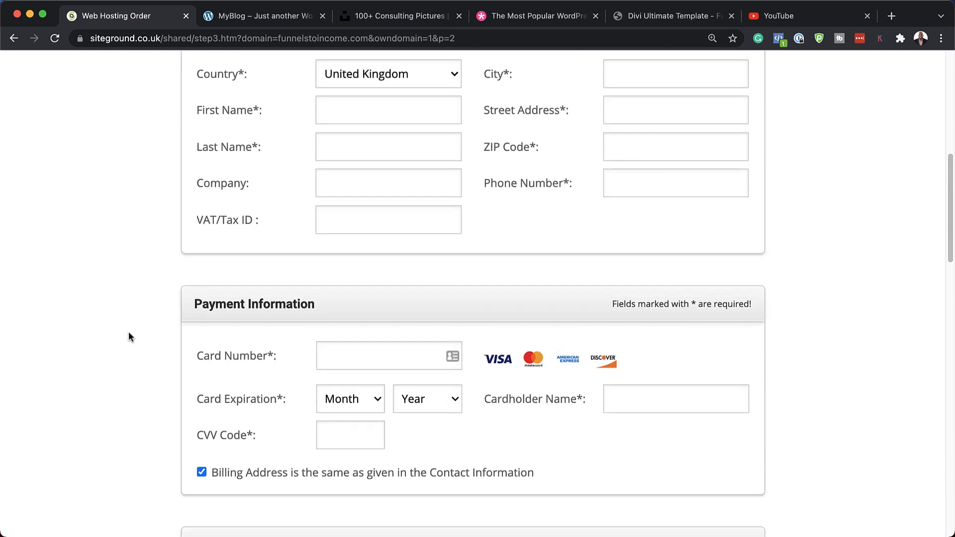
scroll(139, 330, up, 5)
scroll(139, 330, down, 3)
scroll(141, 336, down, 1)
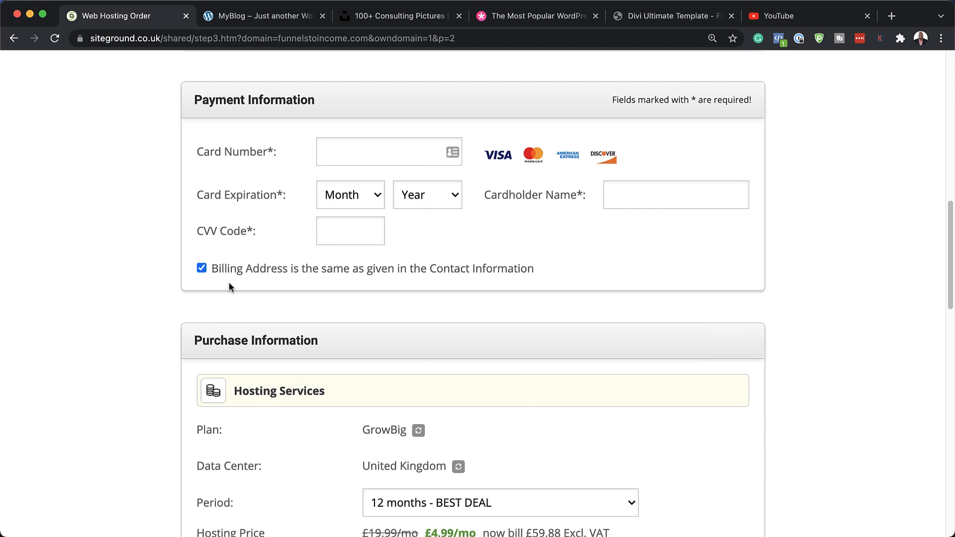
scroll(168, 284, down, 5)
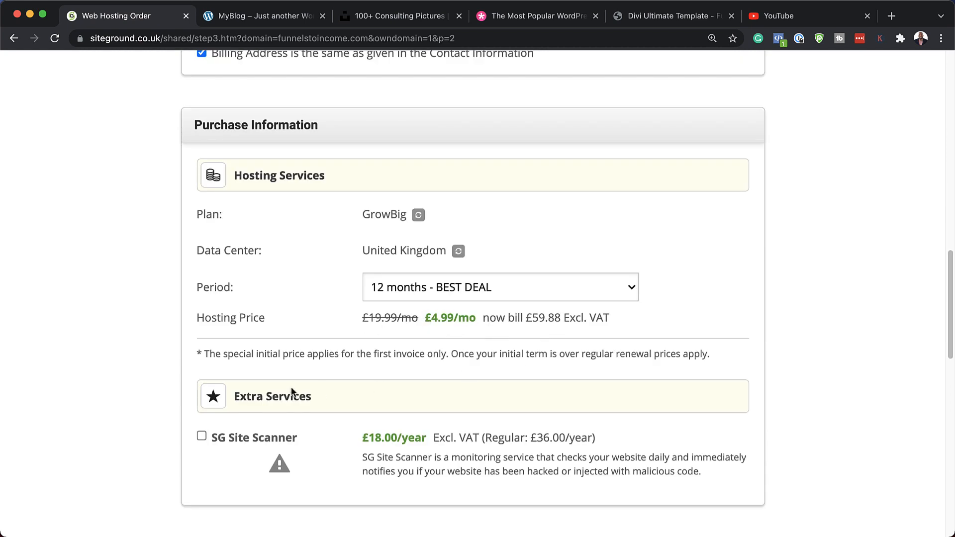
scroll(292, 393, down, 1)
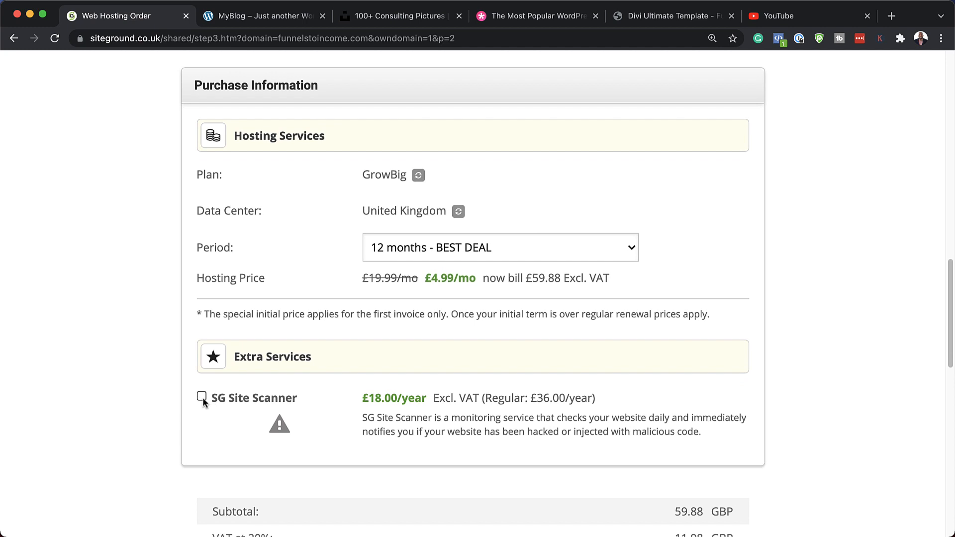
scroll(189, 394, down, 7)
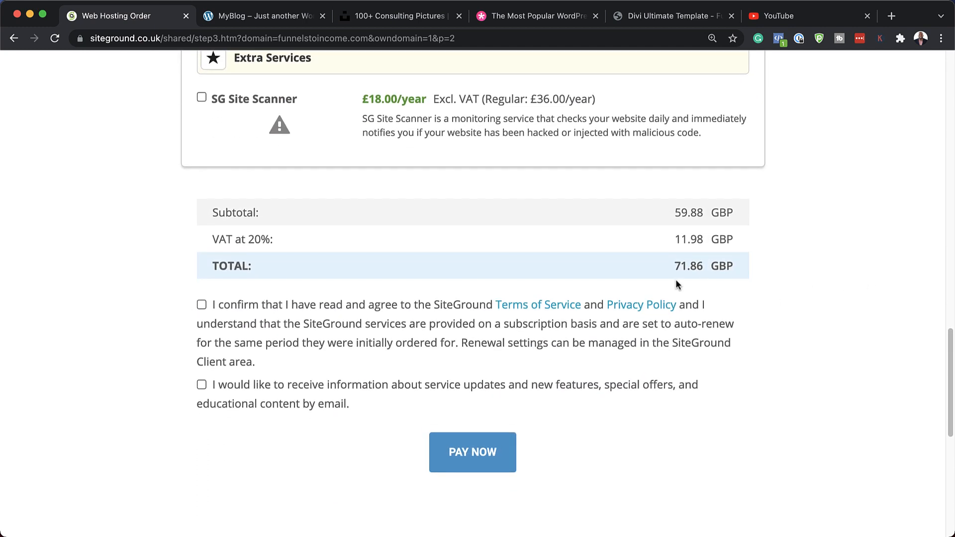
scroll(370, 361, down, 1)
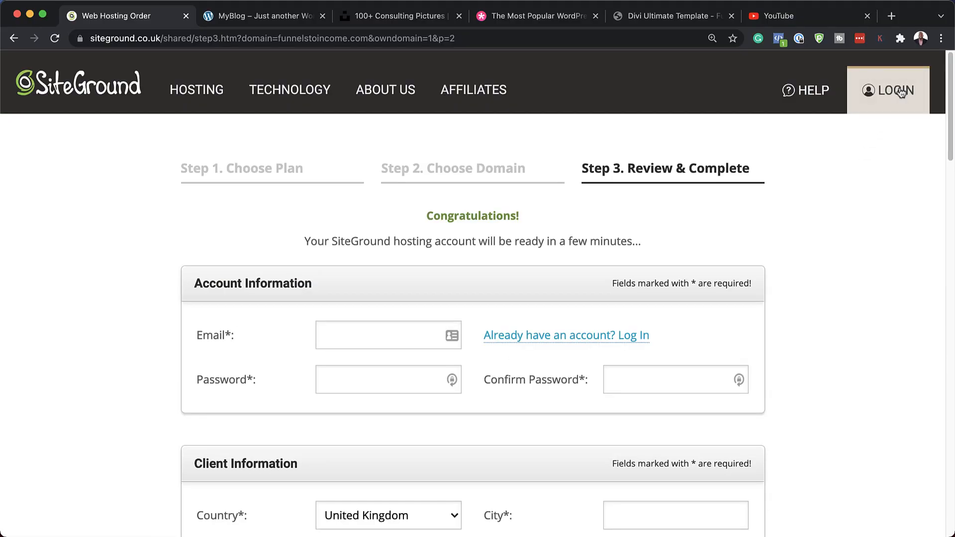
Step: Log in to the existing SiteGround account and open its list of websites
click(900, 93)
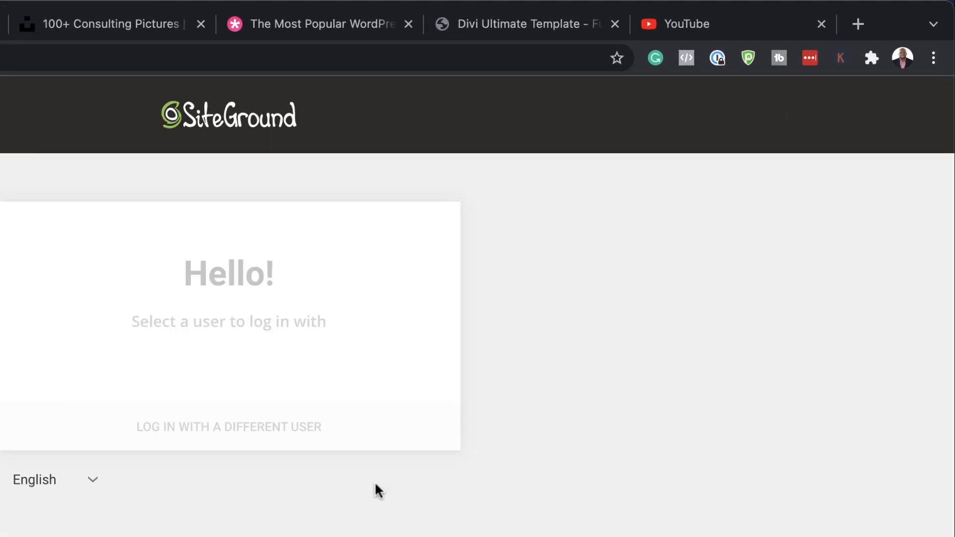
click(130, 392)
text(mak)
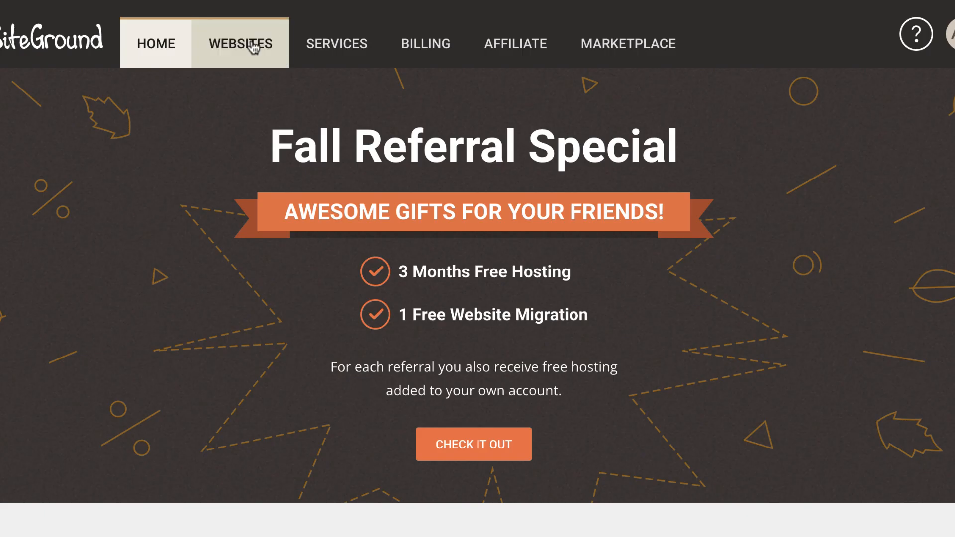
click(254, 46)
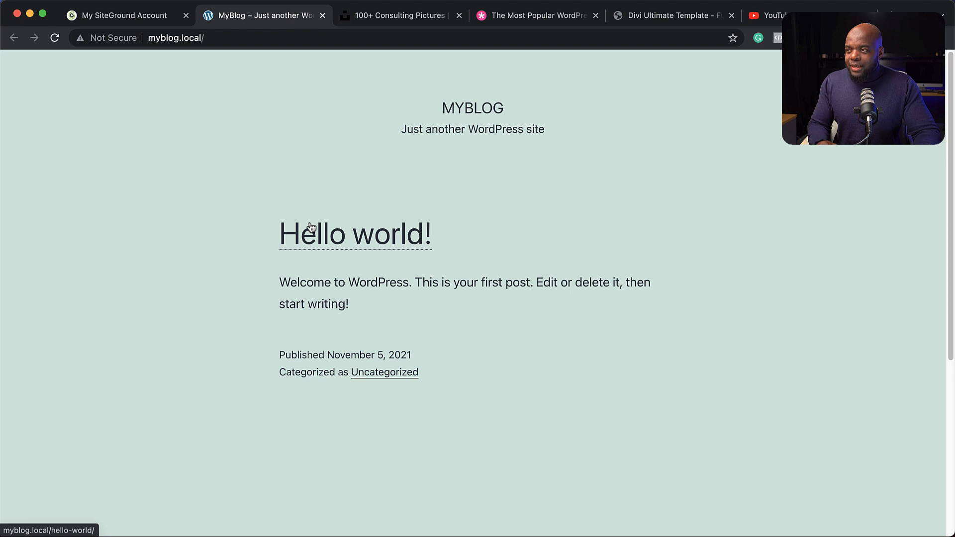
Step: Load the WordPress admin login page of the MyBlog site at myblog.local/wp-admin
click(263, 38)
click(260, 34)
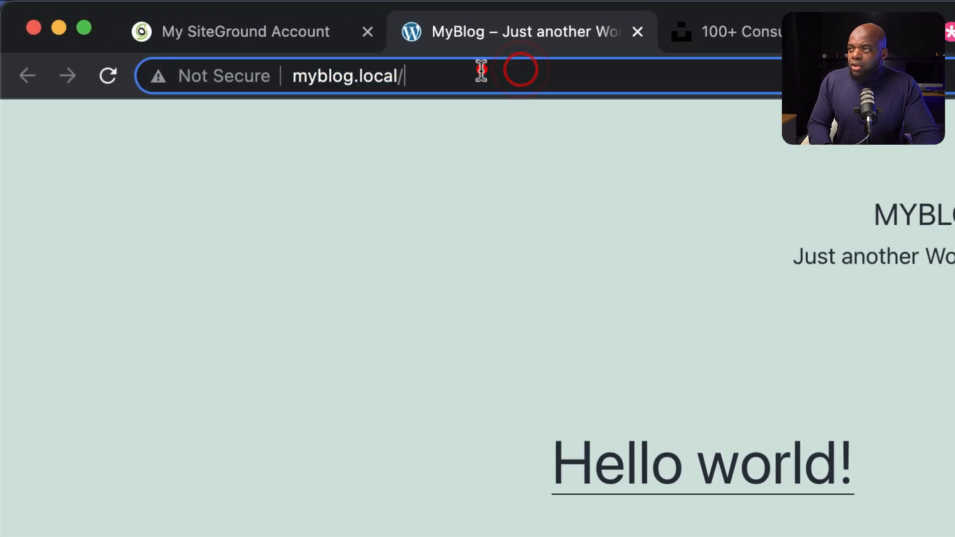
click(481, 70)
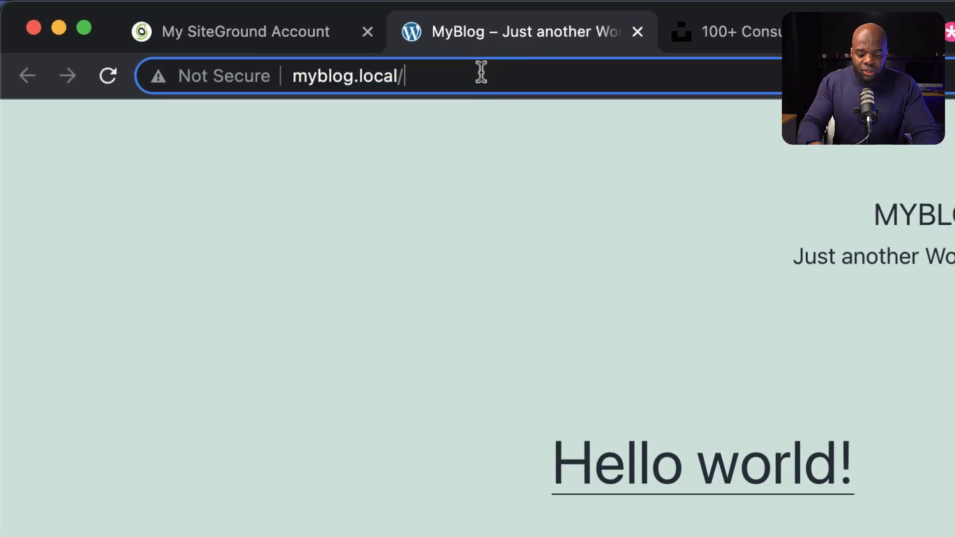
text(wp-admin)
key(Return)
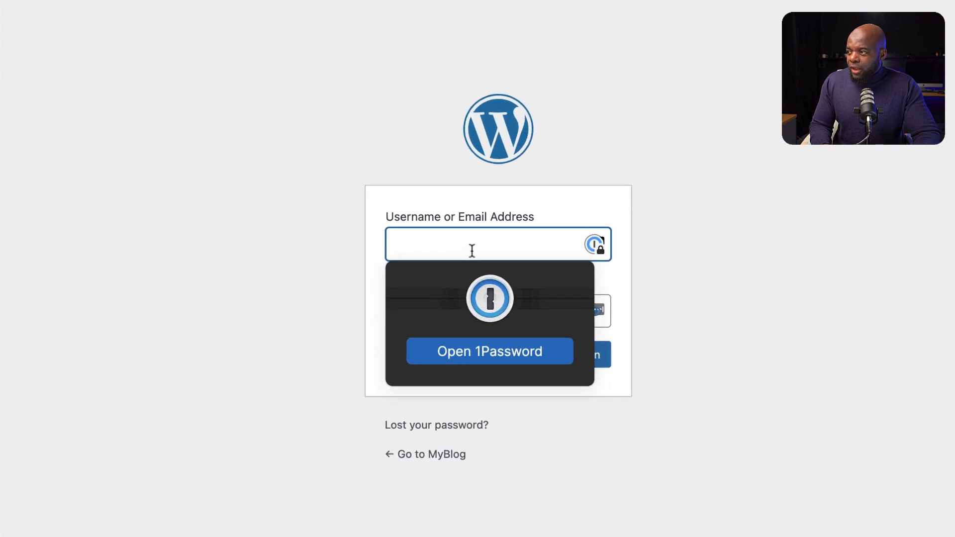
Step: Log in to the MyBlog WordPress dashboard with the administrator username and account password
click(539, 219)
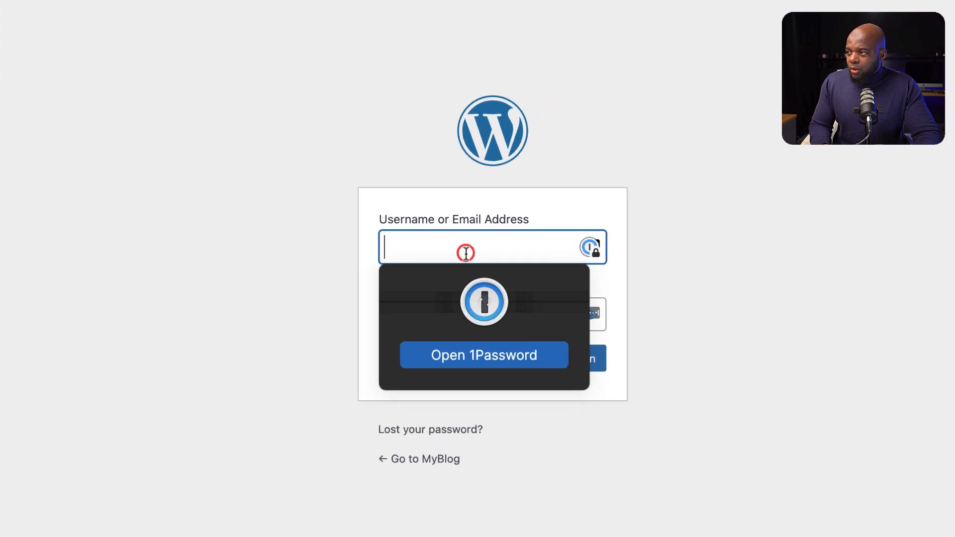
text(makadmin)
key(Return)
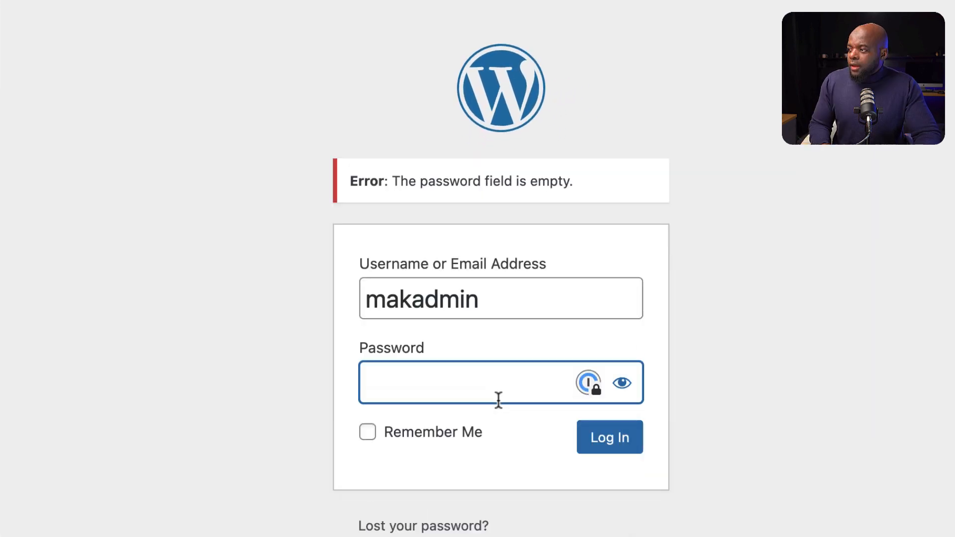
click(489, 385)
text(••)
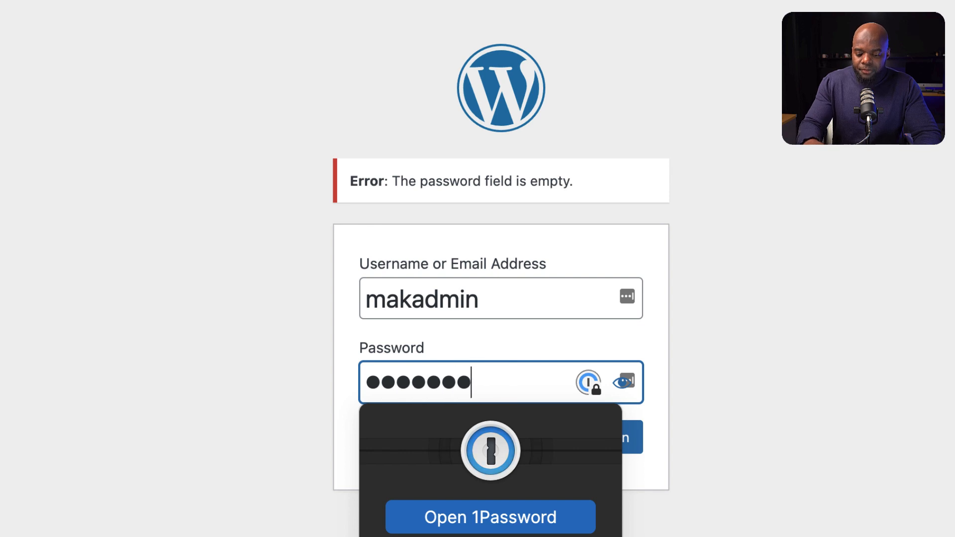
text(••••••)
key(Return)
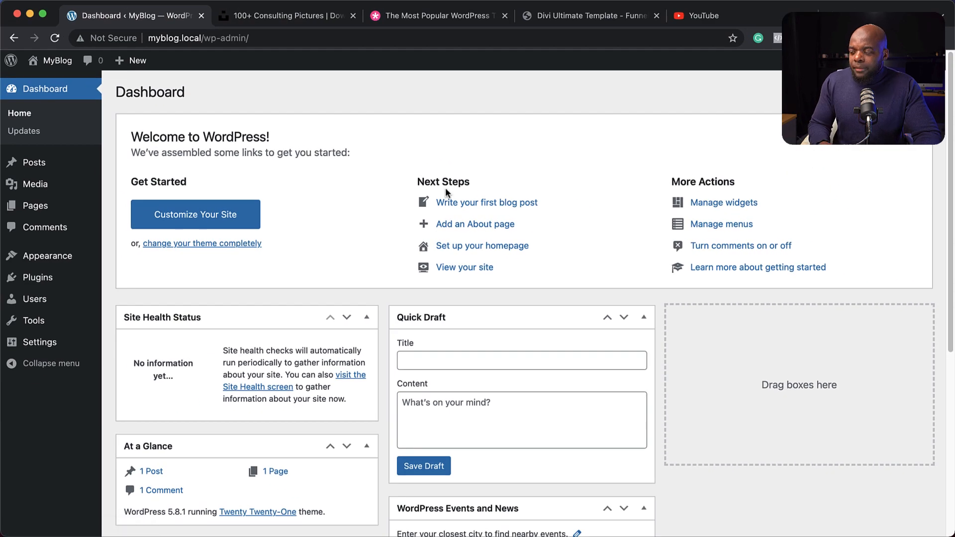
Step: Dismiss the dashboard's Welcome panel and move the WordPress Events and News box into the empty third column
click(888, 133)
drag(555, 319, 847, 157)
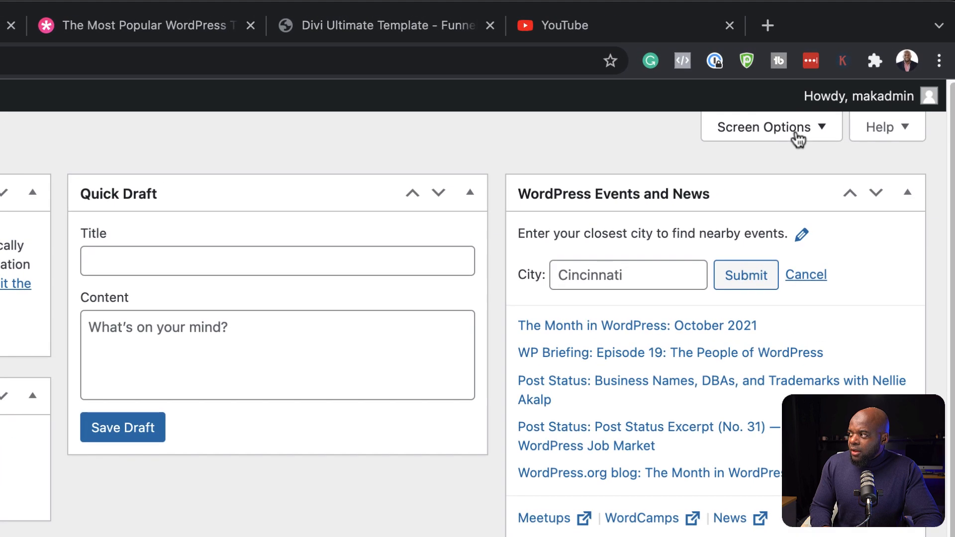
Step: Hide the Activity box from the dashboard using Screen Options, and close the options
click(796, 133)
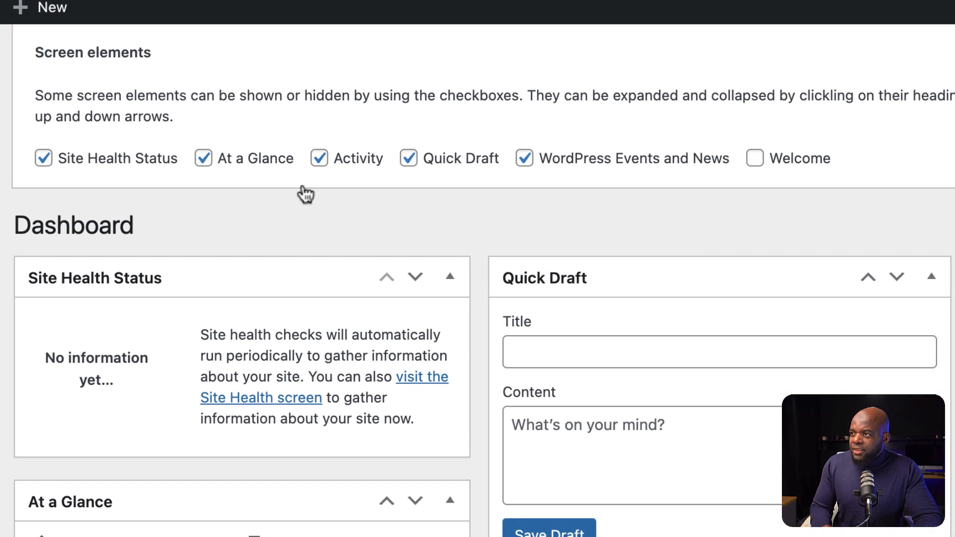
click(320, 158)
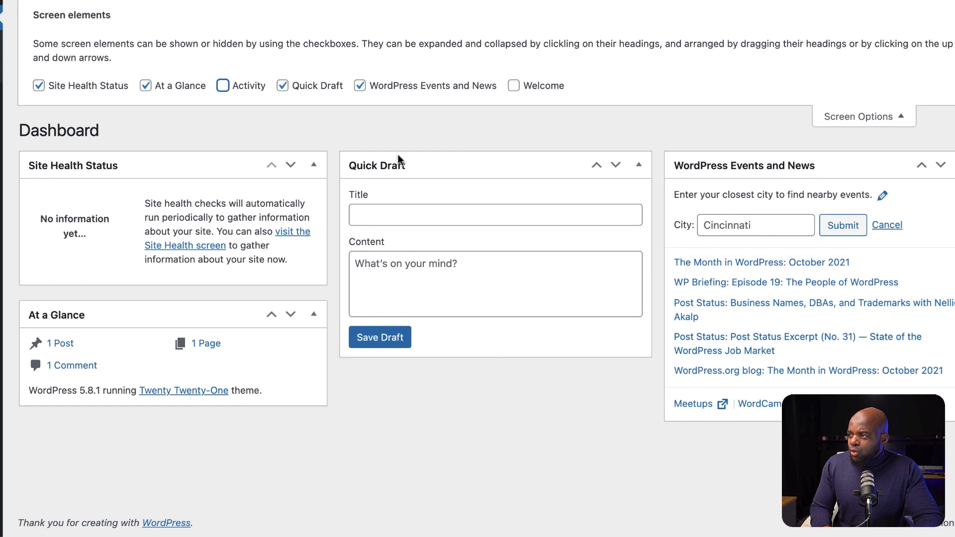
click(883, 119)
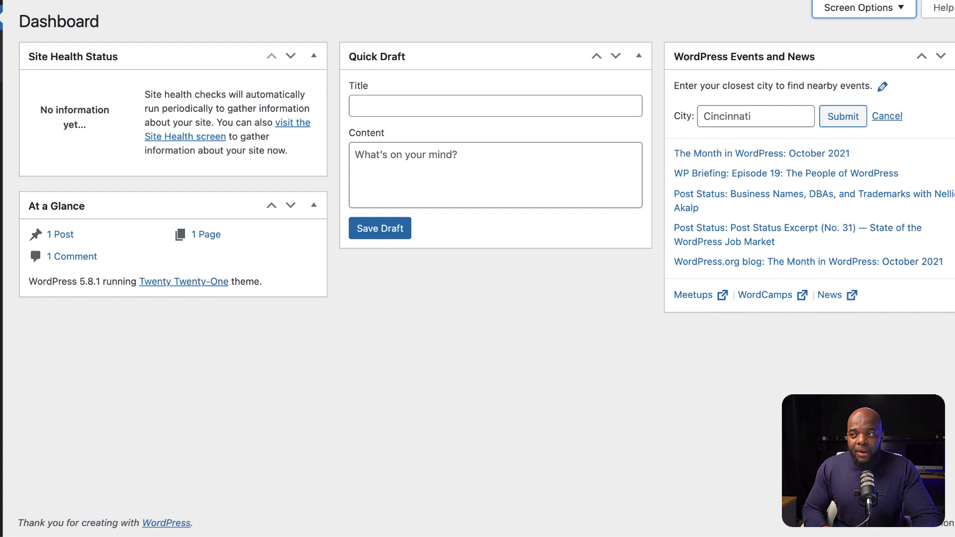
Step: Create a new page titled Home, turn off the pre-publish checks and publish the page
mouse_move(60, 157)
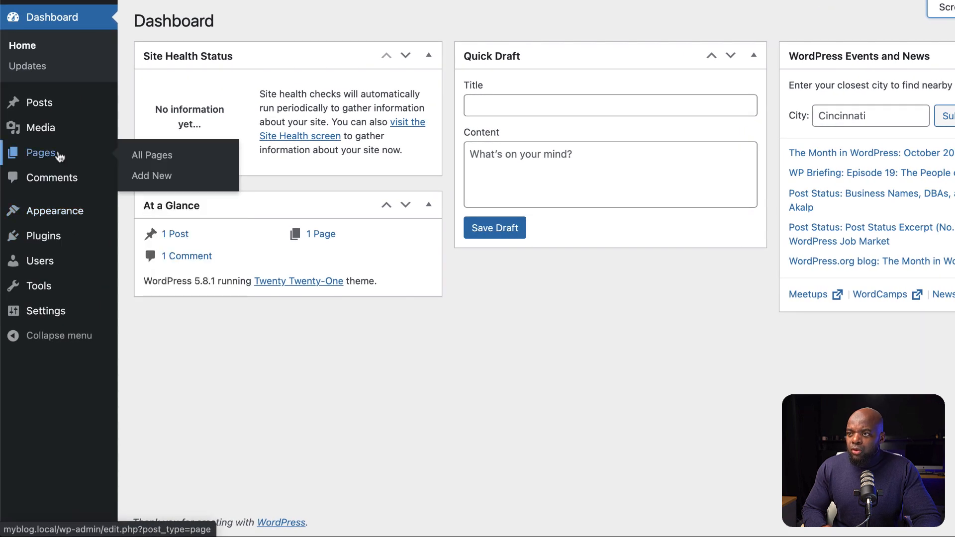
click(153, 177)
click(652, 64)
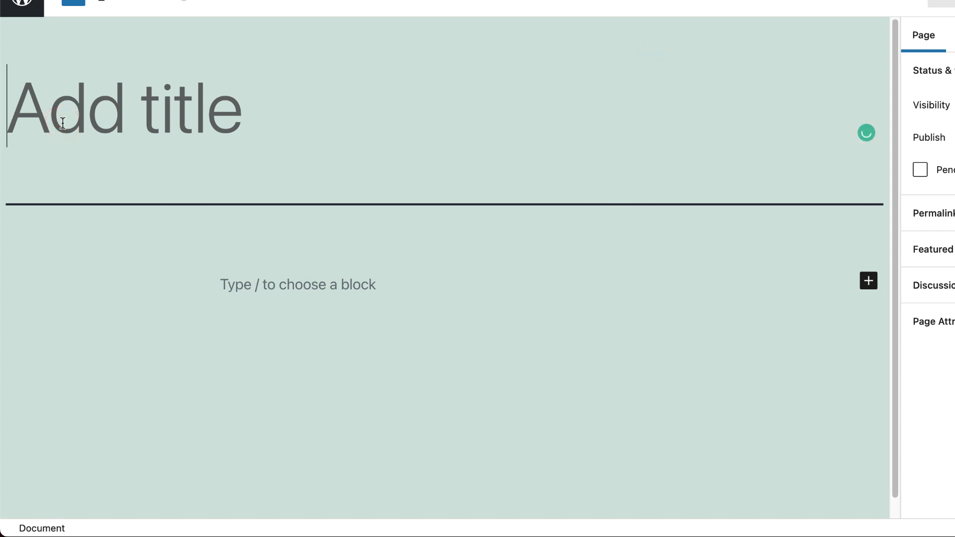
text(Home)
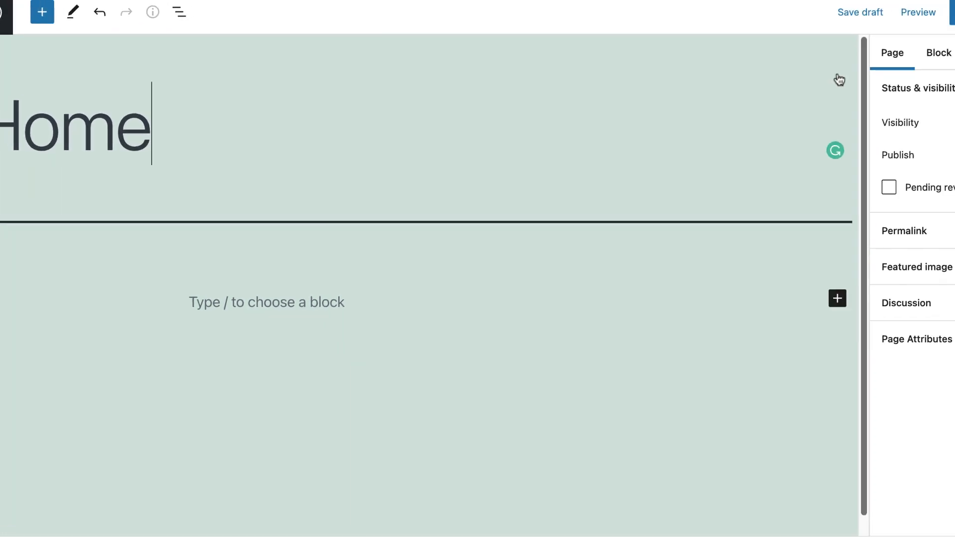
click(864, 83)
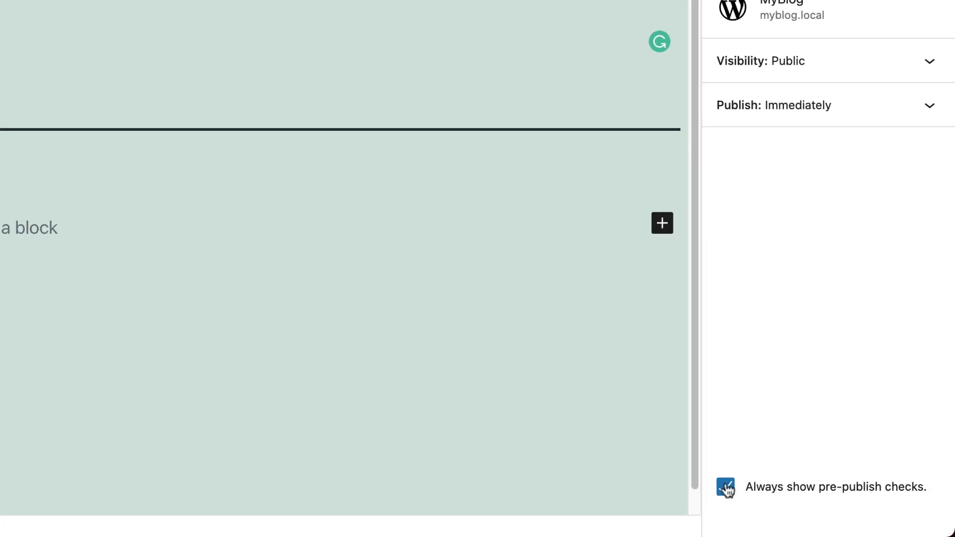
click(722, 488)
click(758, 100)
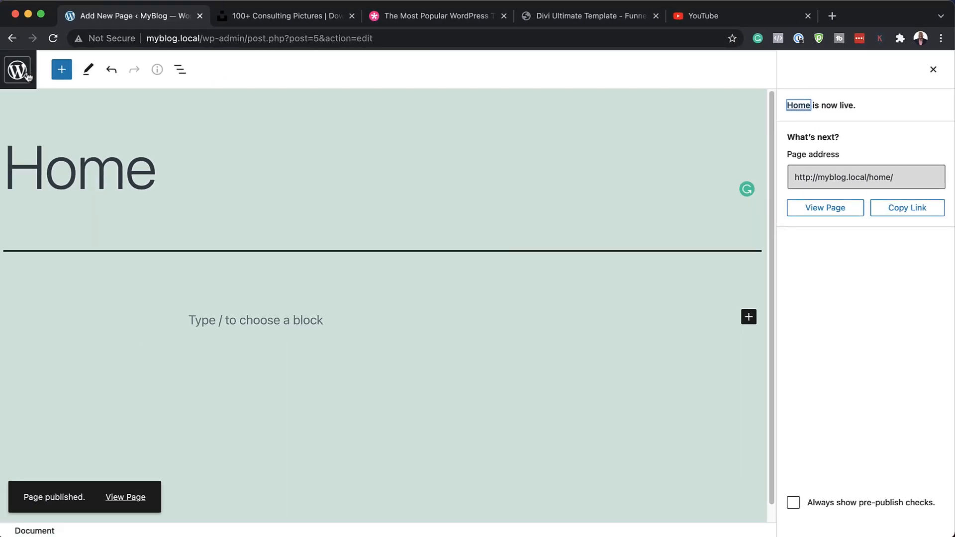
Step: Add and publish two more pages, titled Contact and Blog
click(25, 76)
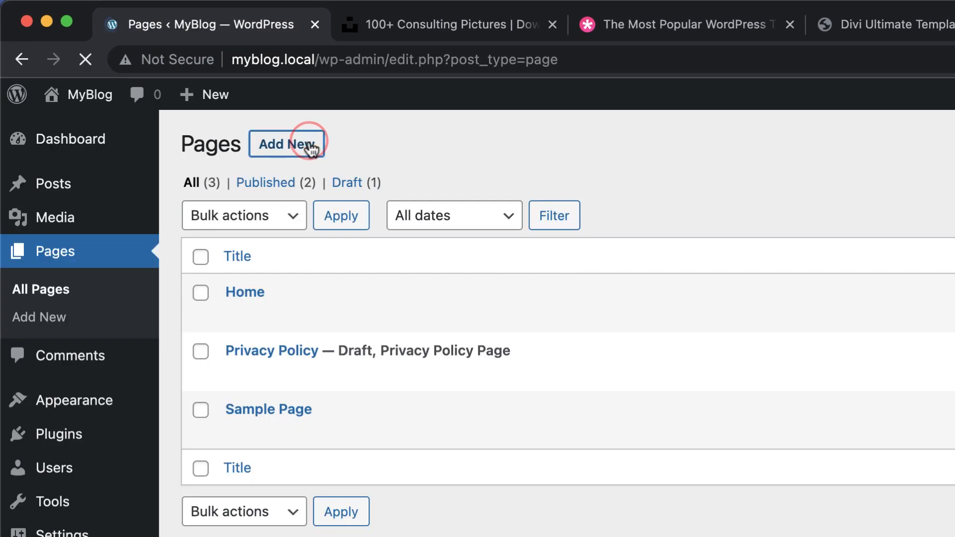
click(307, 145)
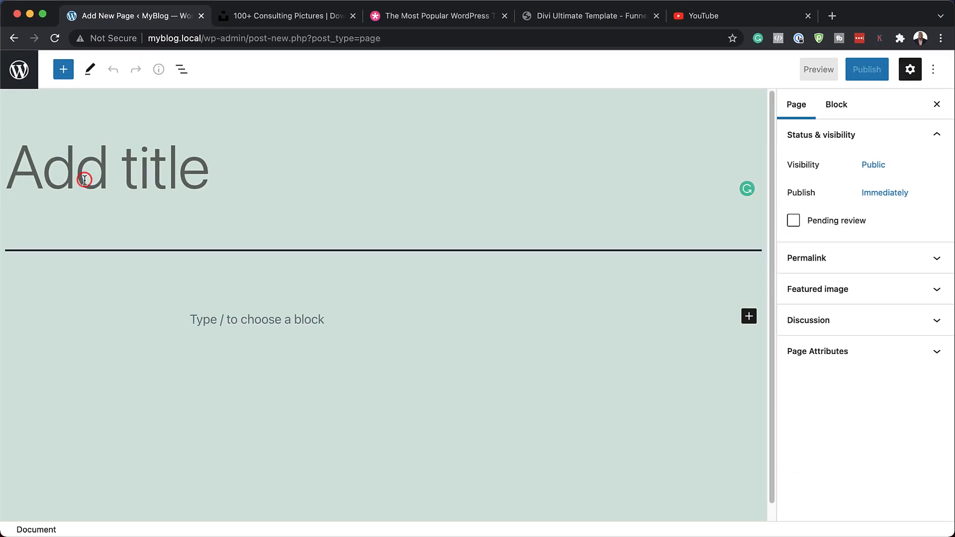
text(Contact)
click(866, 69)
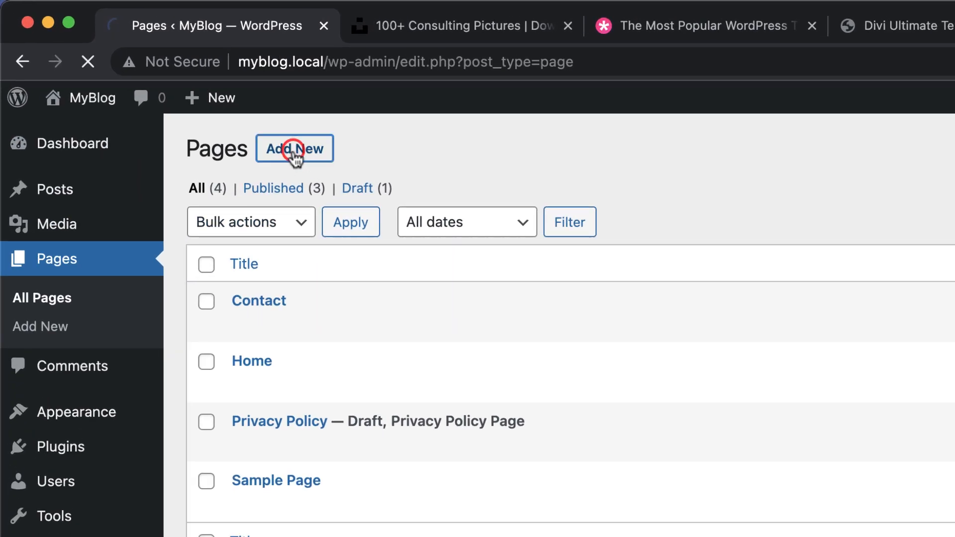
click(866, 69)
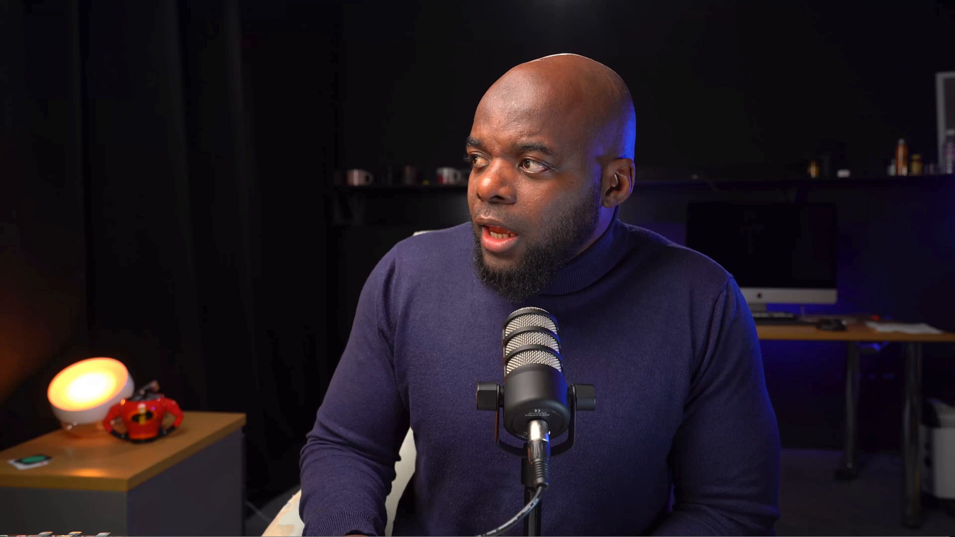
Step: Open the site's front page in a new tab, and create a menu named Main Menu assigned to the Primary menu location
click(60, 45)
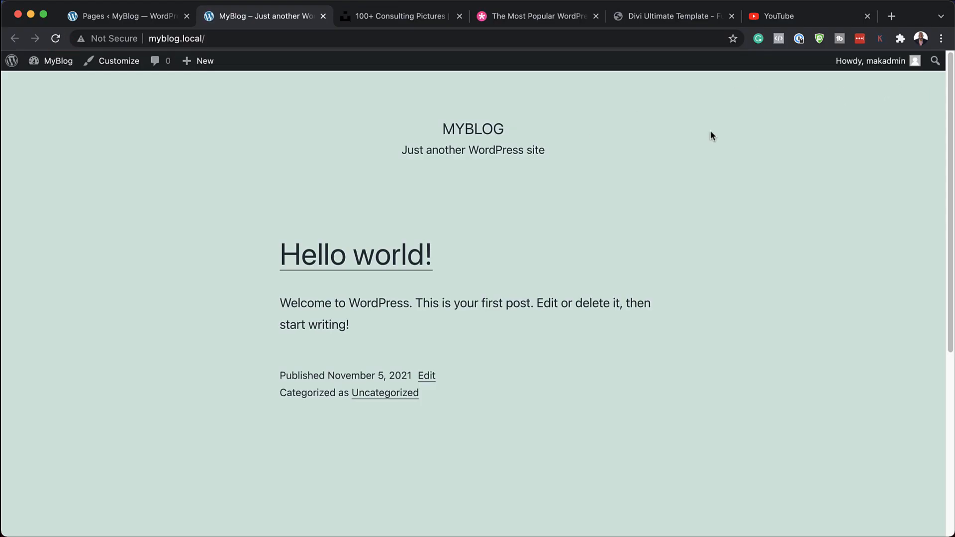
click(169, 18)
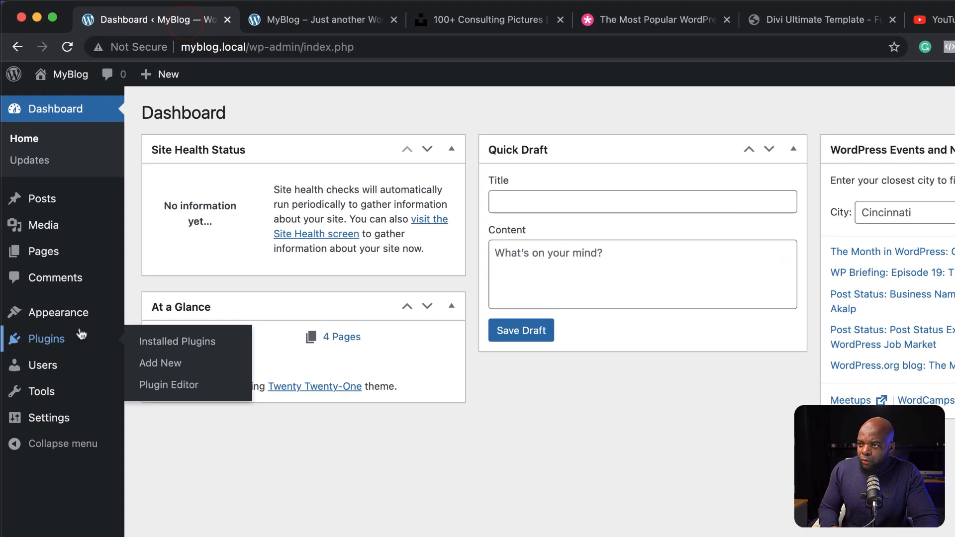
mouse_move(74, 312)
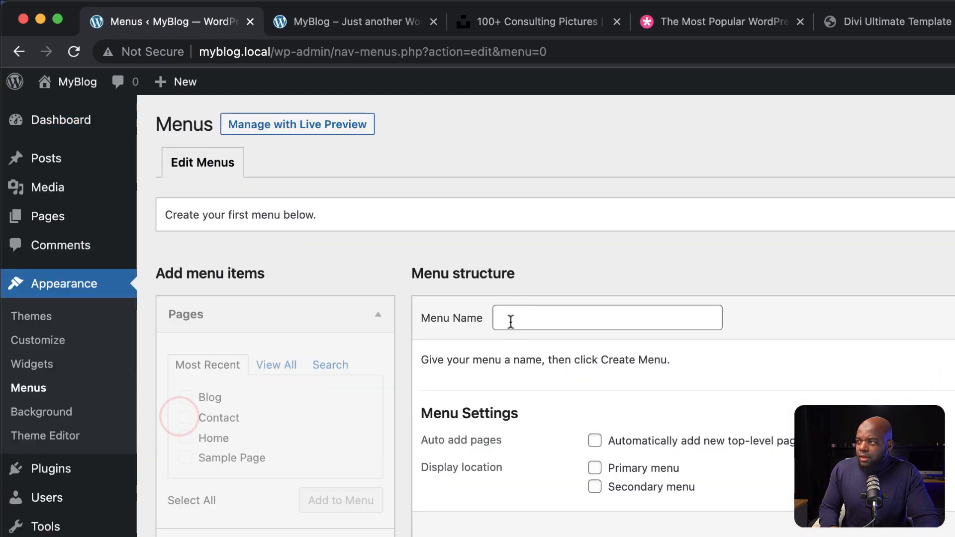
click(507, 318)
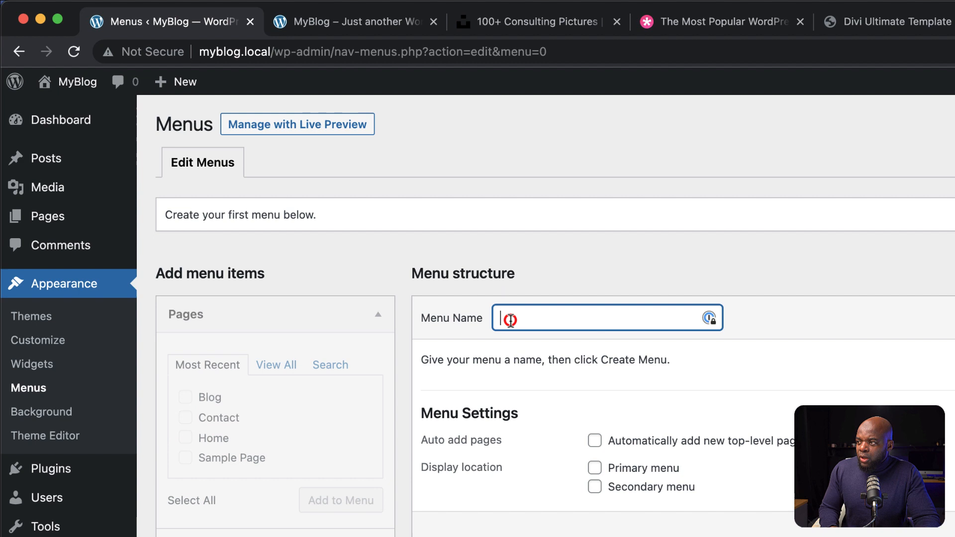
text(Main Menu)
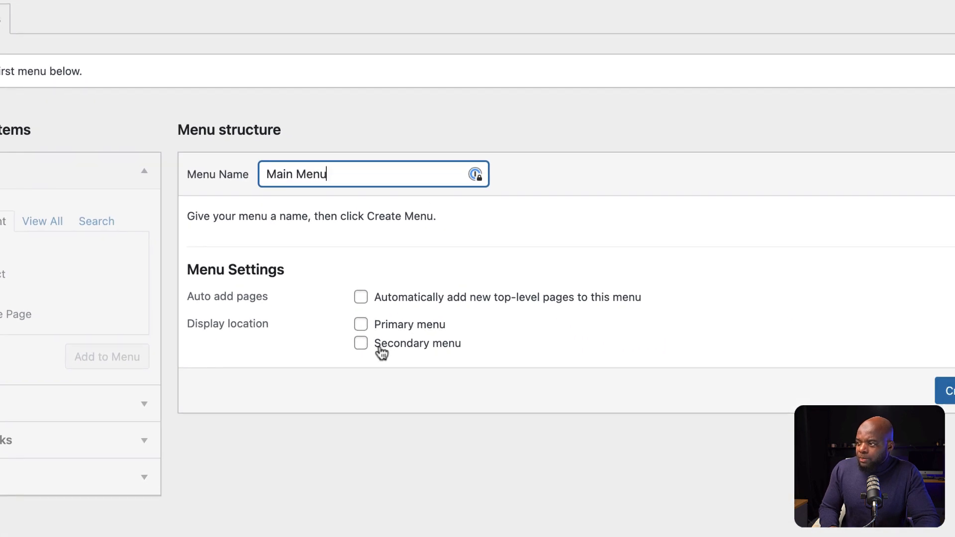
click(361, 324)
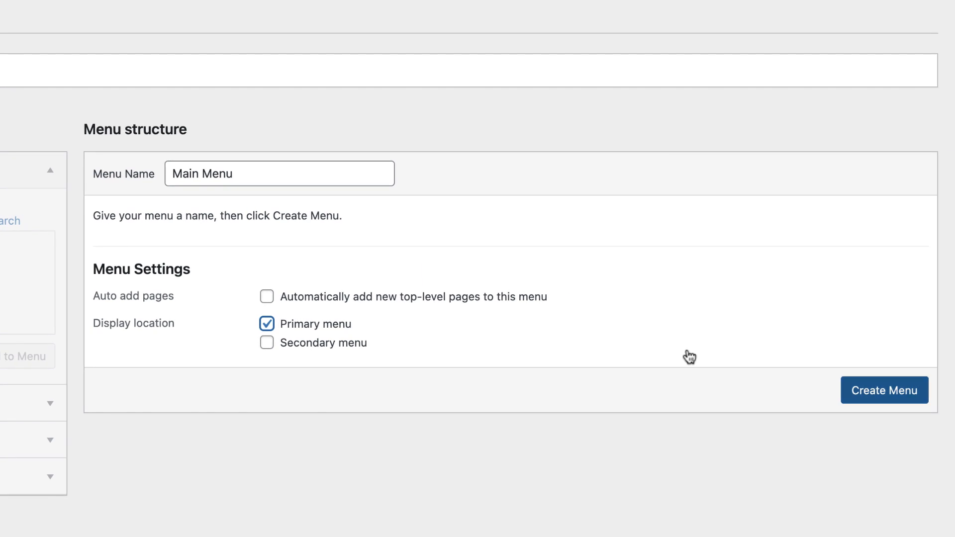
click(894, 391)
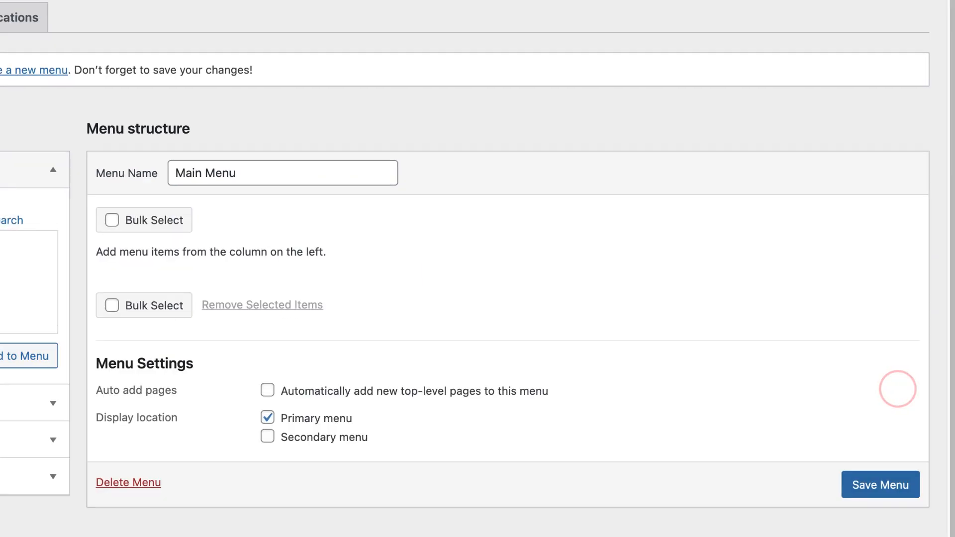
Step: Add the Home, Blog and Contact pages to Main Menu in that order and save the menu
click(149, 193)
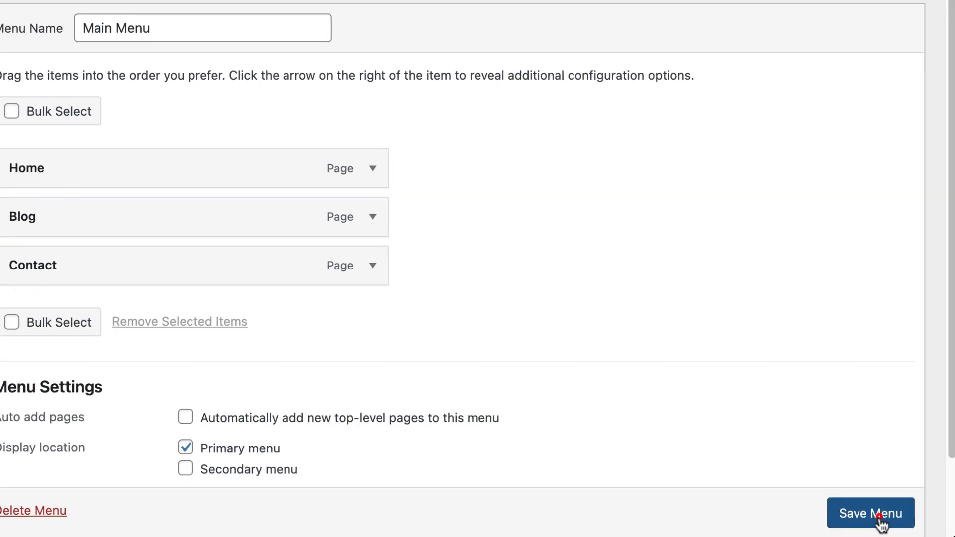
click(871, 516)
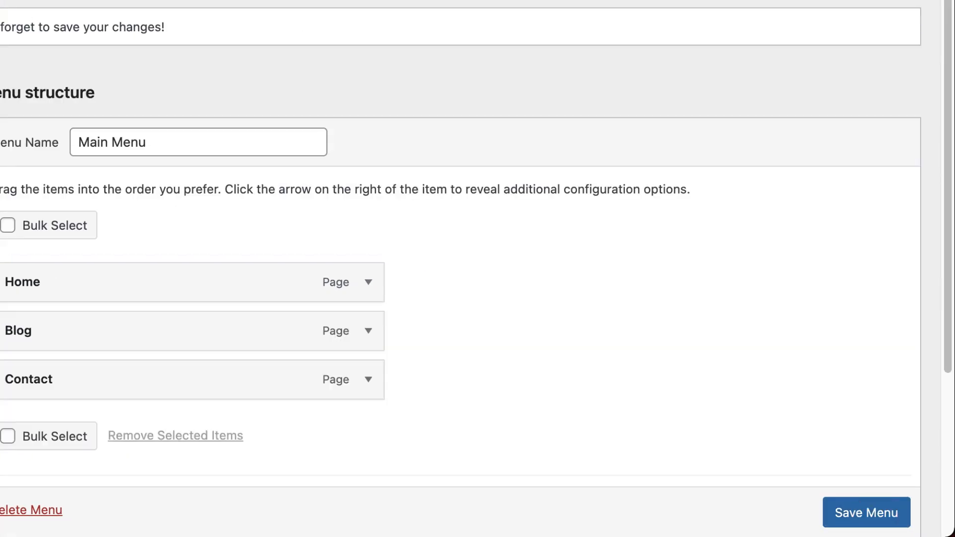
Step: Reload the site's front page and check the Blog and Contact links in its navigation menu and the homepage address
click(265, 16)
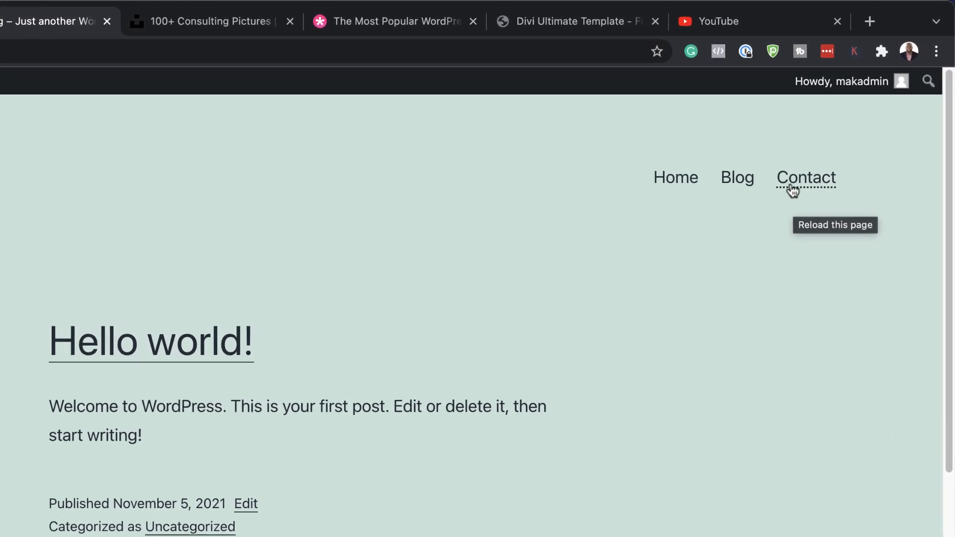
click(746, 183)
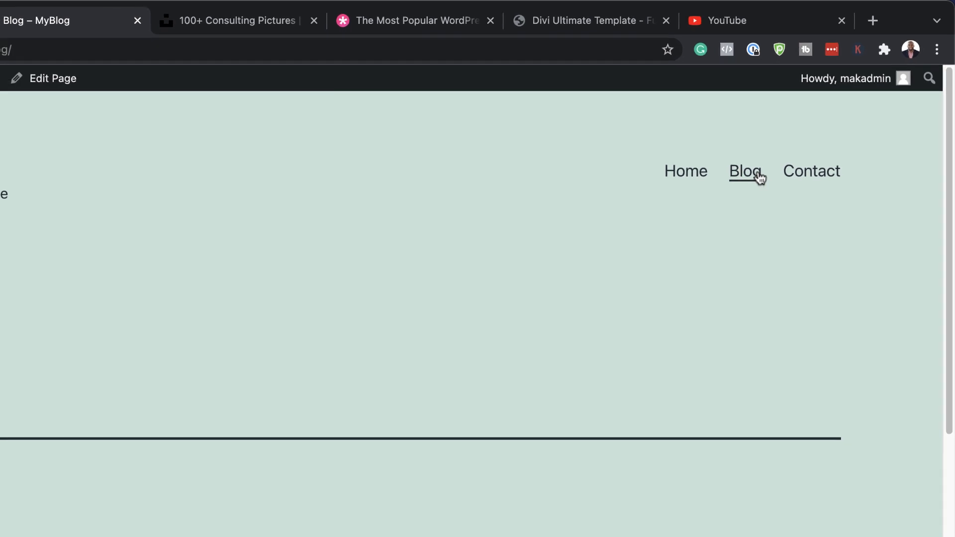
click(813, 174)
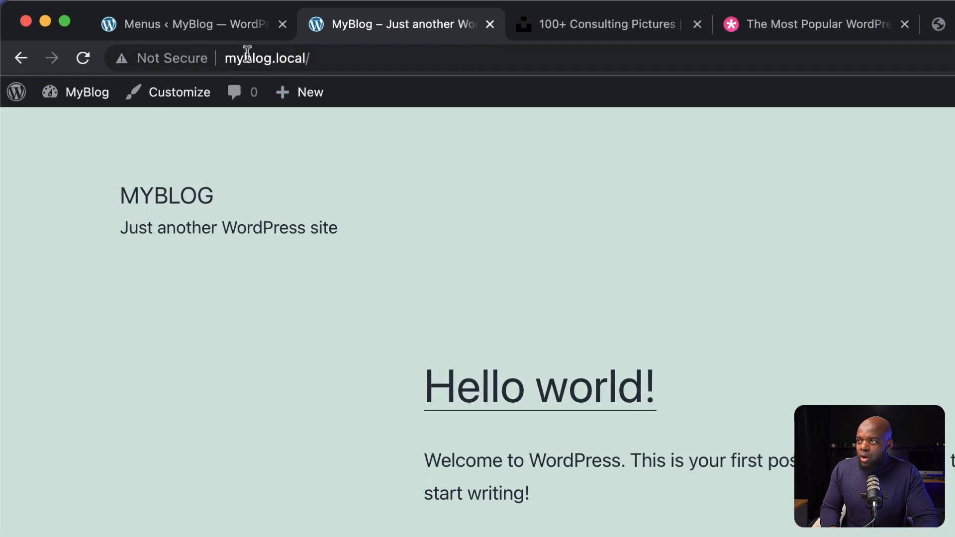
drag(226, 56, 317, 58)
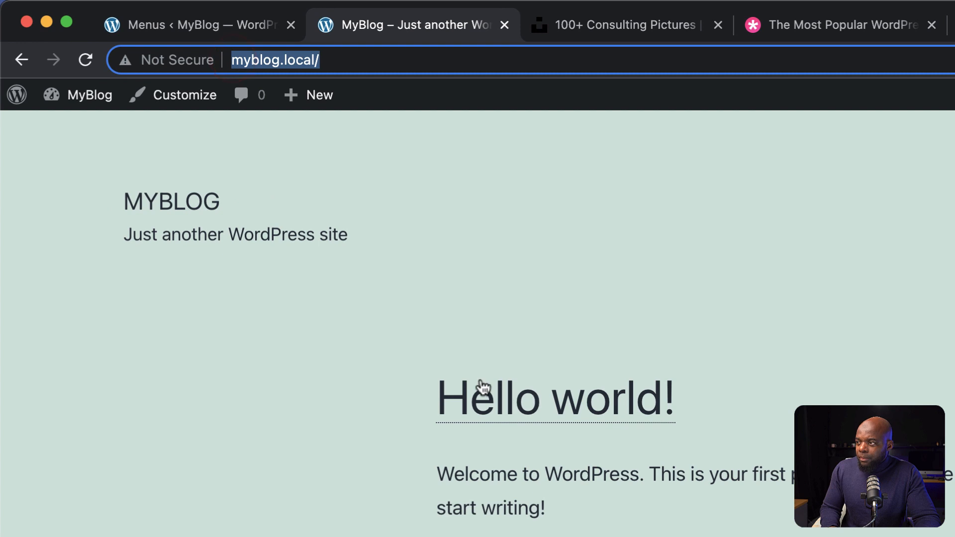
Step: Make the static page Home the site's homepage and Blog its posts page in the reading settings, and save them
click(198, 27)
scroll(122, 448, down, 8)
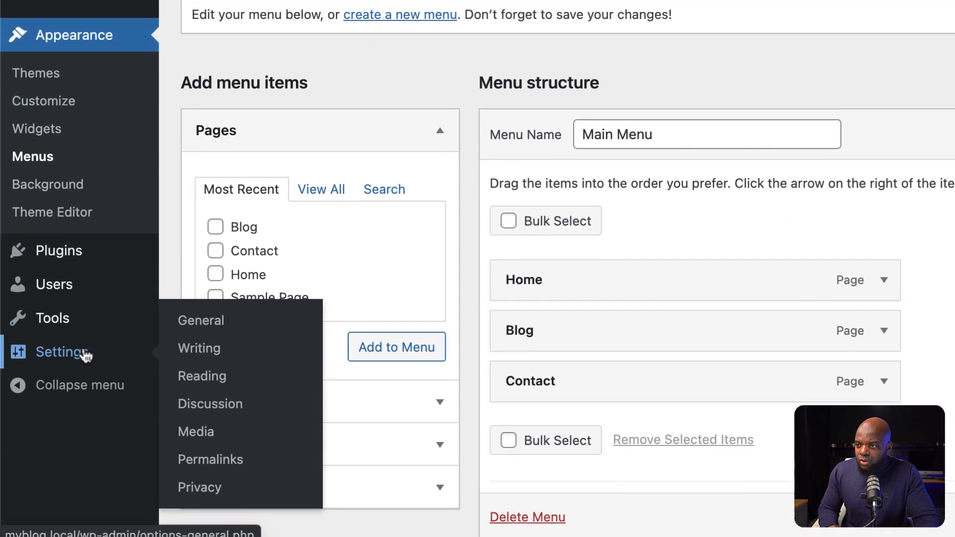
click(211, 369)
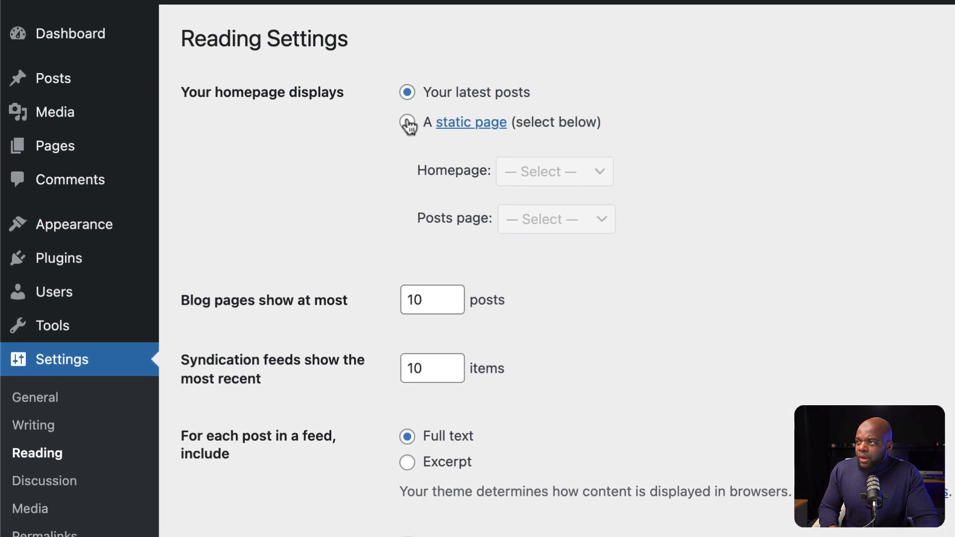
click(407, 148)
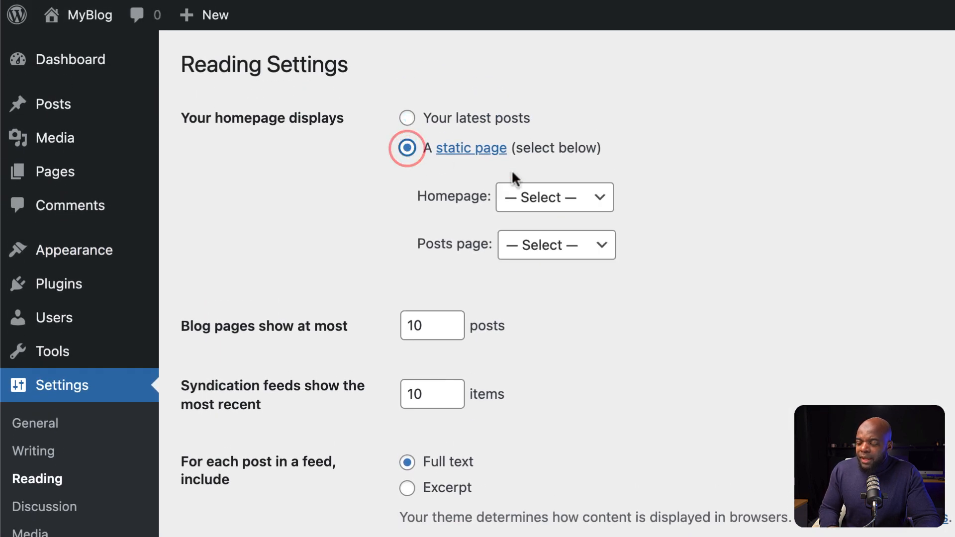
click(533, 204)
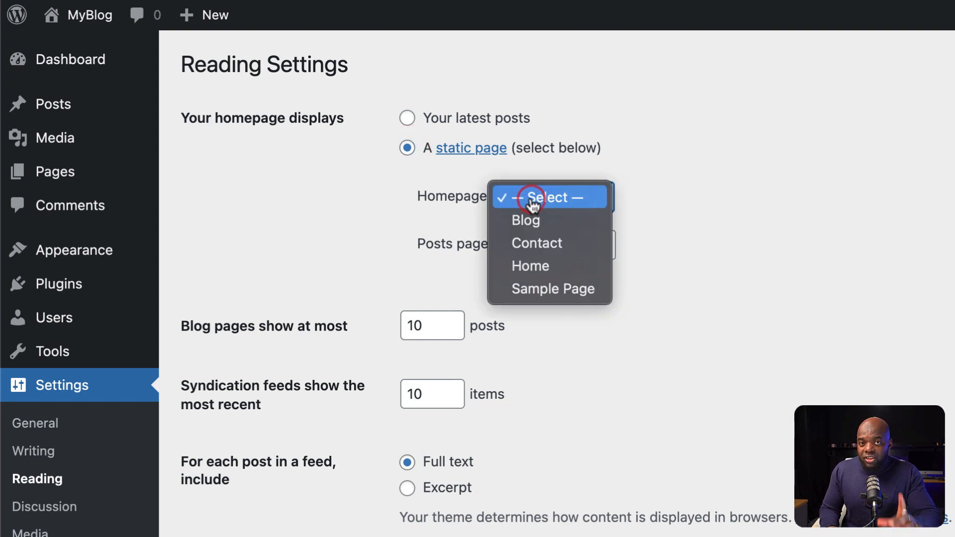
click(551, 269)
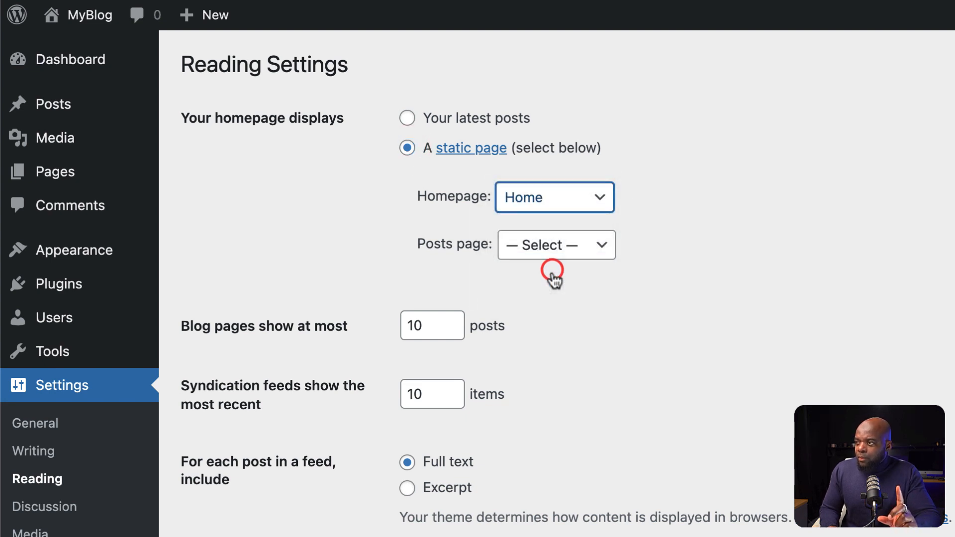
click(544, 254)
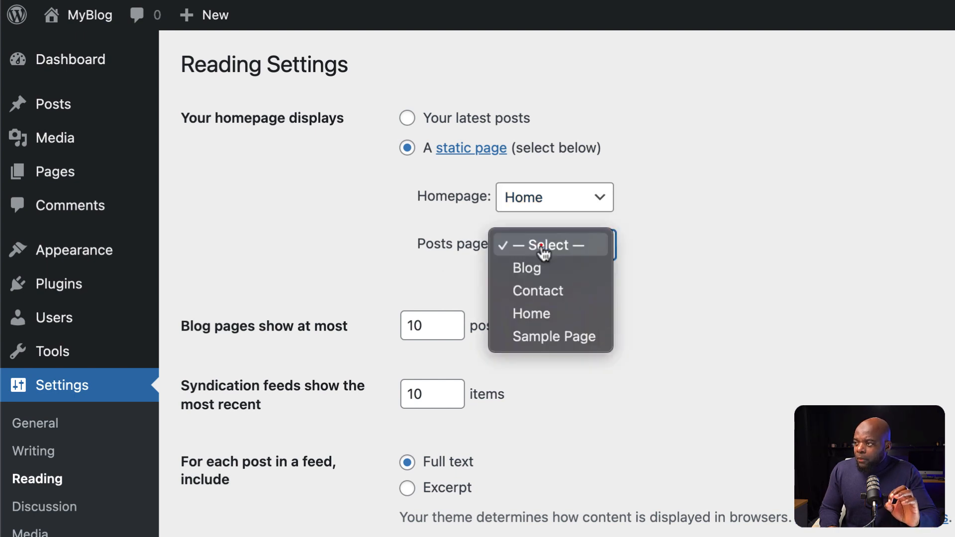
click(545, 269)
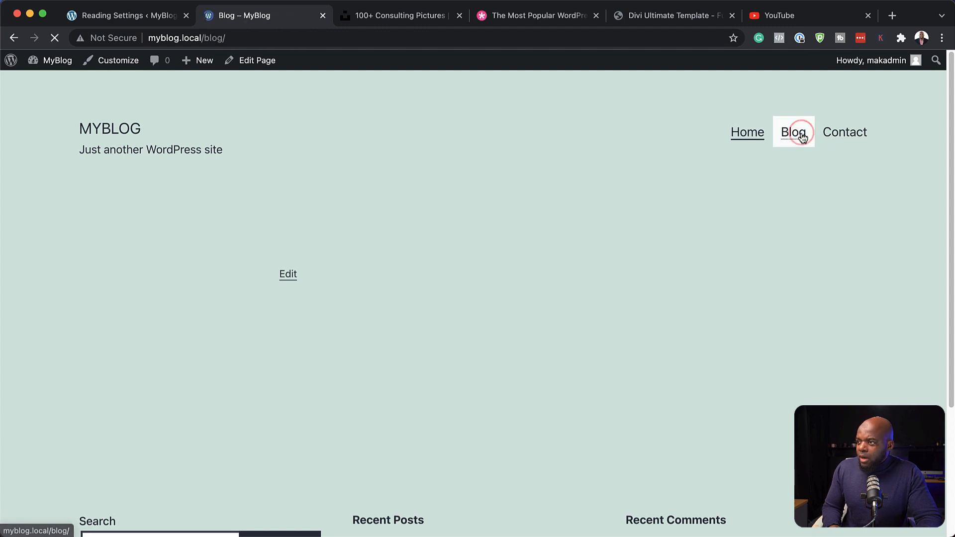
Step: Look through the Blog page on the live site and return to the WordPress admin
scroll(370, 335, down, 5)
scroll(370, 334, down, 2)
scroll(371, 334, up, 9)
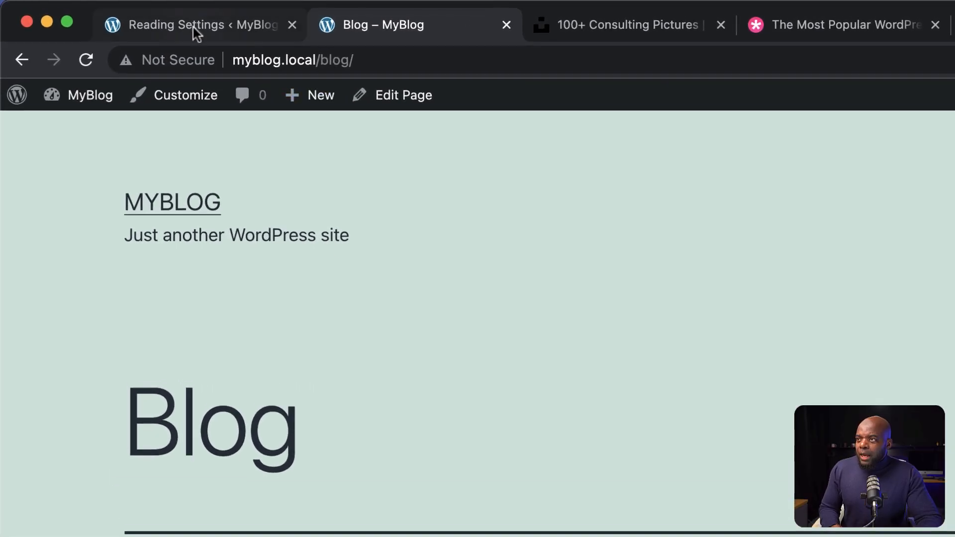
click(126, 18)
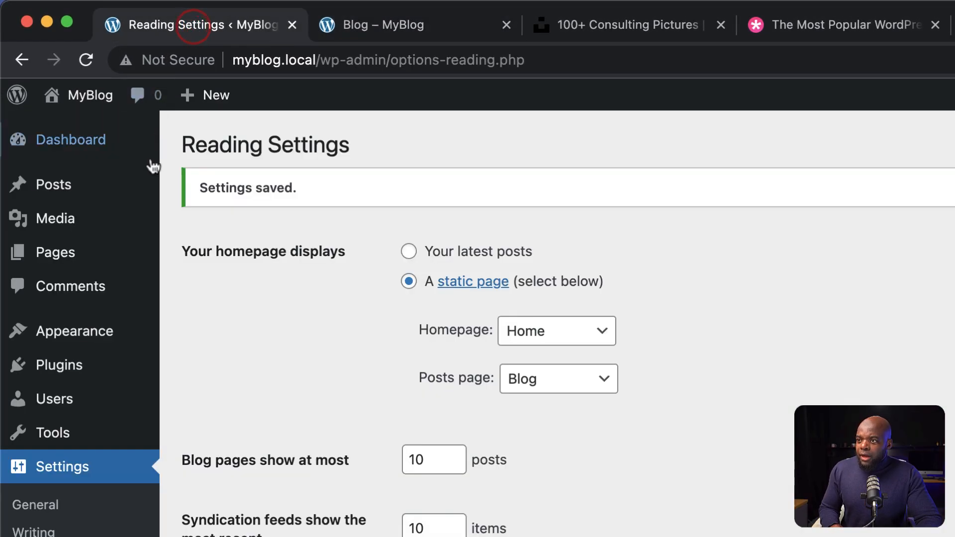
Step: Browse the consulting photo results on Unsplash for images suited to the site
click(636, 28)
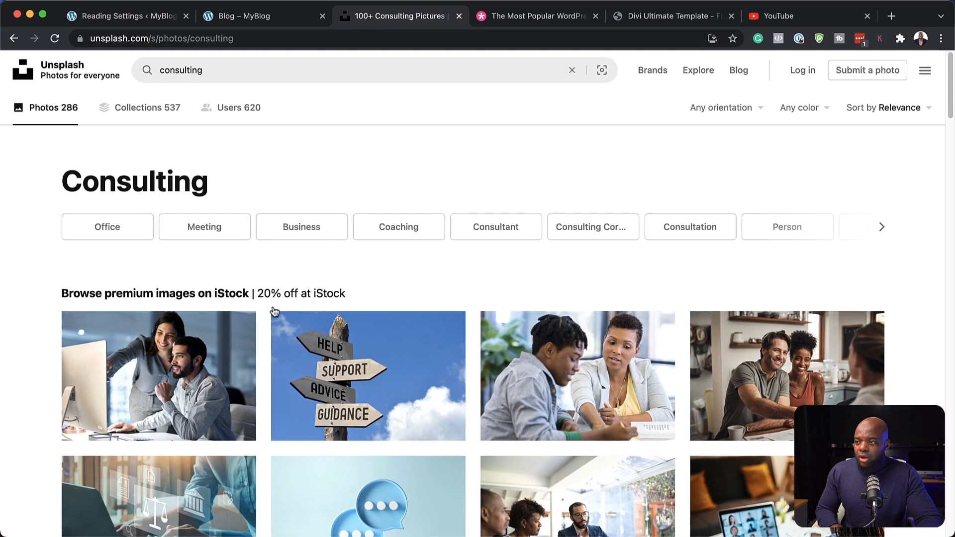
scroll(405, 470, down, 6)
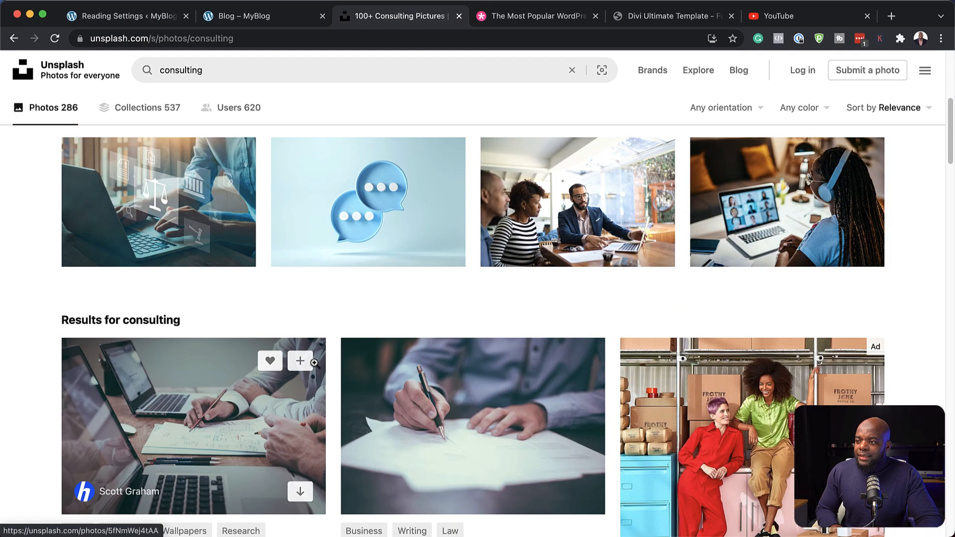
scroll(314, 363, down, 5)
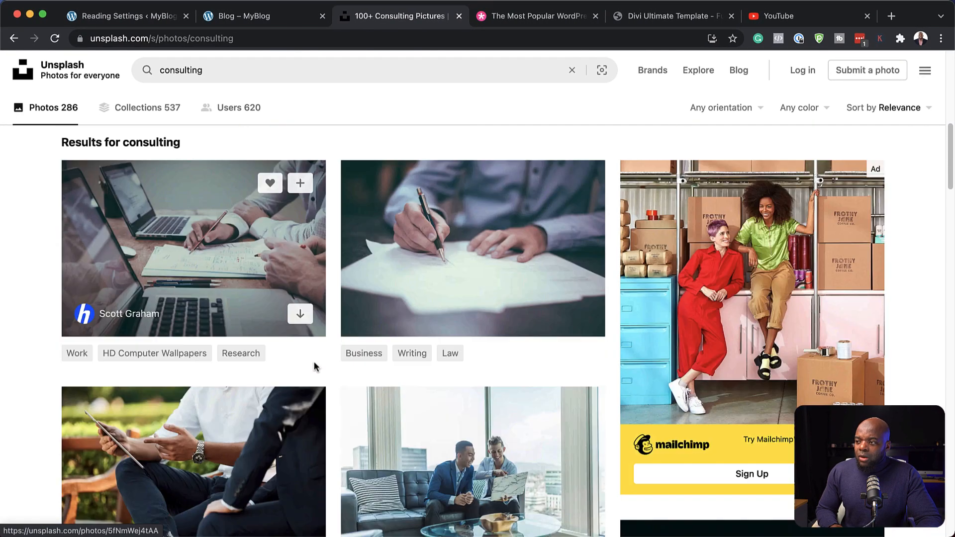
scroll(263, 364, down, 4)
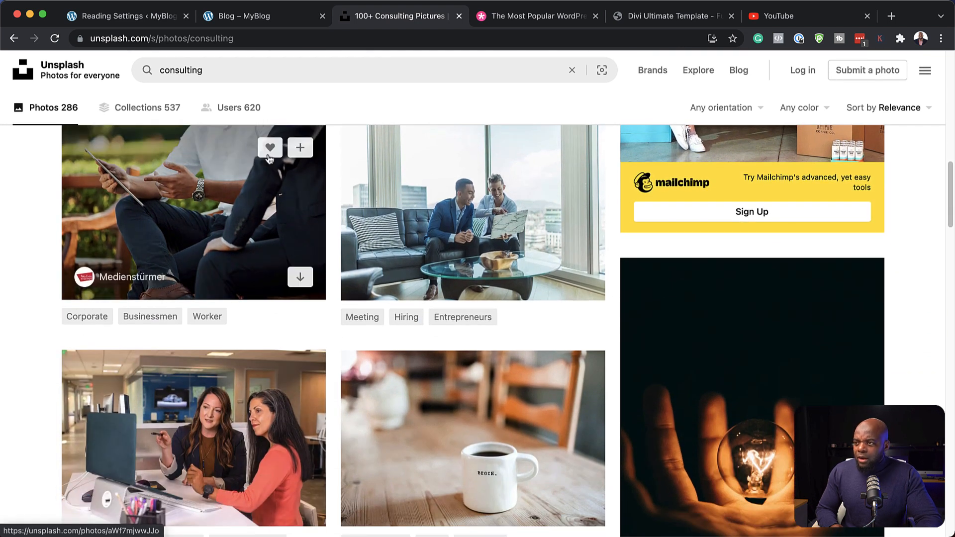
Step: Upload the ten images from Blog-11.jpg through Hero-2.jpg in the ECAMM folder to the WordPress media library
click(92, 19)
mouse_move(79, 143)
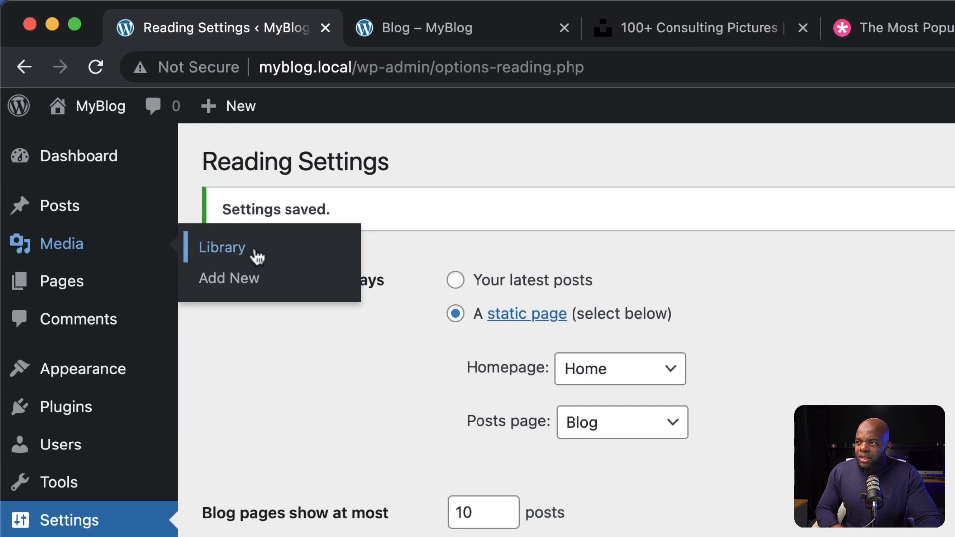
click(255, 248)
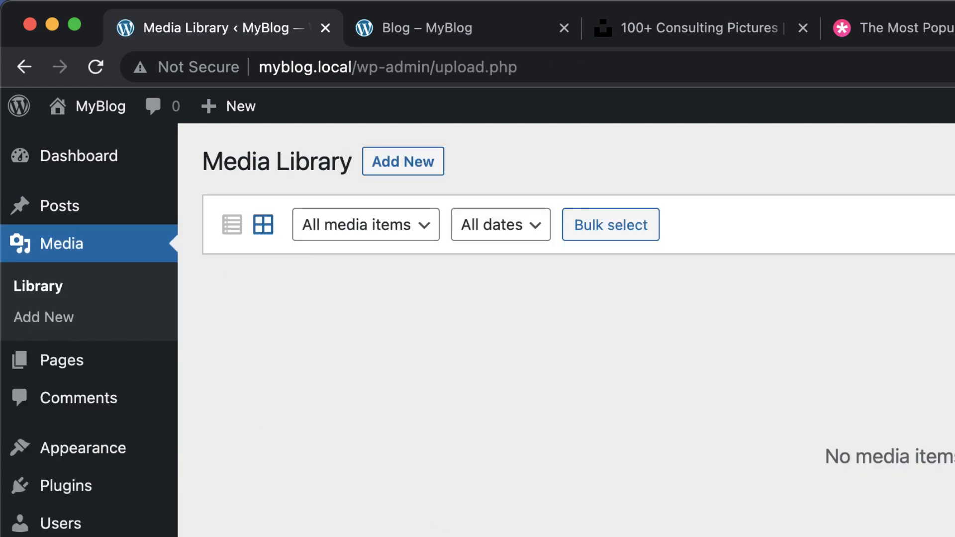
click(421, 170)
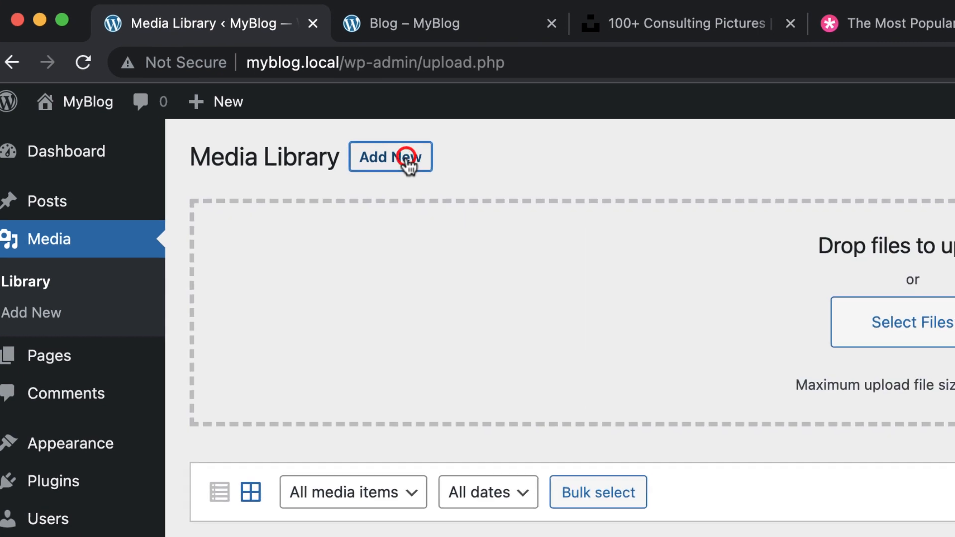
click(917, 330)
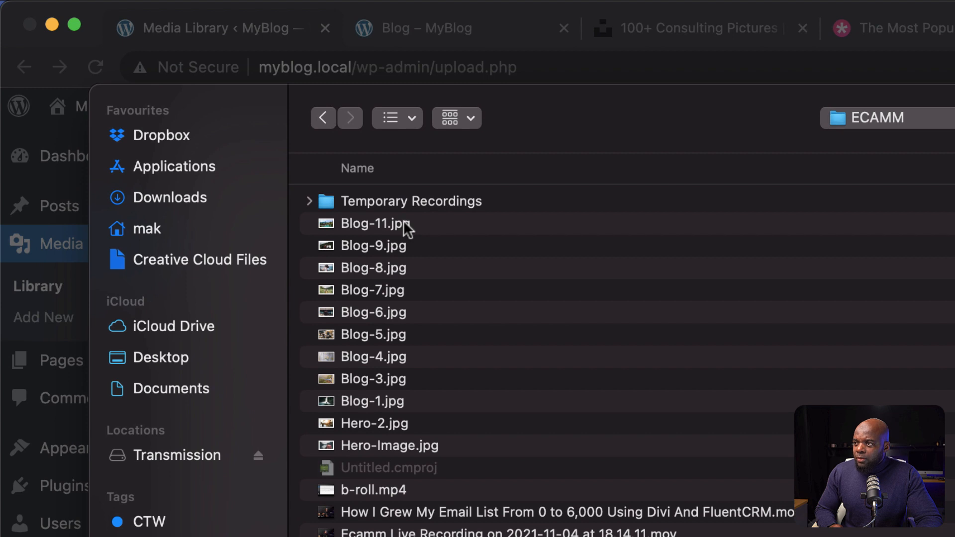
click(403, 224)
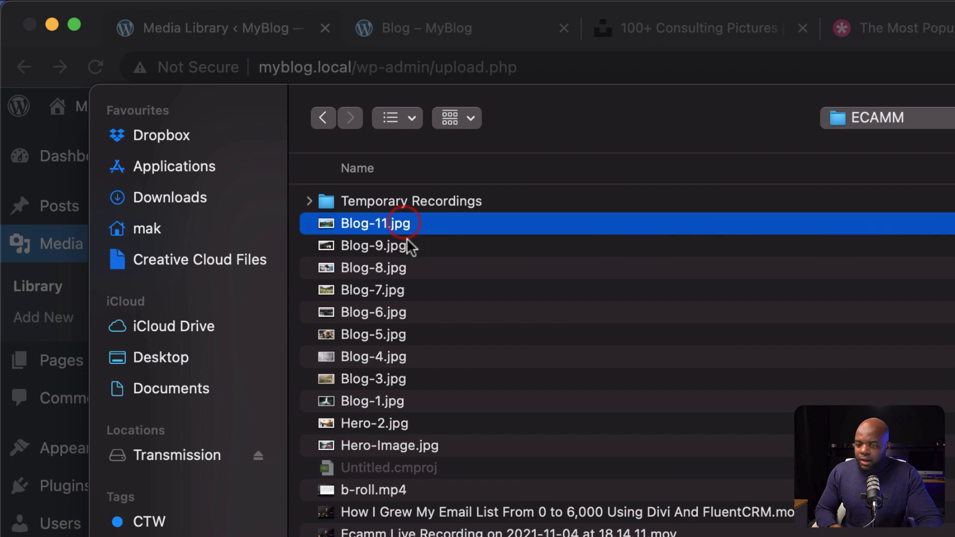
shift+click(392, 428)
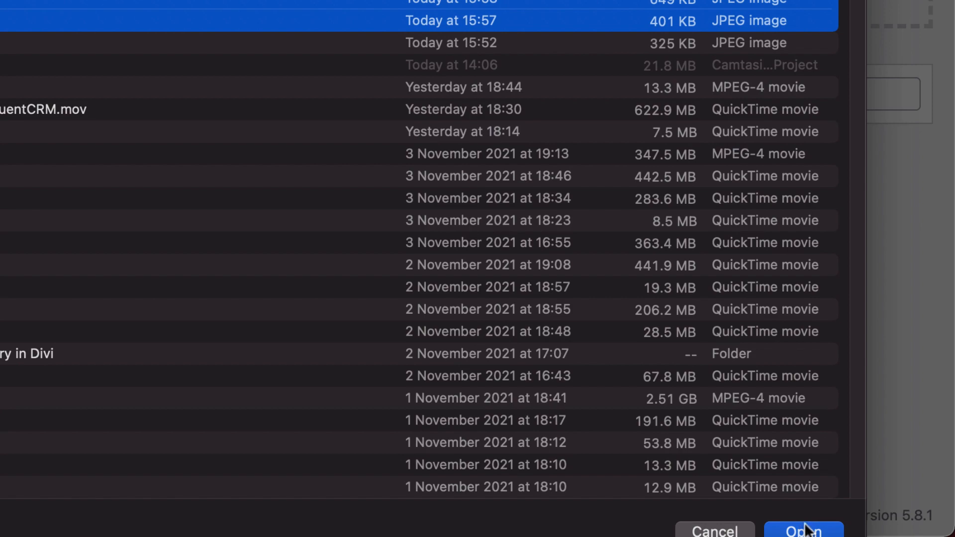
click(806, 530)
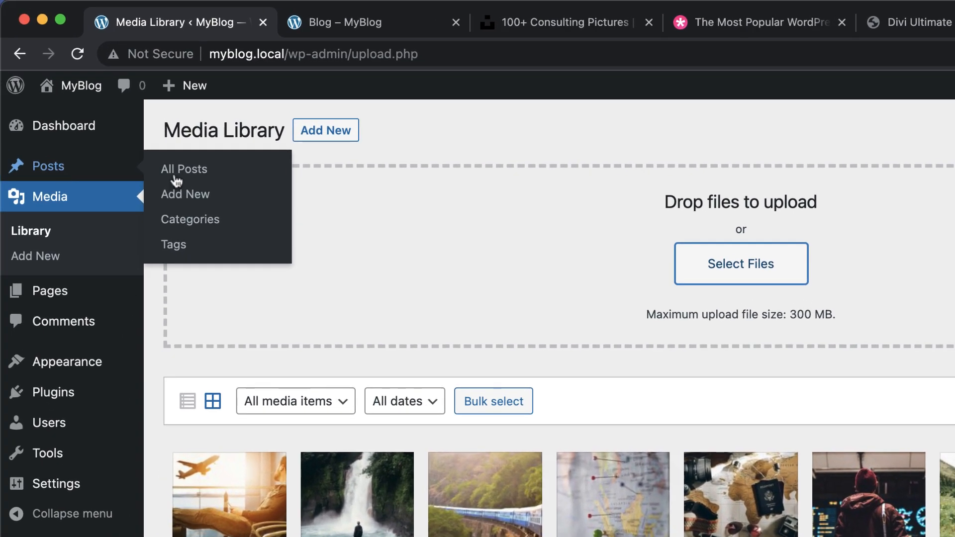
Step: Add a post category named Travels with the slug travels
click(182, 209)
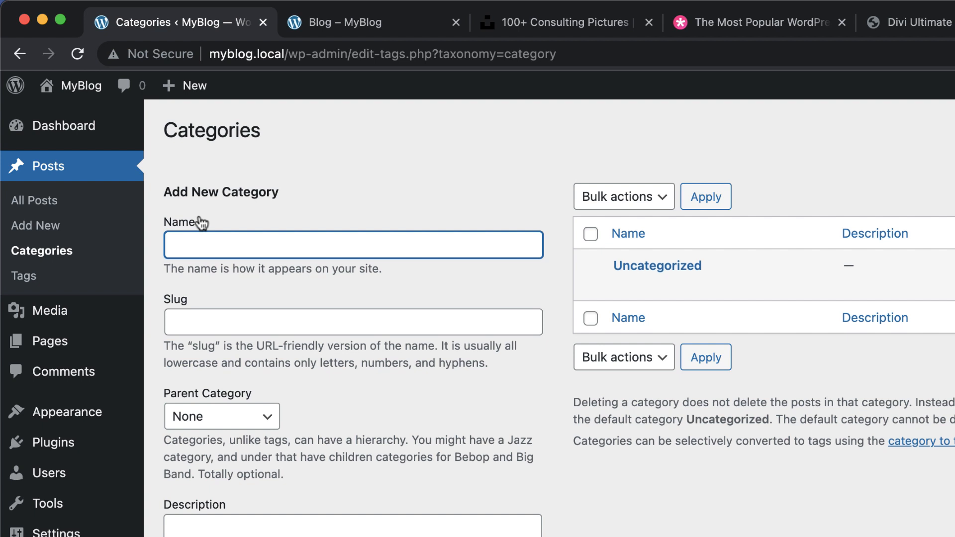
text(Travels)
key(Tab)
text(travels)
click(97, 453)
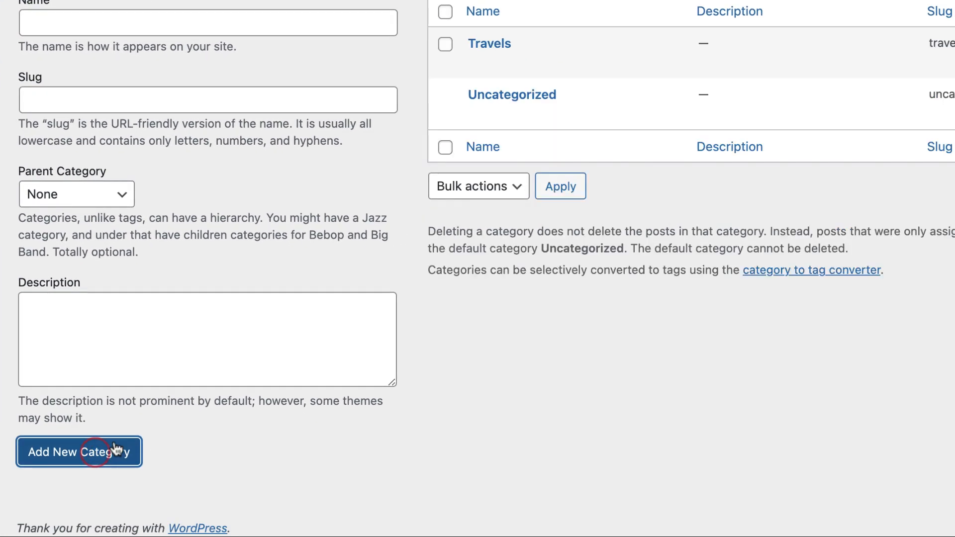
Step: Rename the Uncategorized category to My Gear, enter my gear as its slug, and save the category
mouse_move(482, 113)
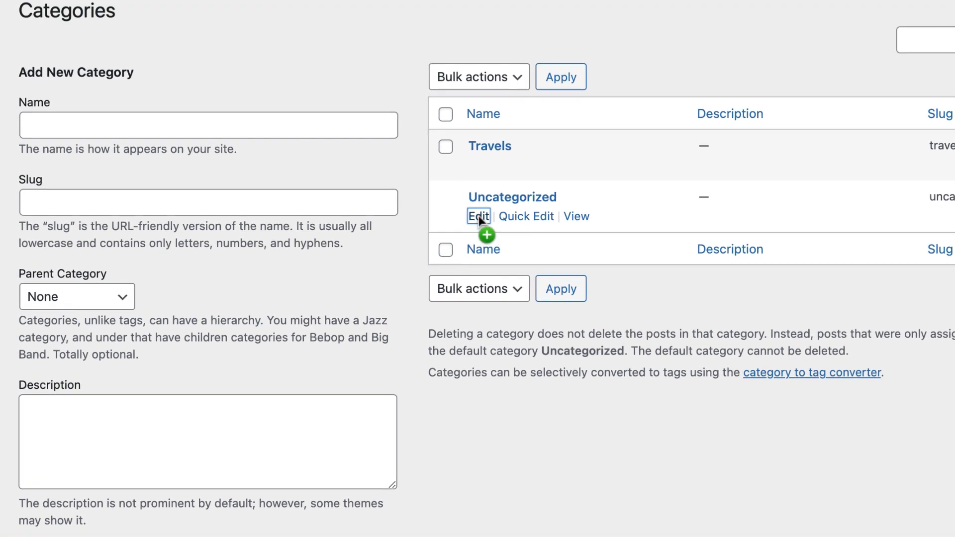
click(479, 114)
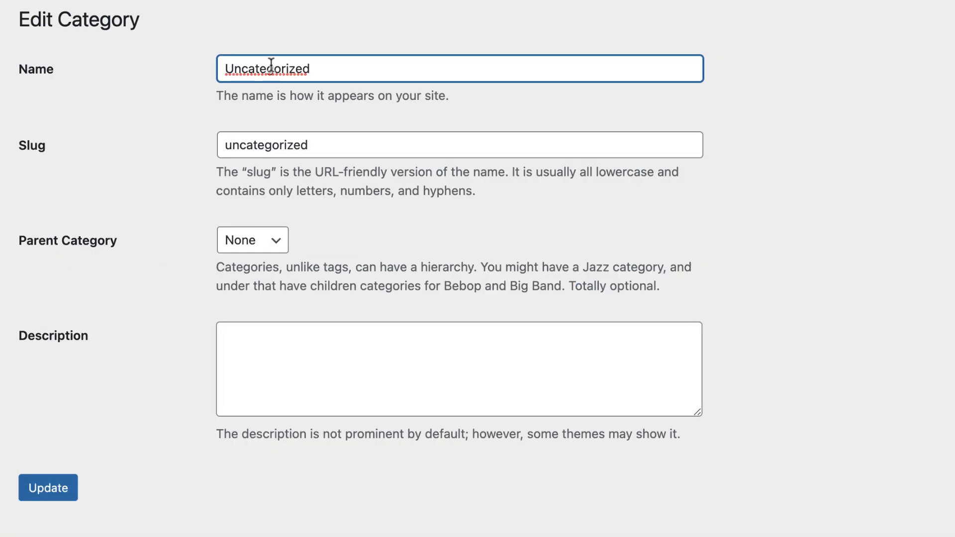
double_click(330, 74)
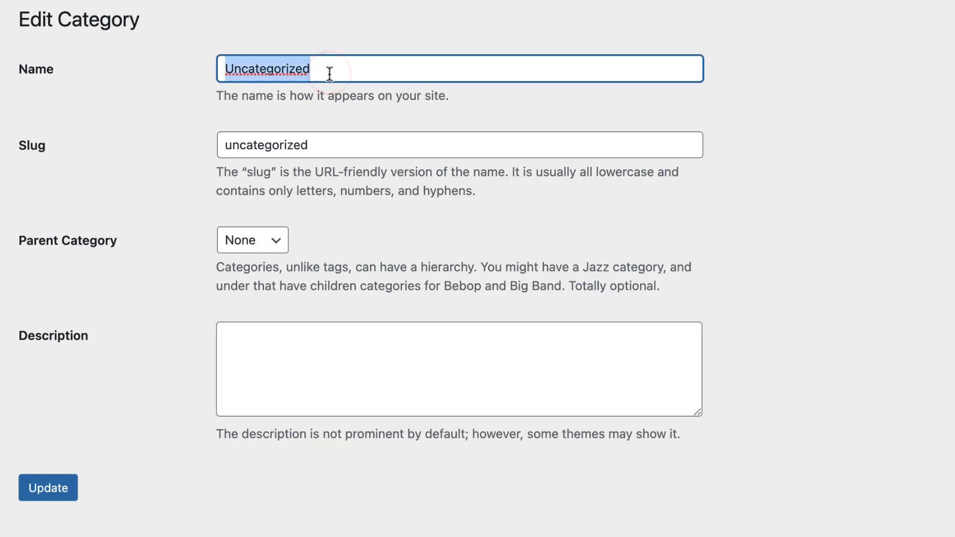
text(My Gear)
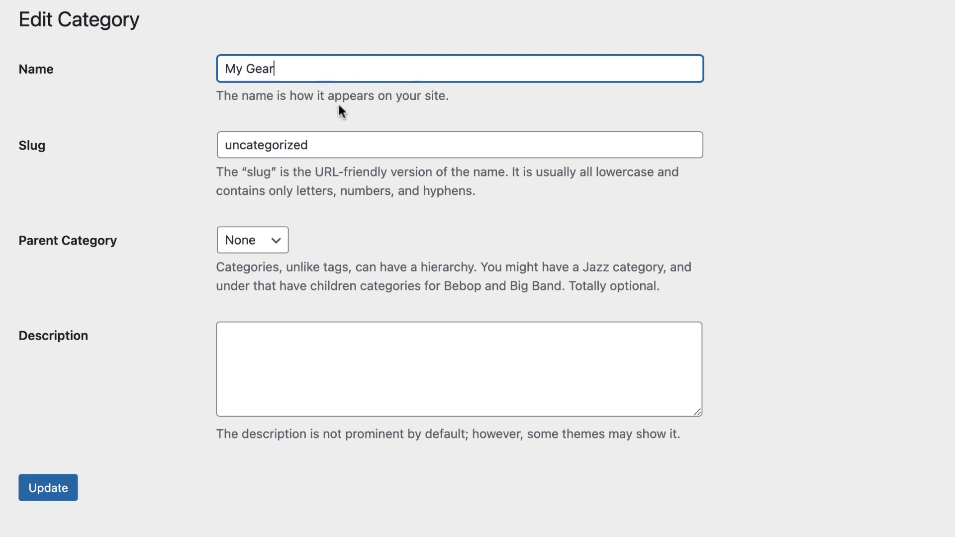
double_click(326, 139)
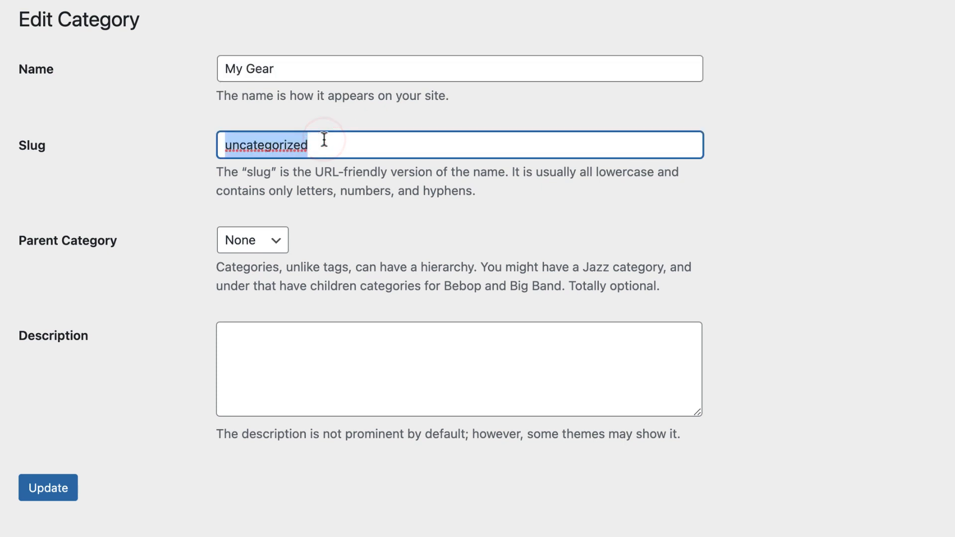
text(my gear)
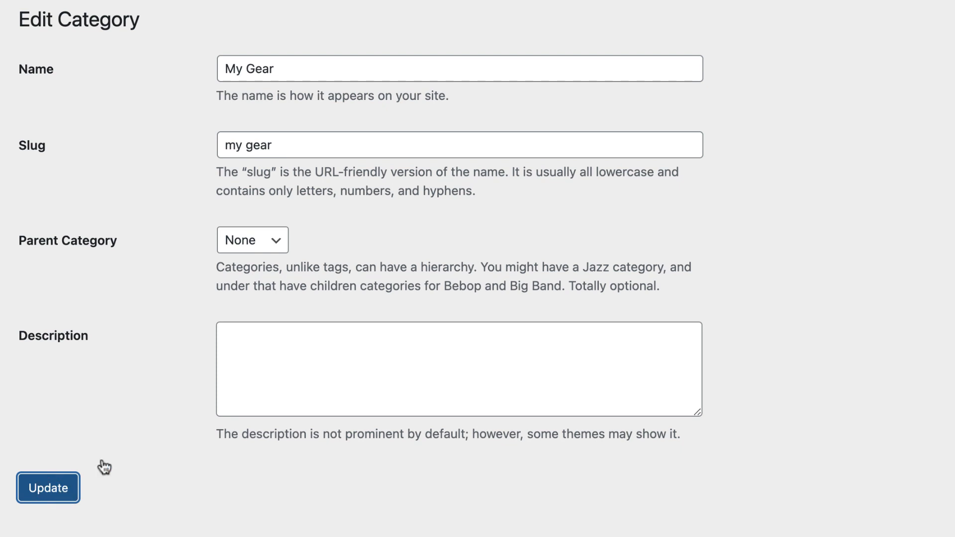
click(103, 468)
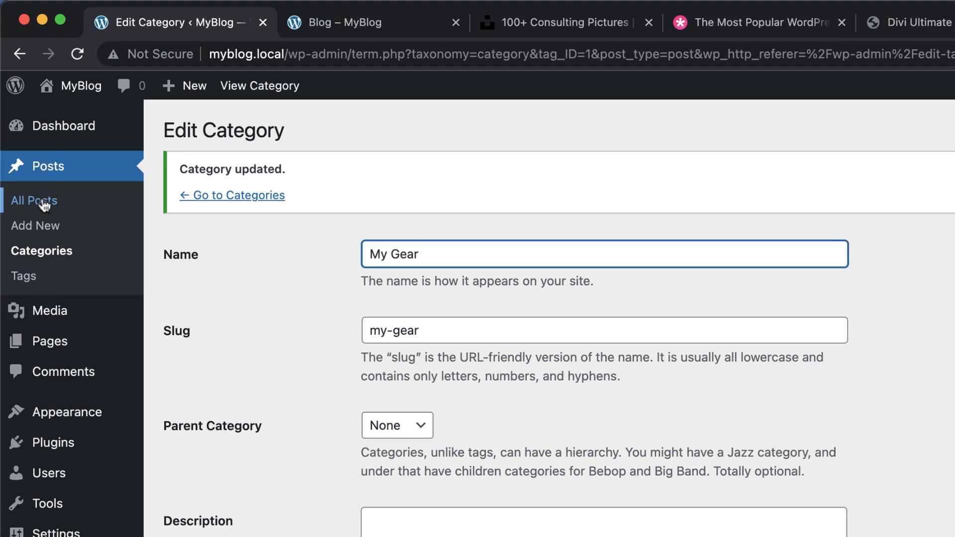
Step: Move the Hello world! post to the trash and create a post titled Blog One with the copied lorem ipsum paragraphs as its body
click(44, 201)
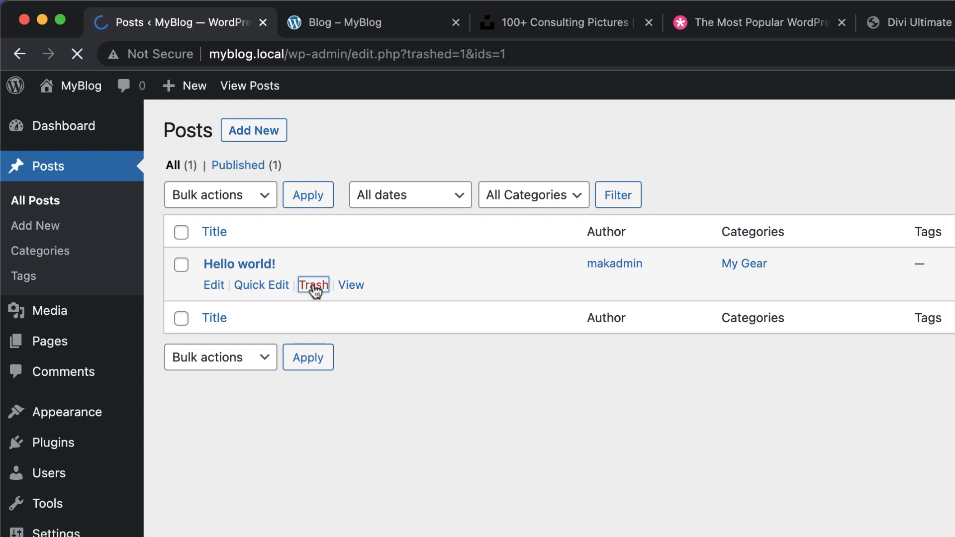
click(254, 132)
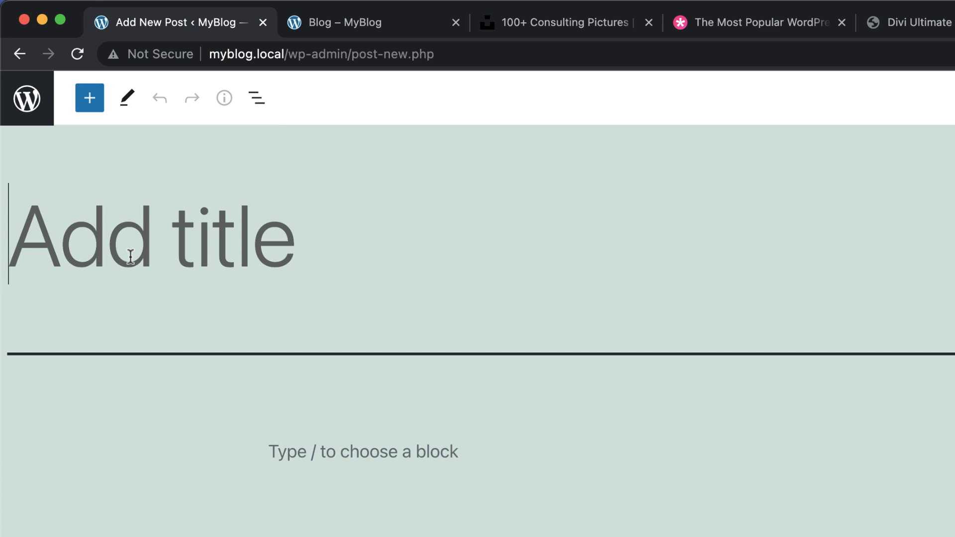
text(Blog One)
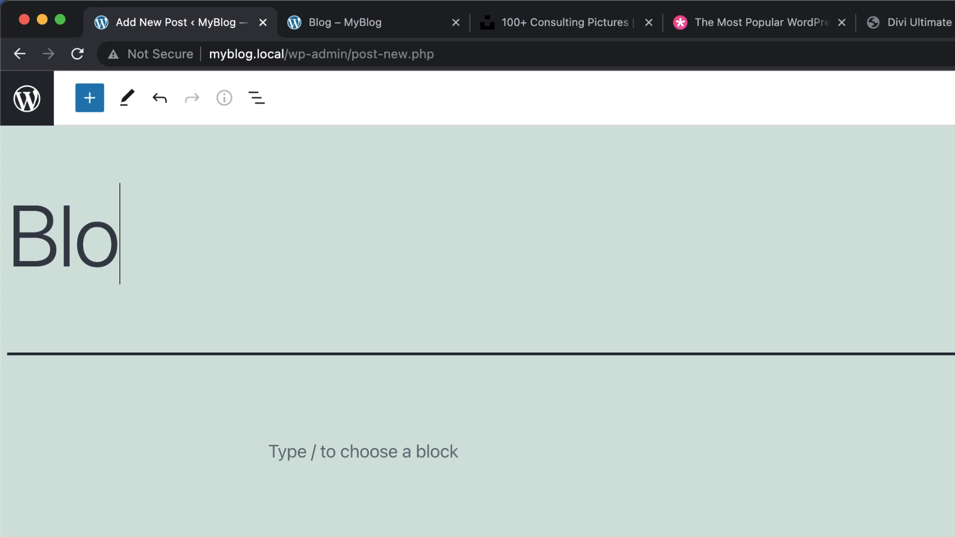
click(319, 450)
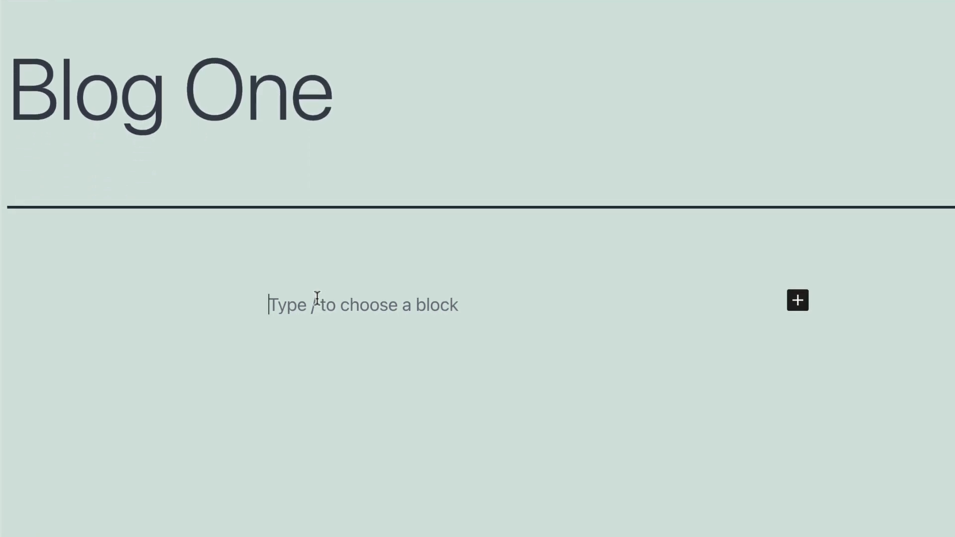
key(super+v)
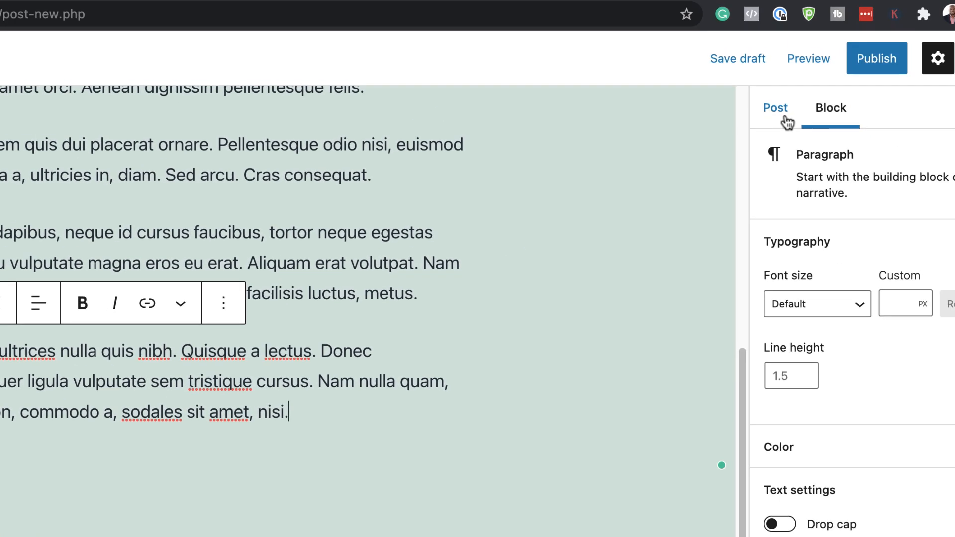
Step: Assign the Blog One post to the Travels category
click(784, 118)
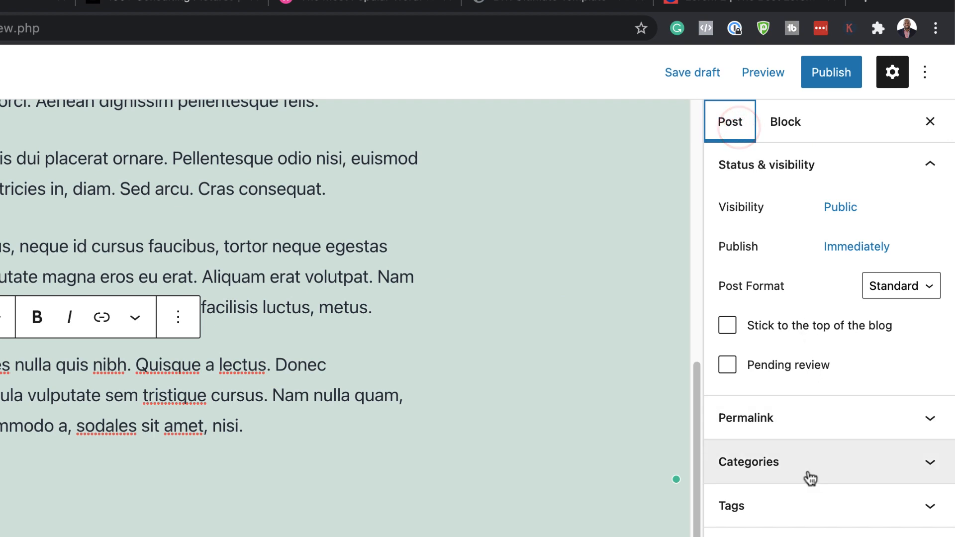
click(763, 465)
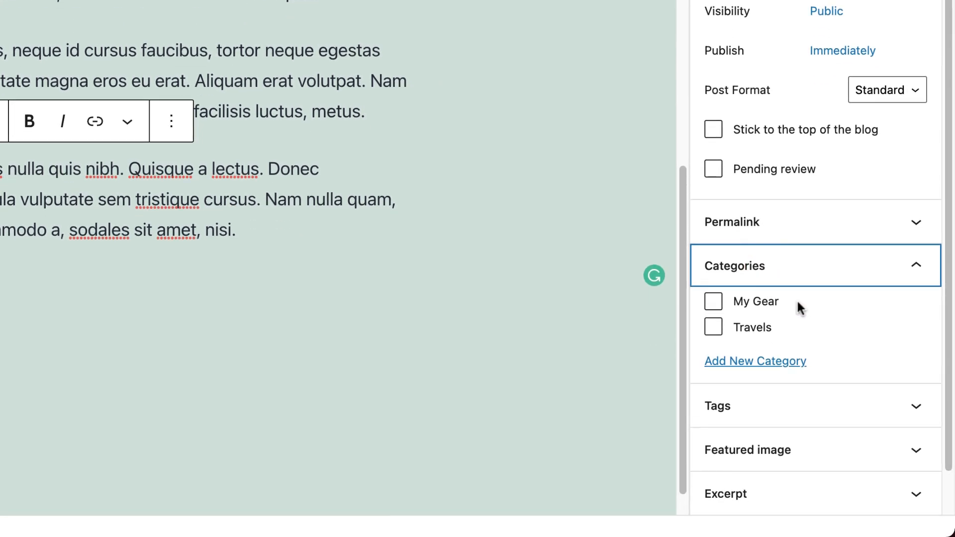
click(713, 328)
Step: Set the waterfall photo from the media library as the post's featured image and publish the post
scroll(829, 326, down, 2)
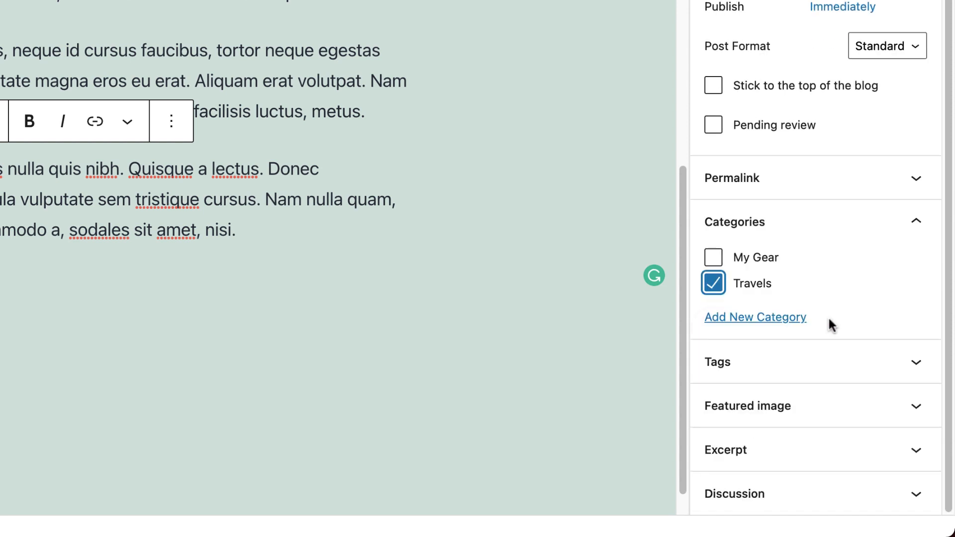
click(766, 410)
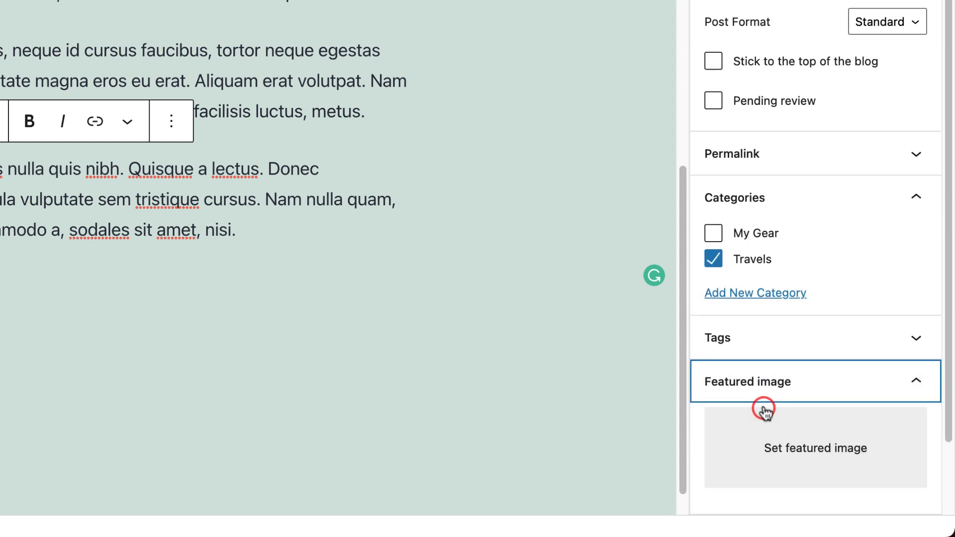
click(812, 455)
click(103, 112)
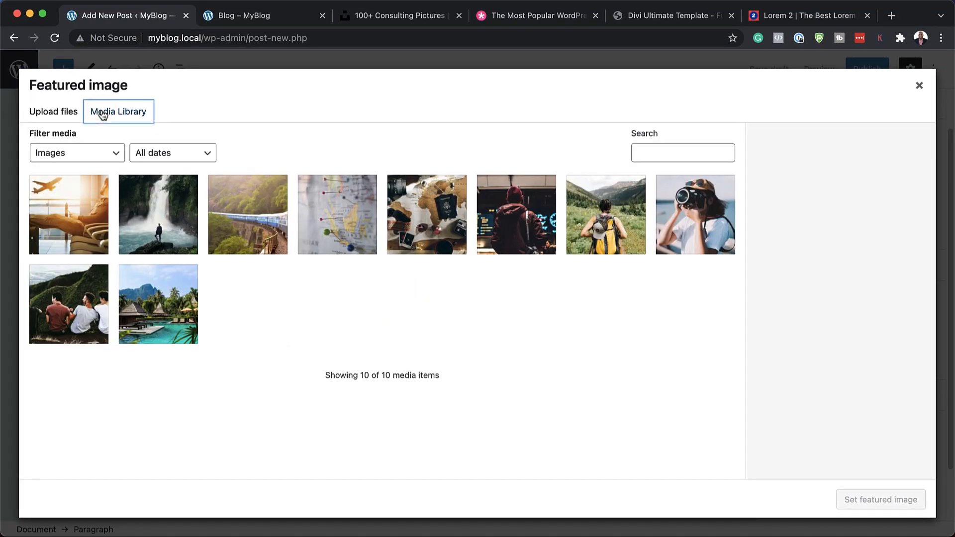
click(173, 235)
click(886, 508)
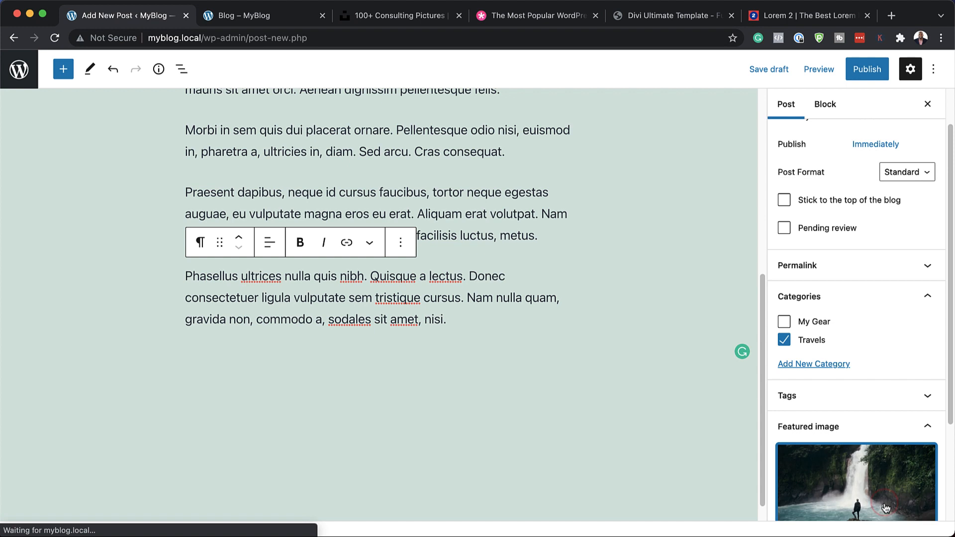
click(867, 70)
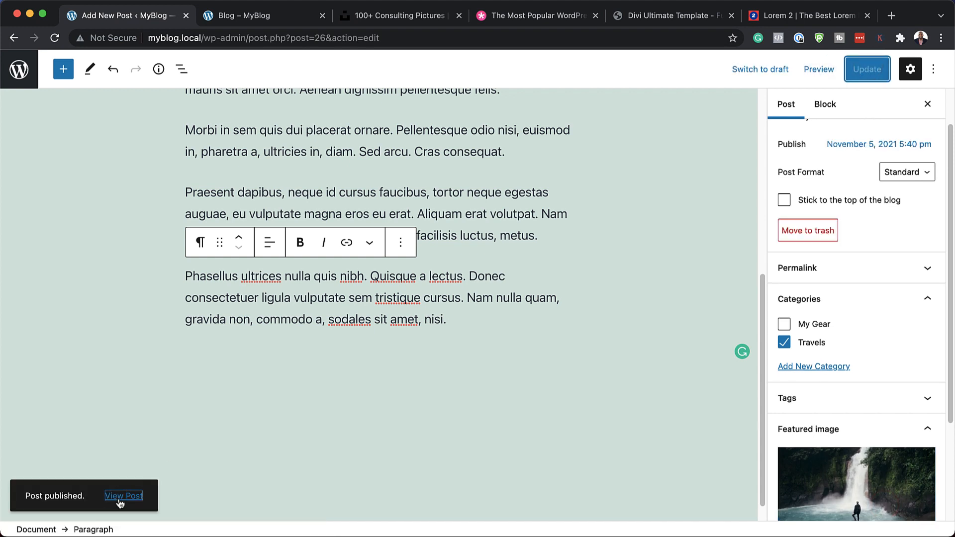
Step: Open the published Blog One post on the live site and review its image, text, category, comment form and footer
click(119, 496)
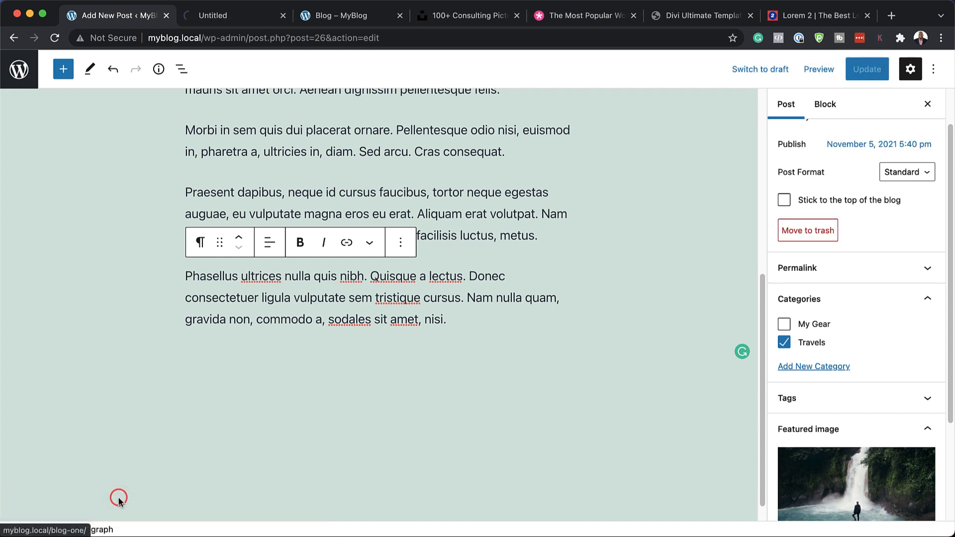
click(225, 18)
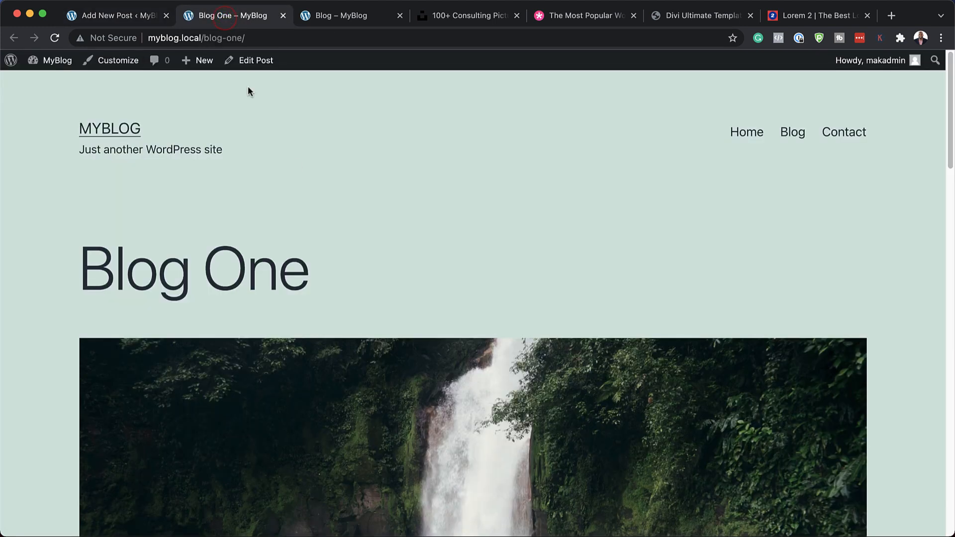
scroll(483, 256, down, 1)
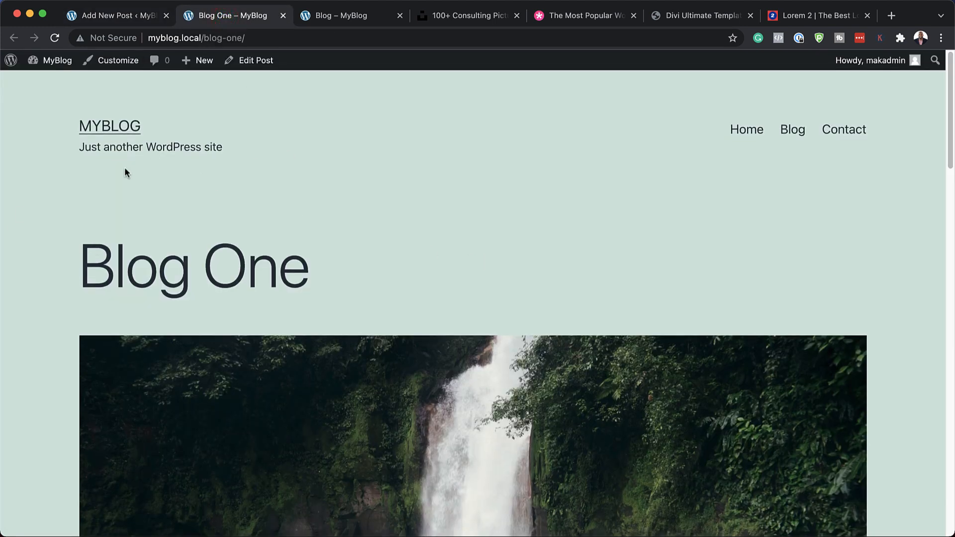
scroll(521, 264, down, 10)
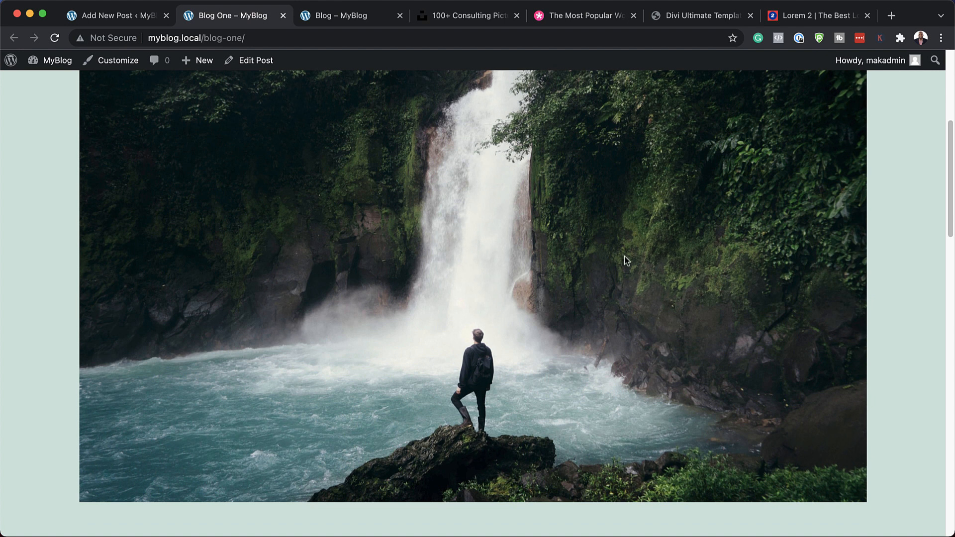
scroll(625, 255, down, 7)
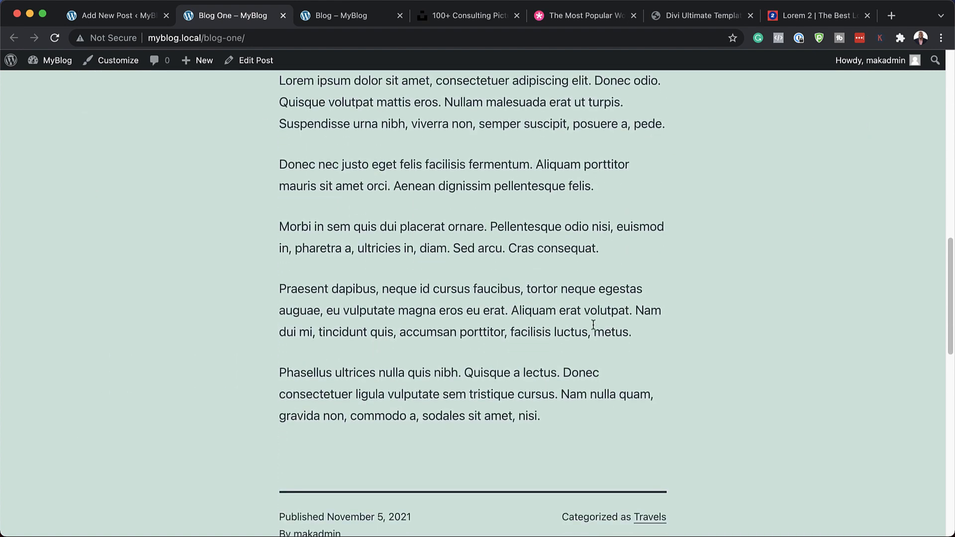
scroll(597, 326, down, 5)
scroll(605, 335, down, 5)
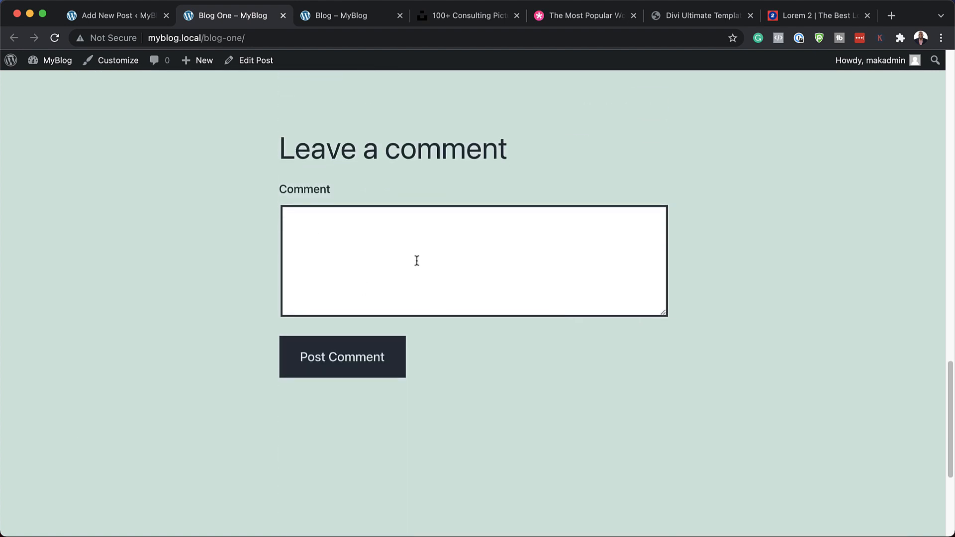
scroll(574, 348, down, 5)
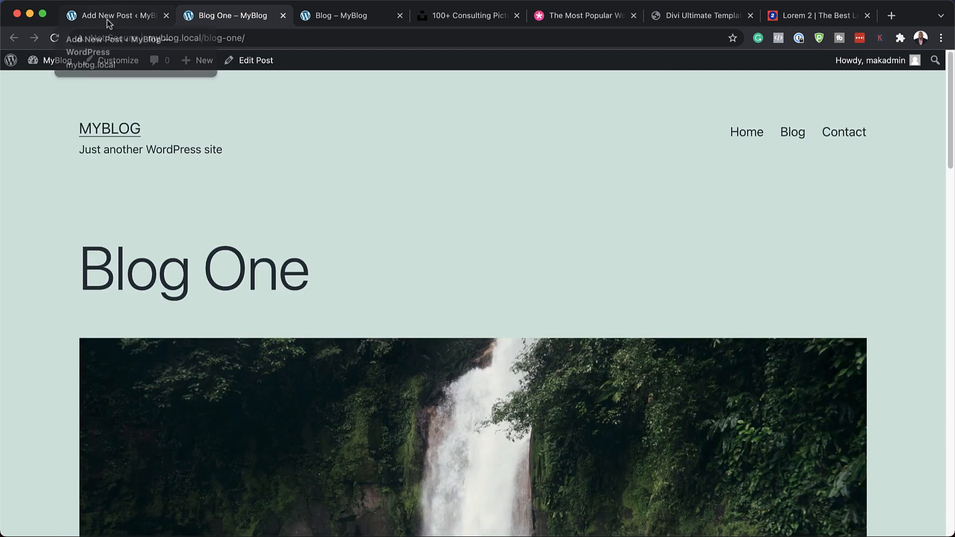
Step: Create a new post titled Blog Two with the copied lorem ipsum paragraphs as its body
click(106, 20)
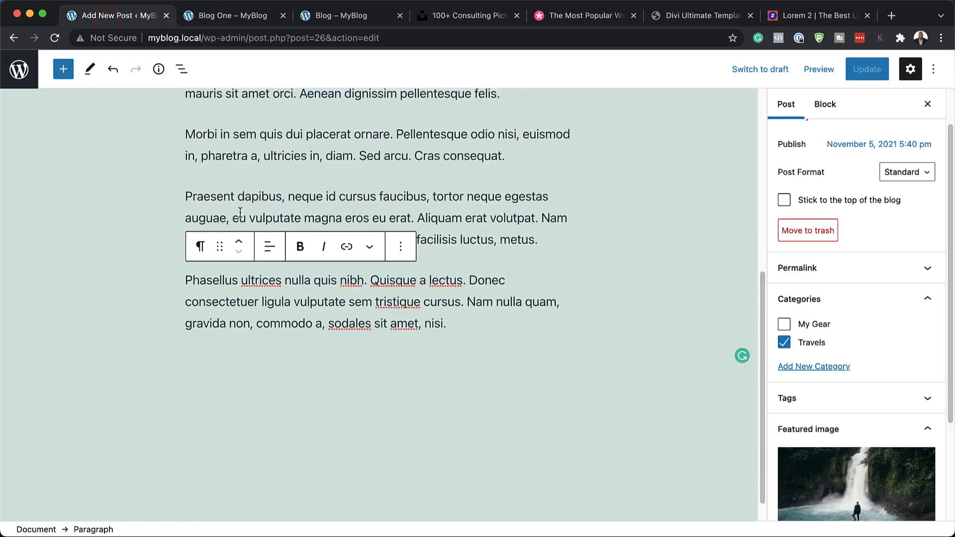
scroll(244, 208, up, 7)
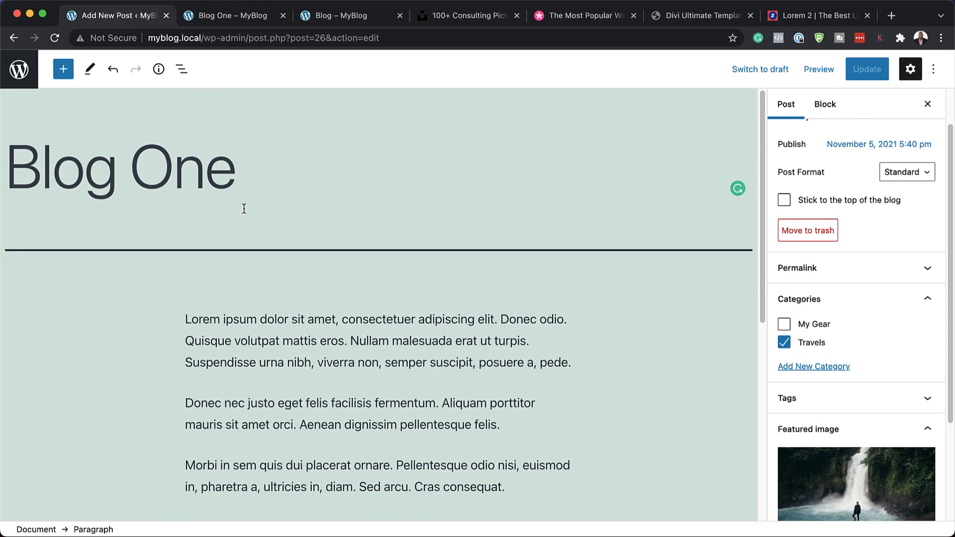
click(23, 77)
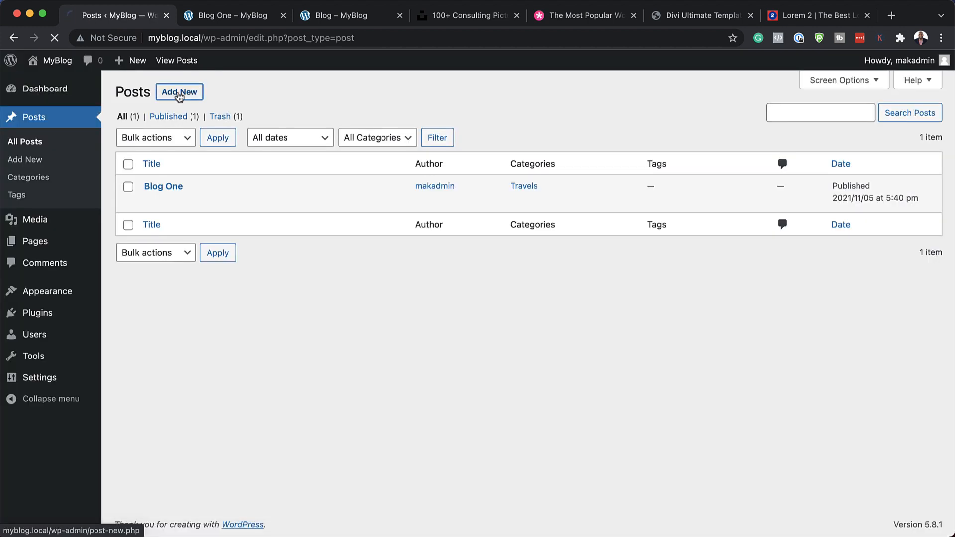
click(179, 93)
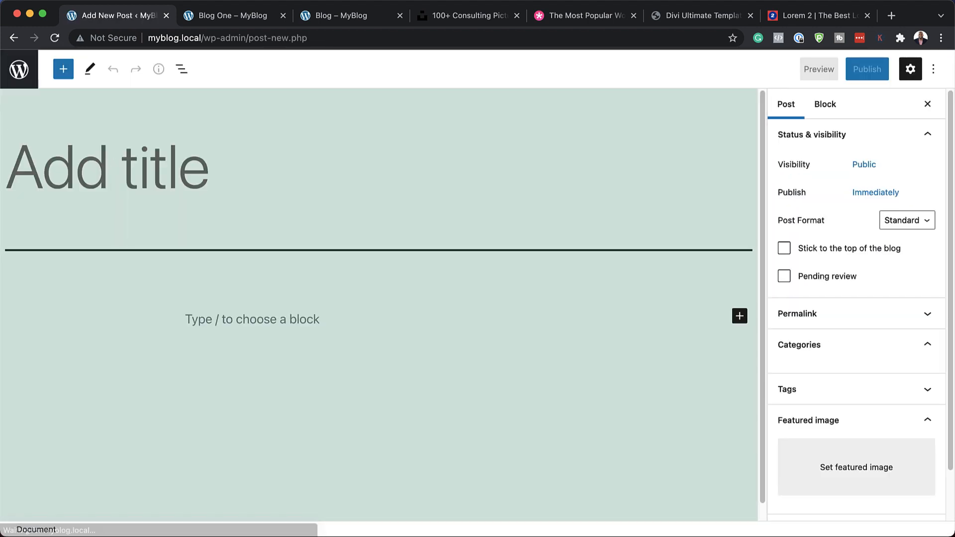
text(Blog Two)
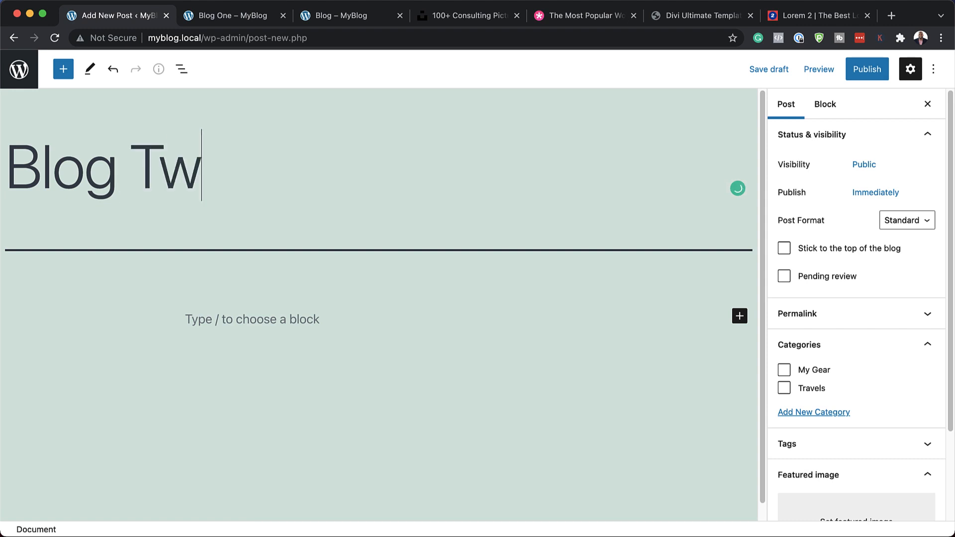
click(228, 323)
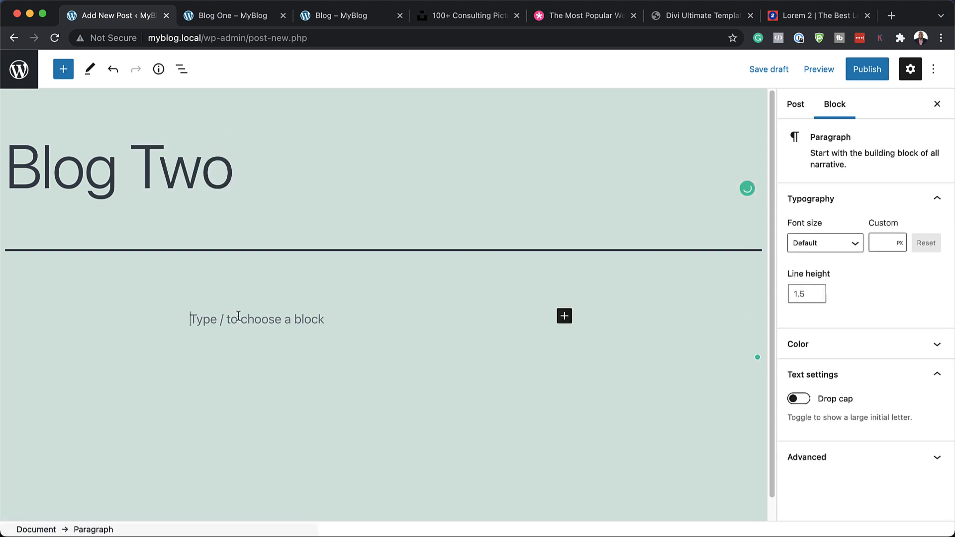
key(super+v)
Step: Assign the post to the Travels category and publish it with the train photo from the media library as its featured image
click(799, 107)
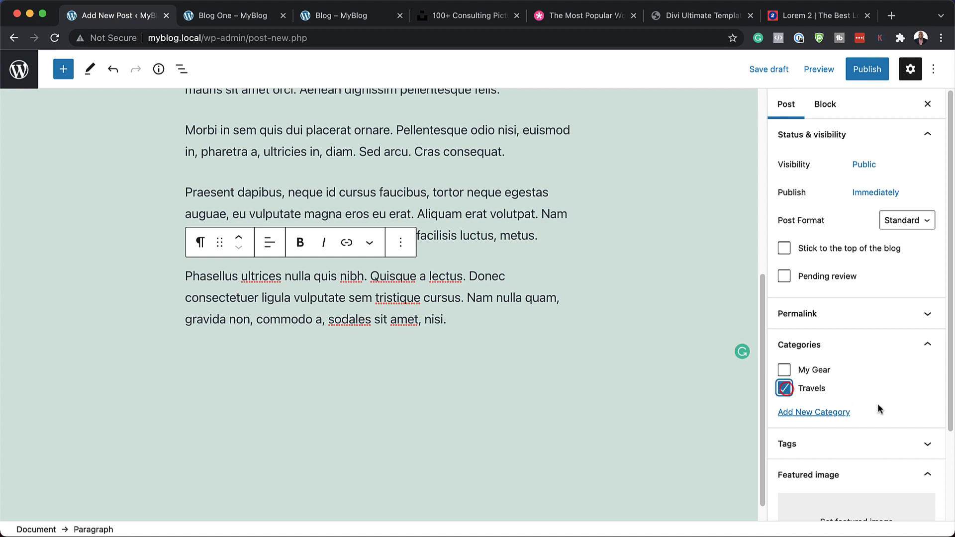
scroll(890, 404, down, 3)
click(858, 413)
click(247, 214)
click(898, 501)
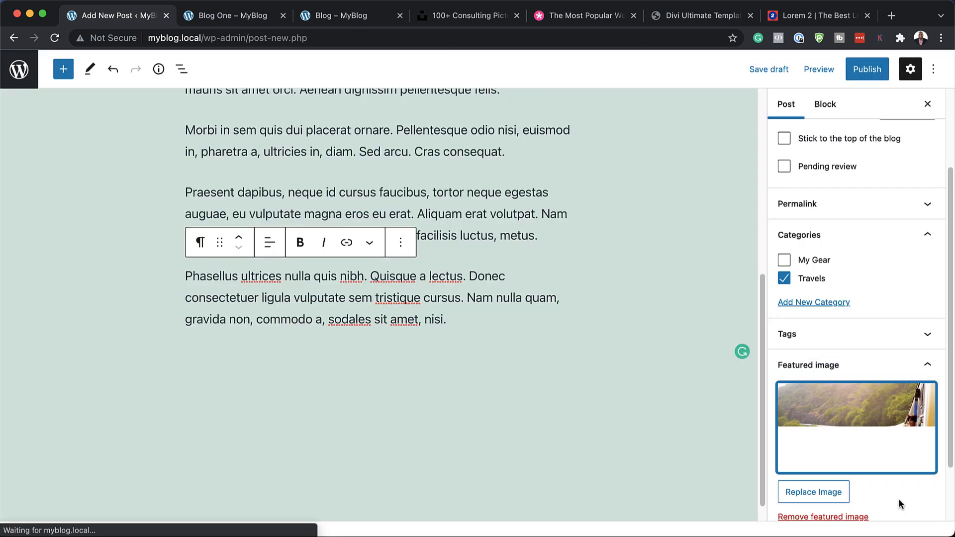
click(865, 74)
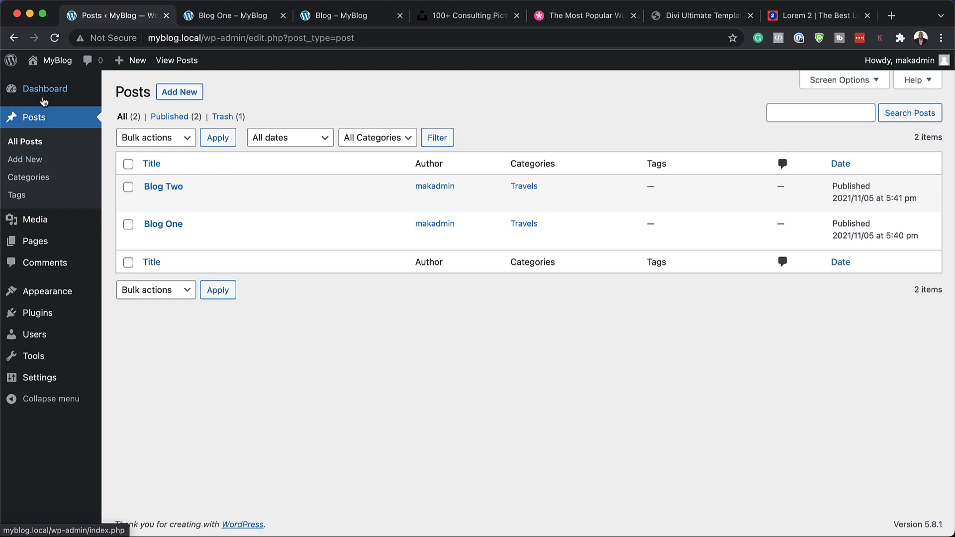
Step: Return to the posts list and start another new blog post
mouse_move(51, 91)
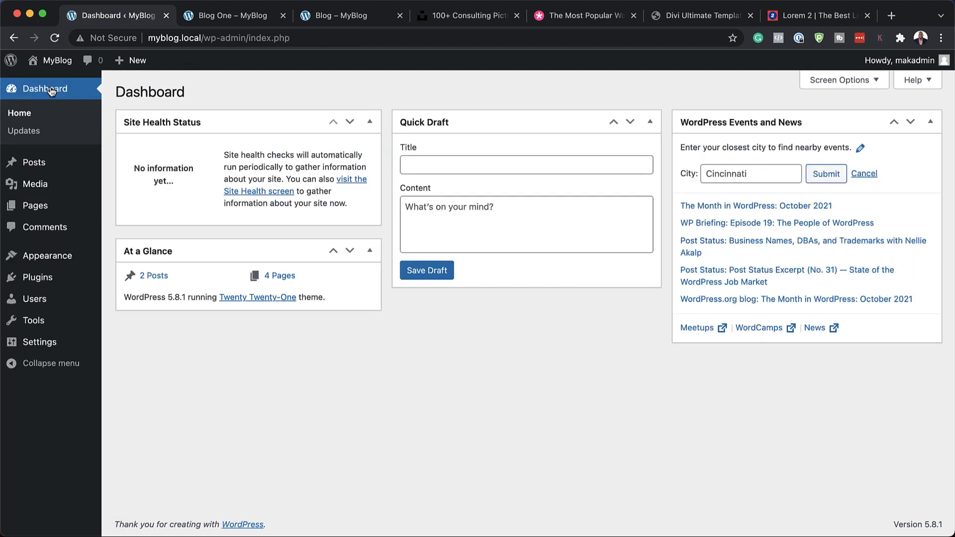
mouse_move(35, 167)
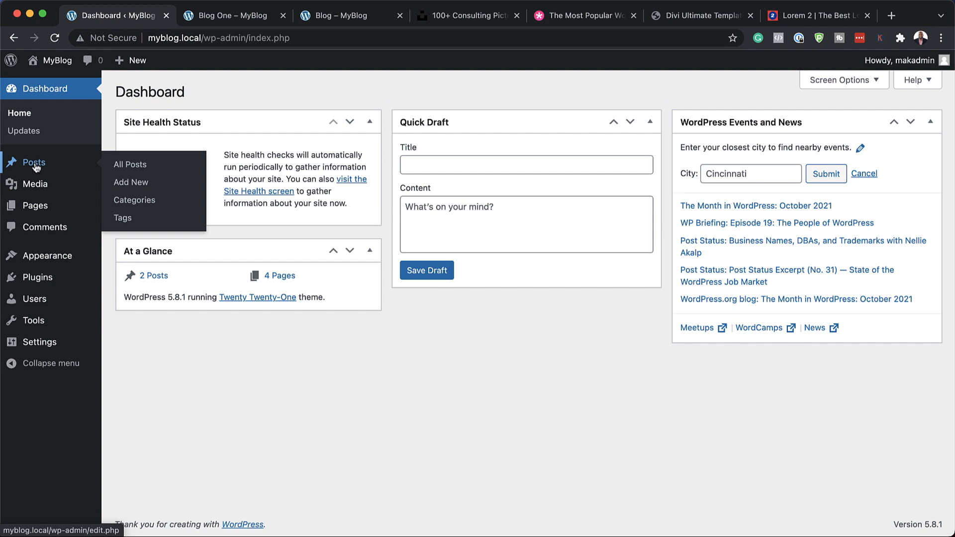
click(34, 164)
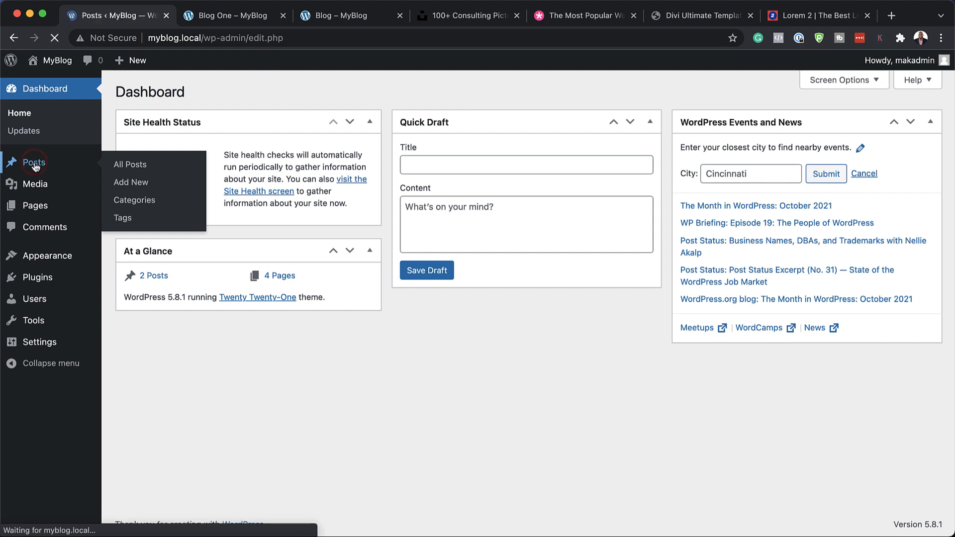
click(179, 92)
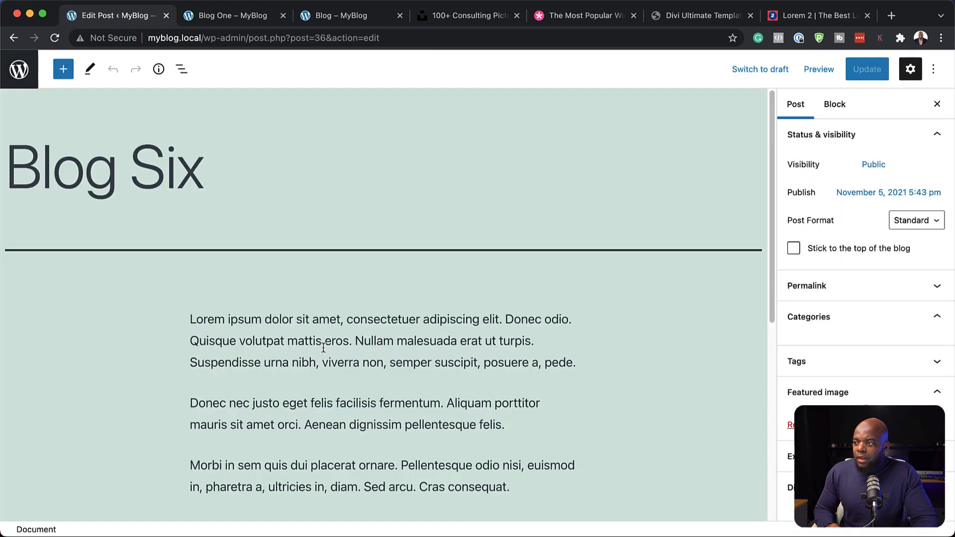
click(361, 362)
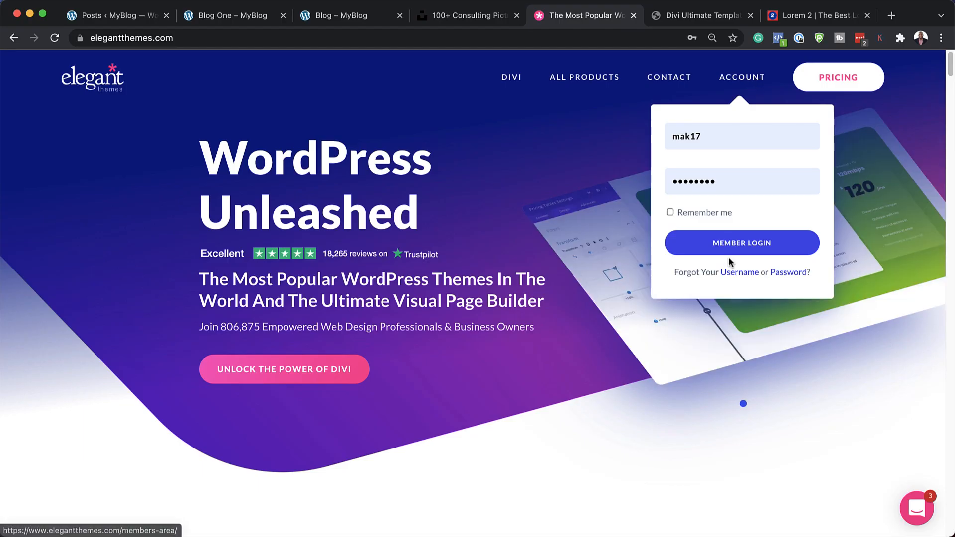
Step: Log in to the Elegant Themes members area with the filled-in credentials and download the Divi theme
click(734, 248)
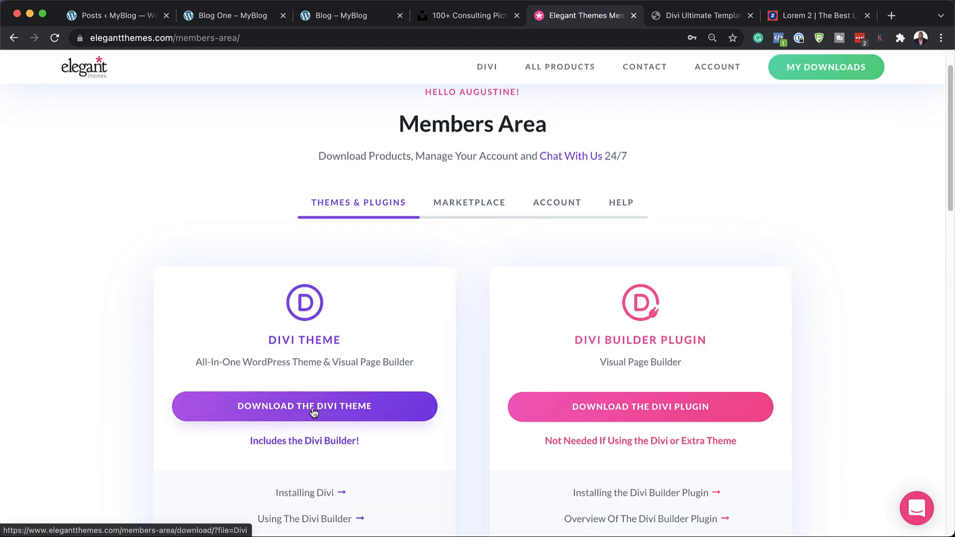
click(313, 408)
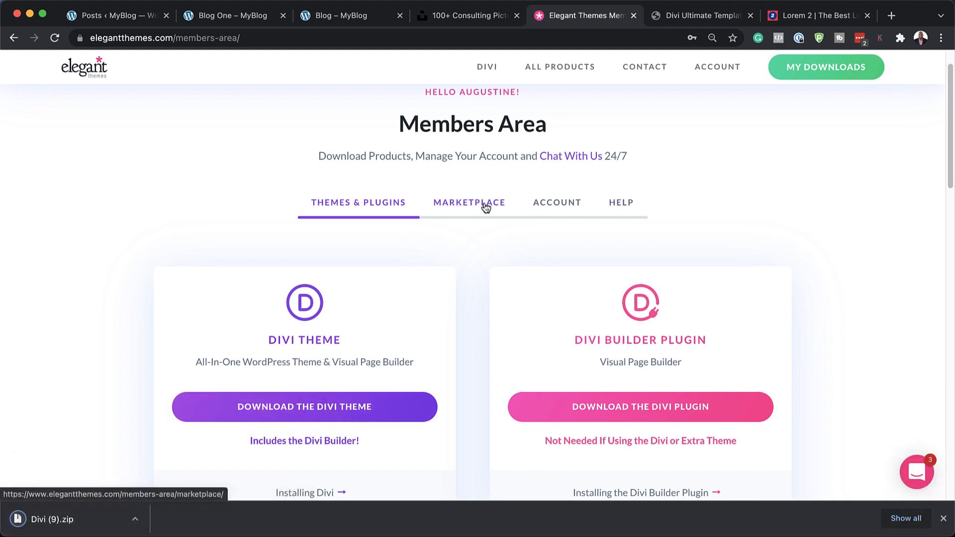
Step: Open the API keys page of the Elegant Themes account and copy the API key
click(545, 208)
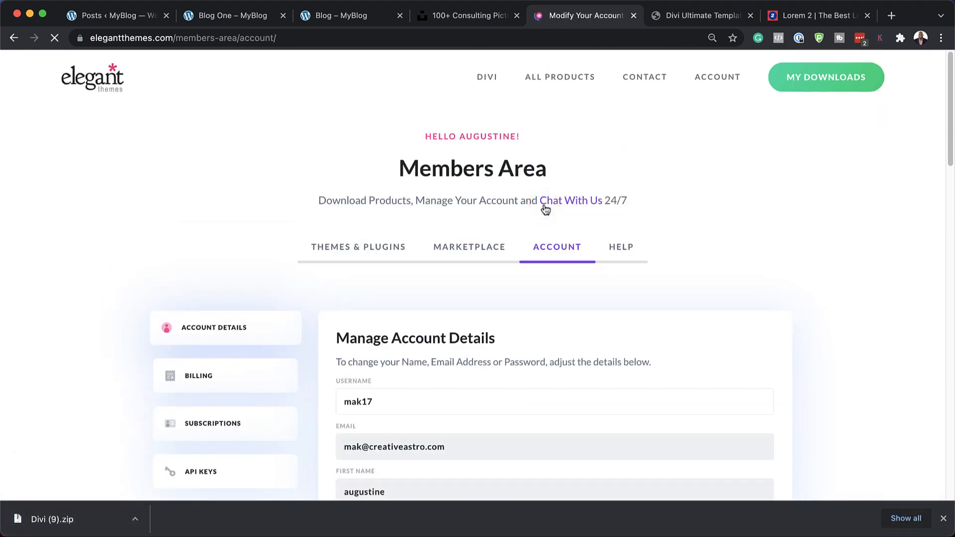
scroll(729, 315, down, 4)
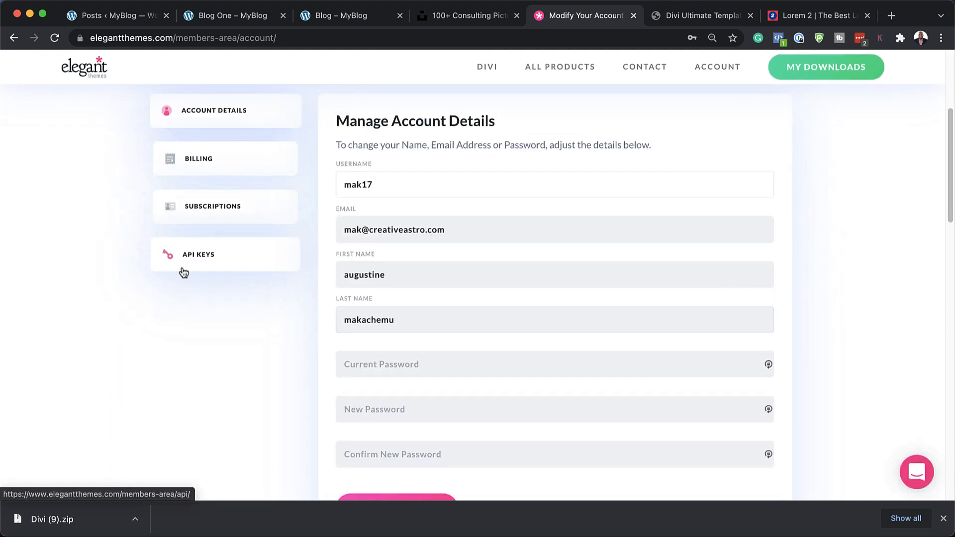
click(206, 257)
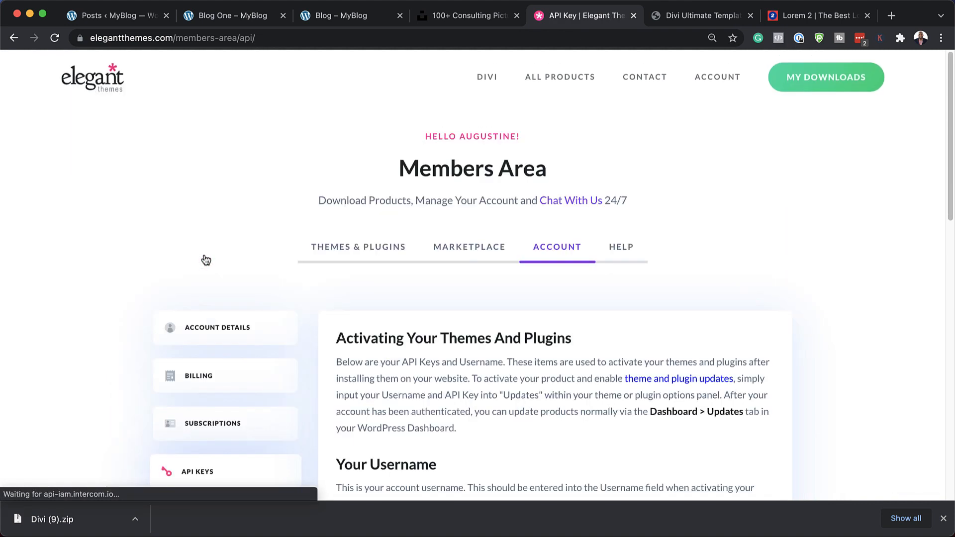
scroll(584, 293, down, 5)
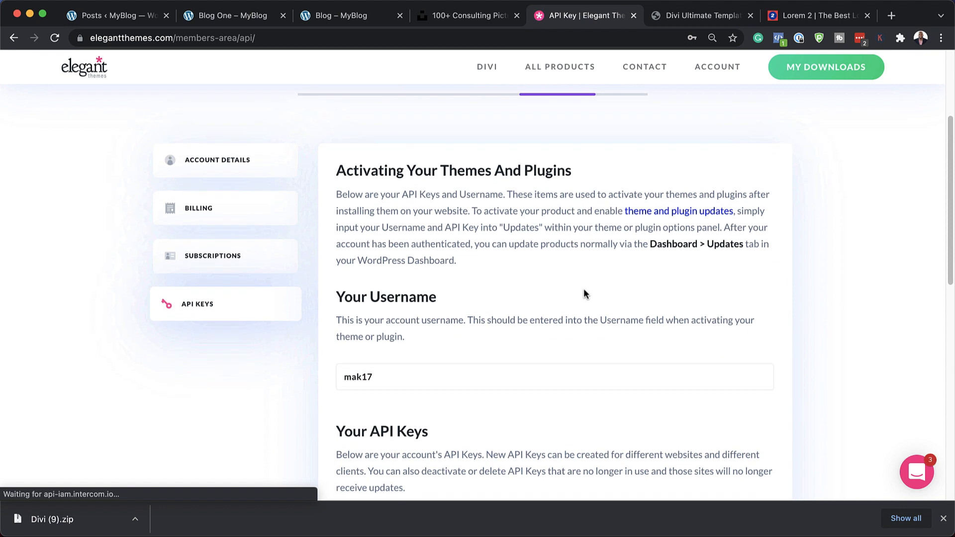
scroll(584, 292, down, 3)
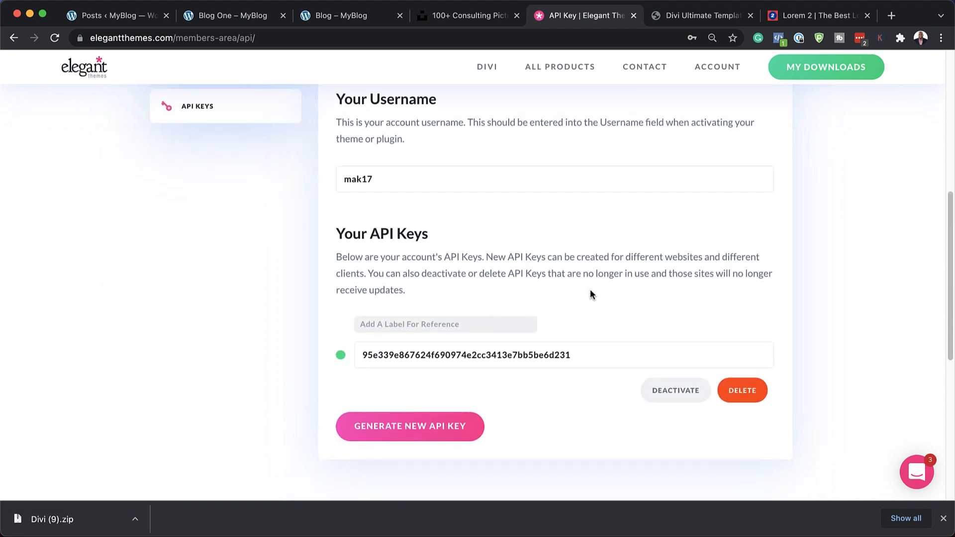
click(566, 356)
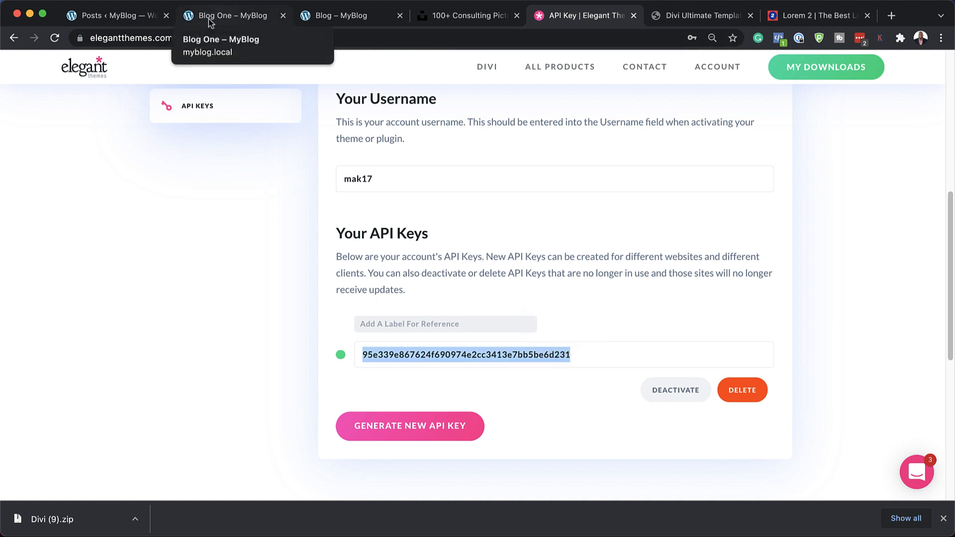
Step: Switch to the WordPress admin, upload Divi (9).zip as a new theme, and install and activate it
click(100, 16)
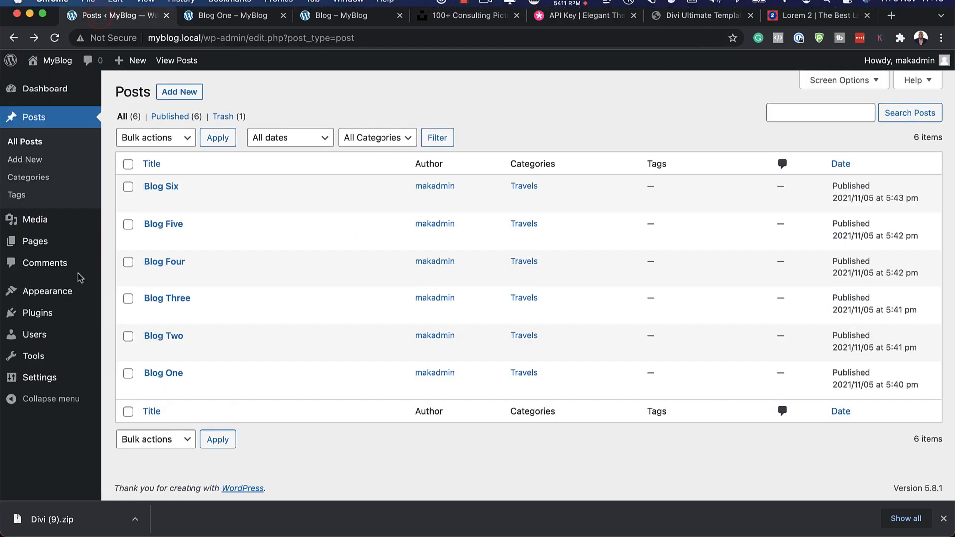
mouse_move(65, 295)
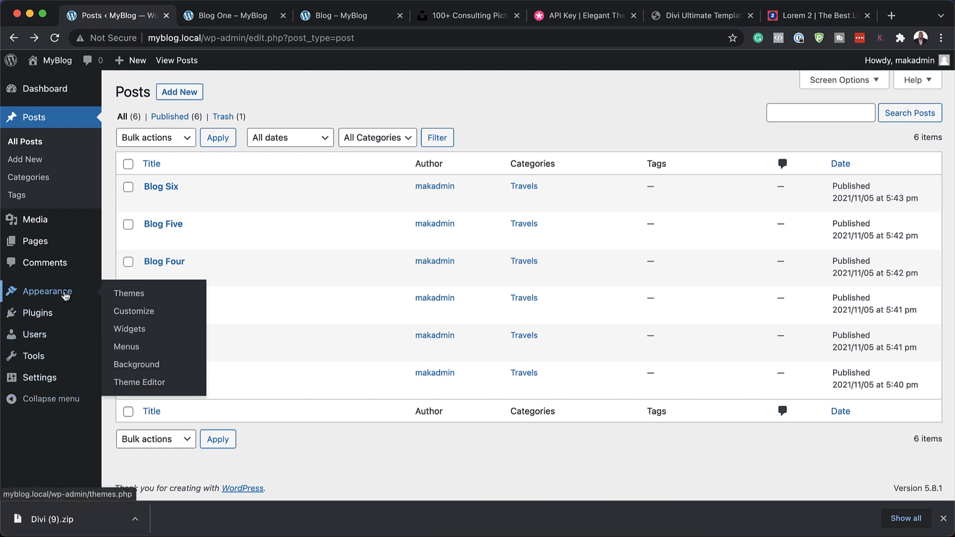
click(157, 298)
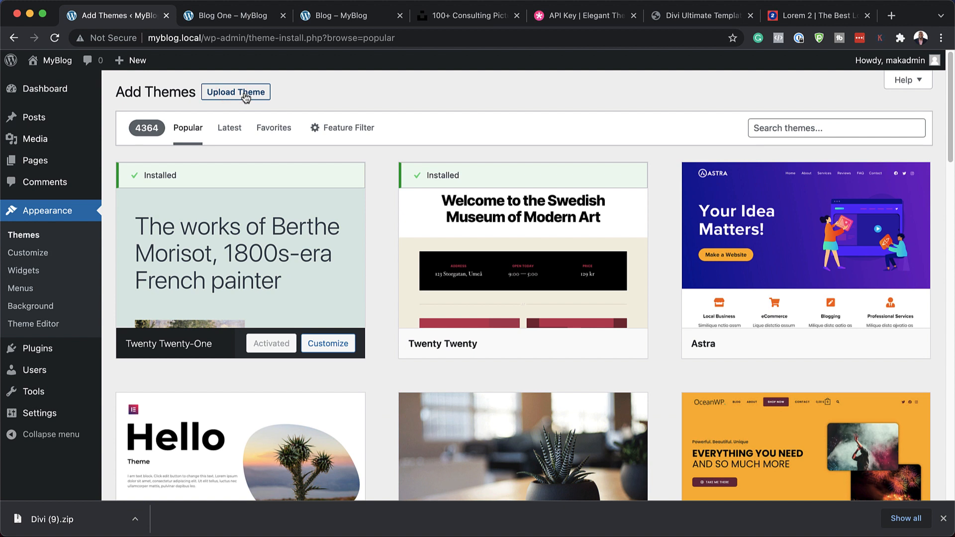
click(245, 96)
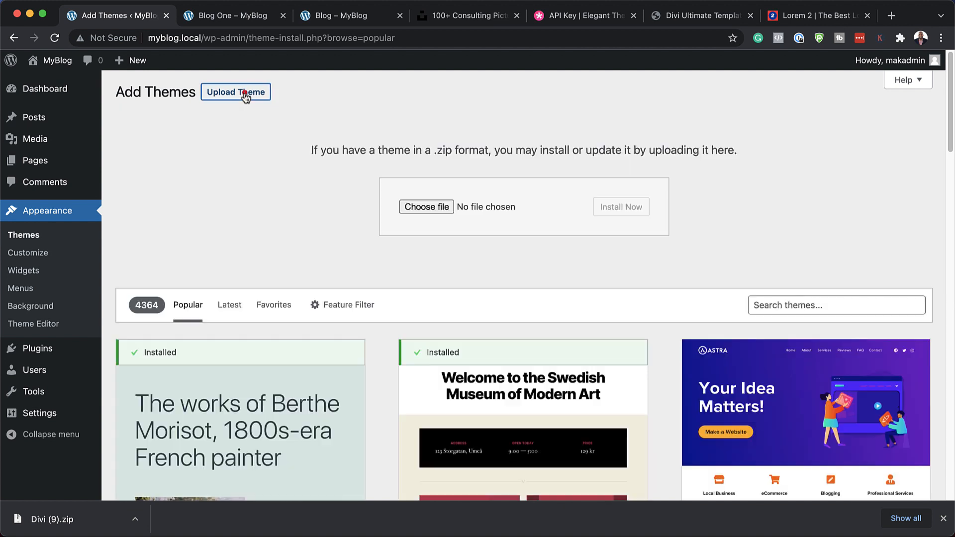
drag(43, 526, 390, 282)
drag(518, 212, 521, 214)
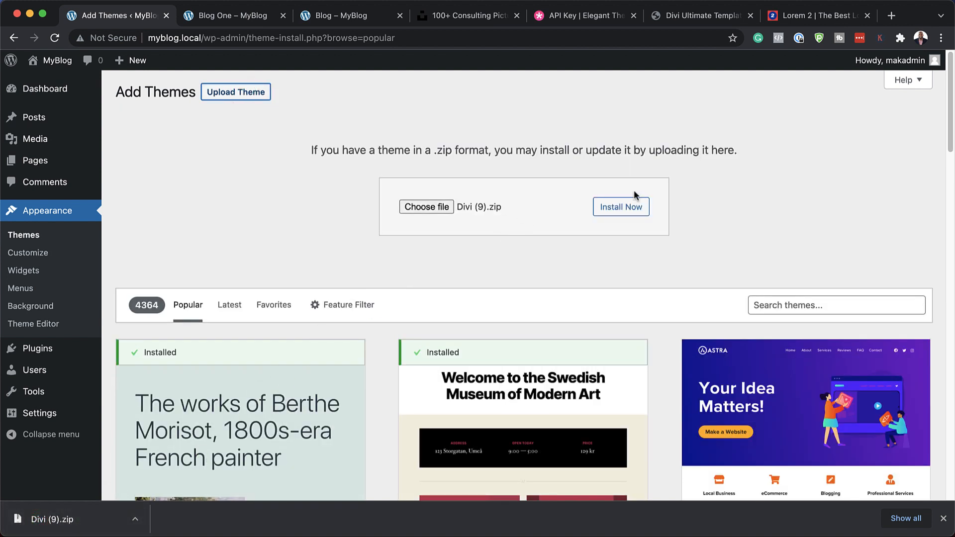
click(615, 209)
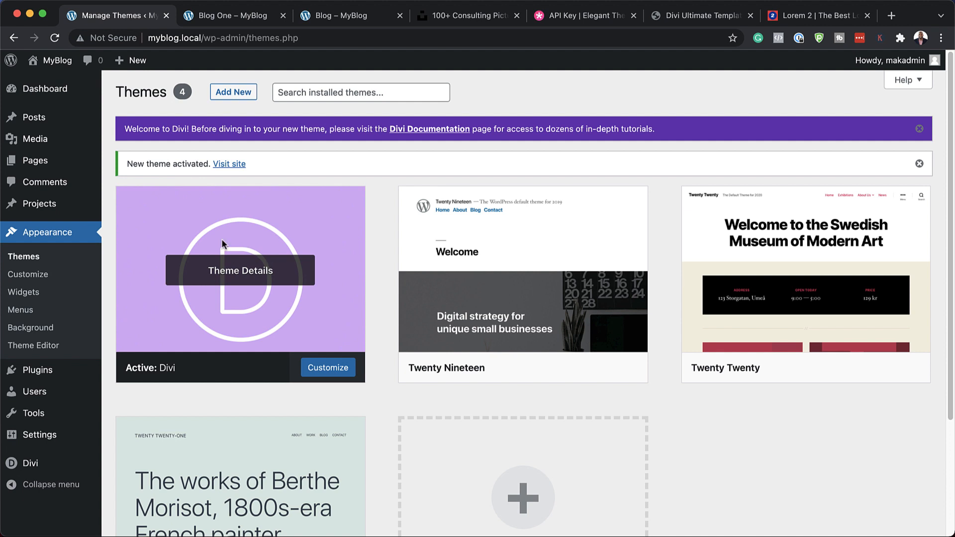
Step: Enter the Elegant Themes username and API key in the Divi theme's update options and save the changes
mouse_move(33, 467)
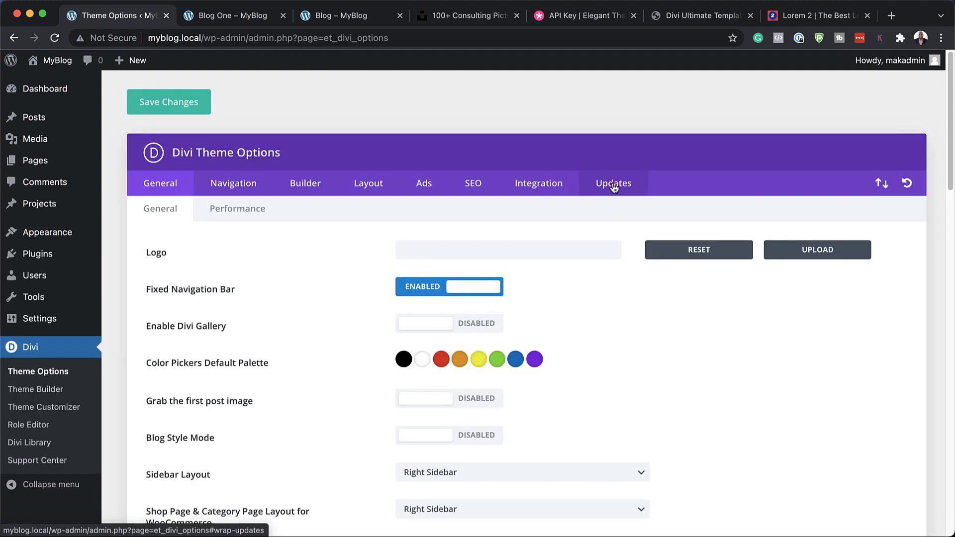
click(614, 183)
click(443, 250)
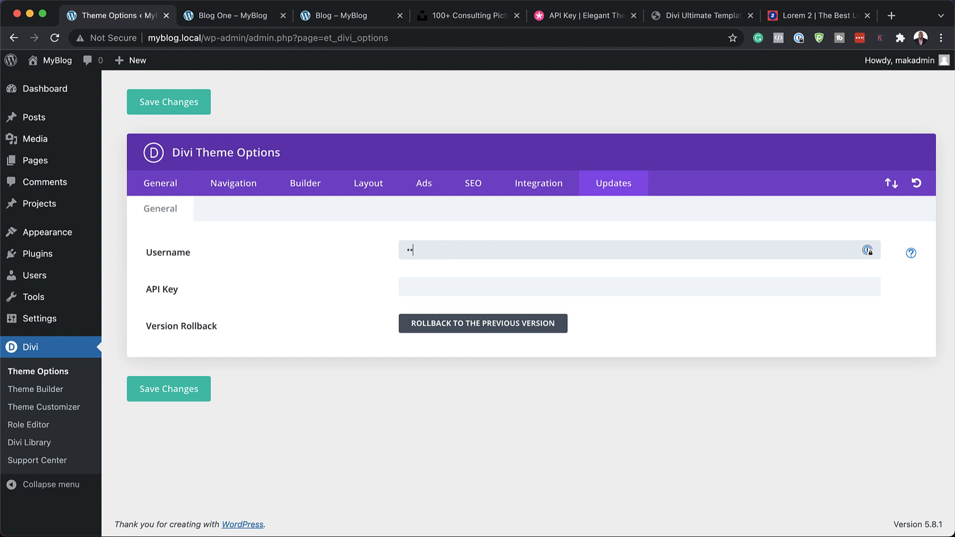
click(449, 286)
key(super+v)
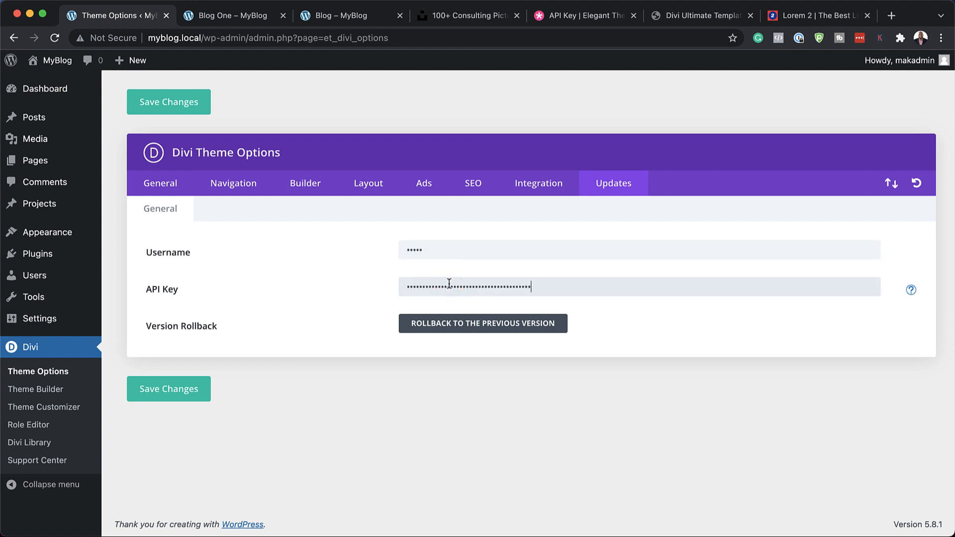
click(172, 394)
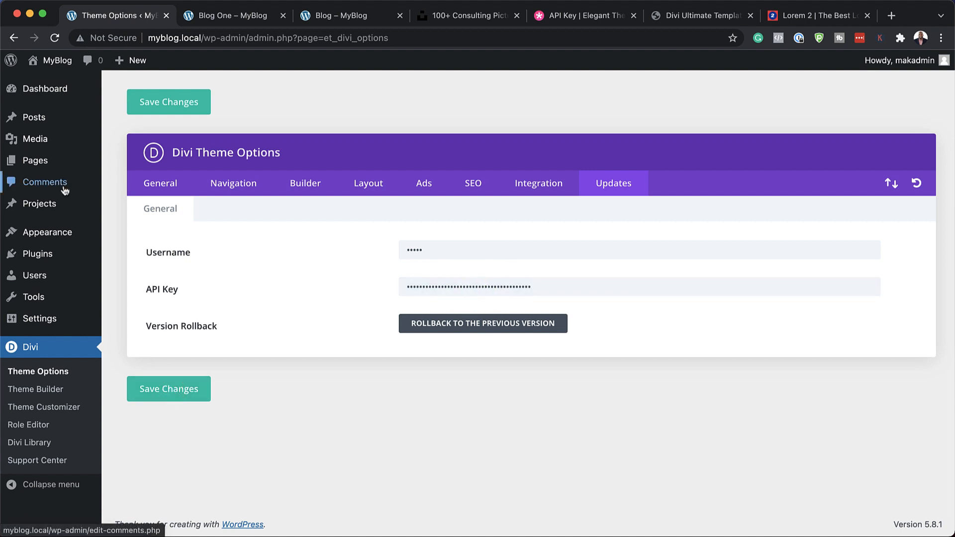
Step: Close the unneeded browser tabs and open the live site in a new tab to review the homepage's header, sidebar and footer
click(284, 16)
click(284, 16)
click(284, 17)
click(284, 16)
super+click(55, 85)
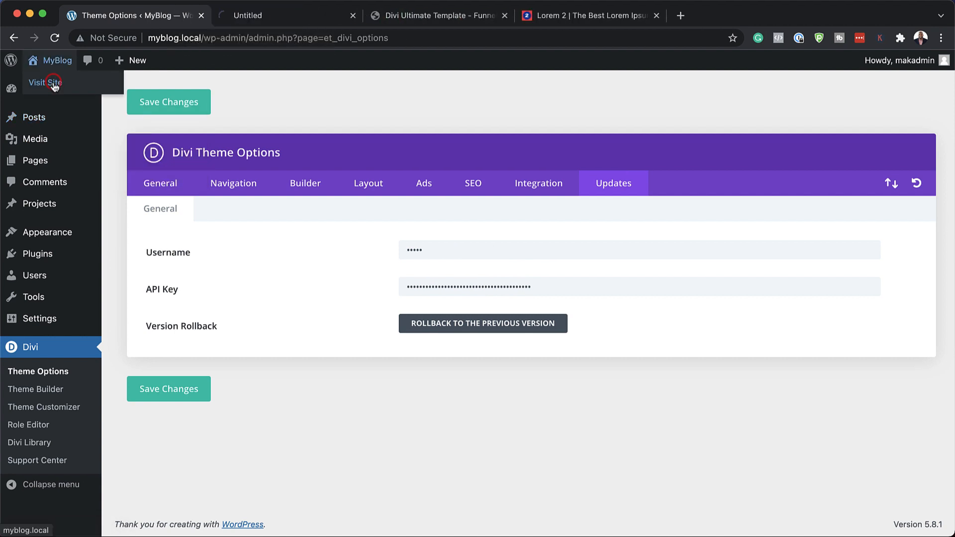
click(247, 17)
scroll(359, 318, down, 5)
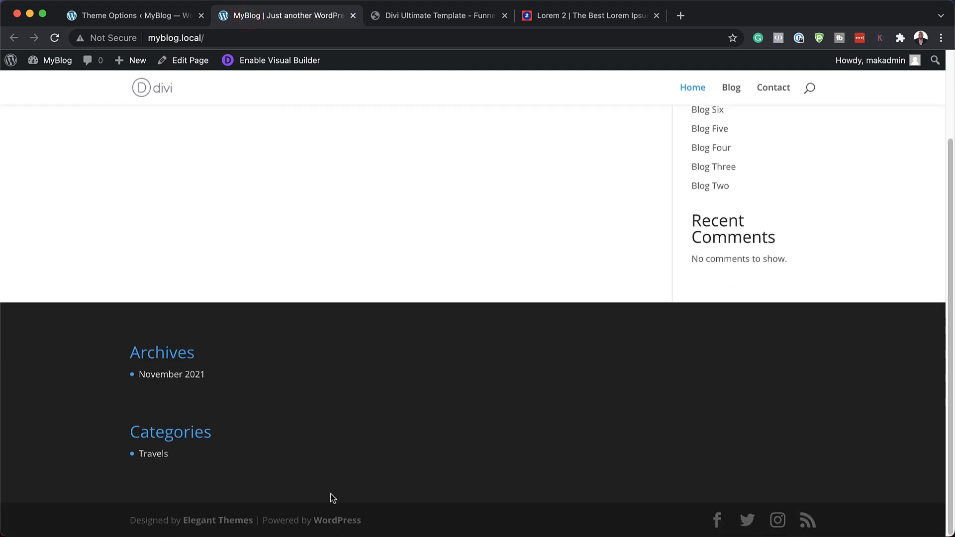
scroll(350, 383, up, 5)
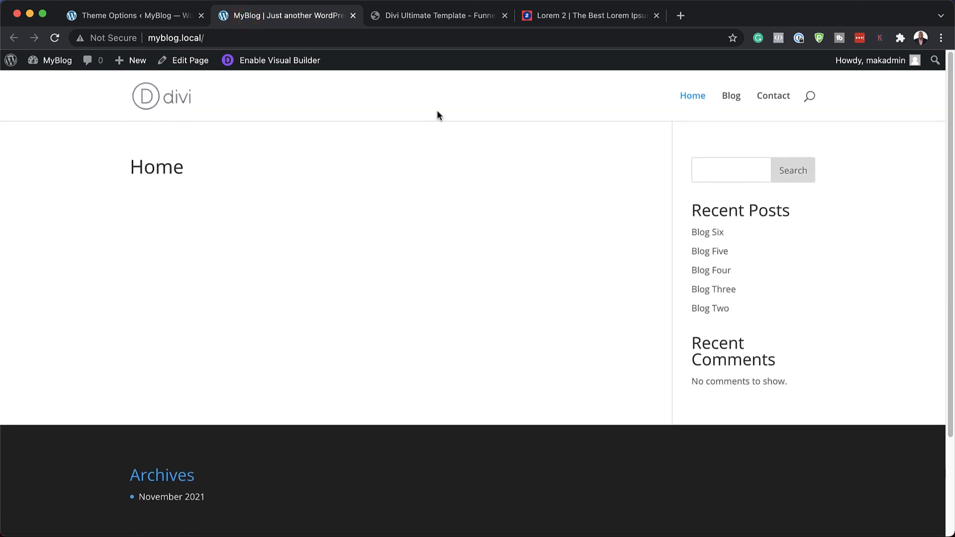
Step: Open the live site's Blog page, look through the post list, and open the Blog Four post to review its layout
click(731, 101)
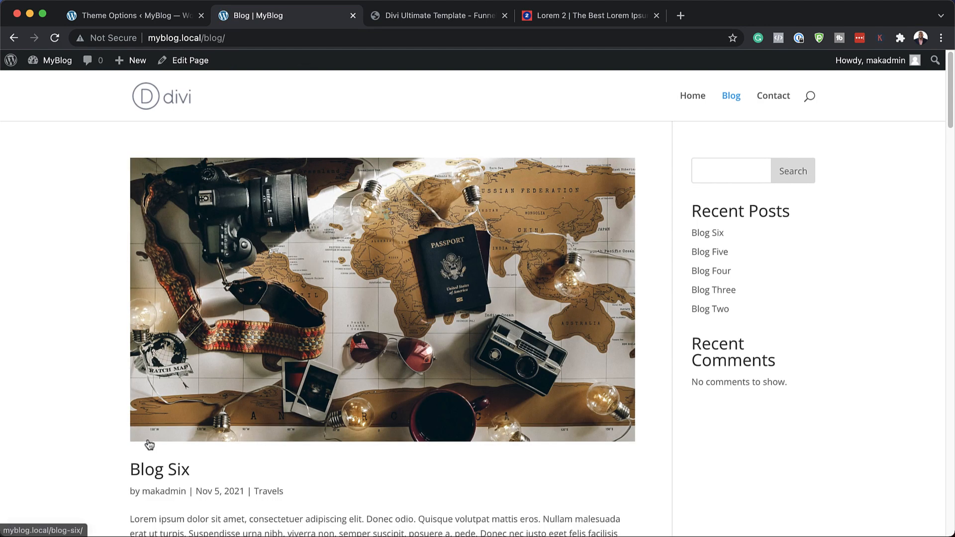
scroll(339, 384, down, 6)
scroll(338, 384, down, 10)
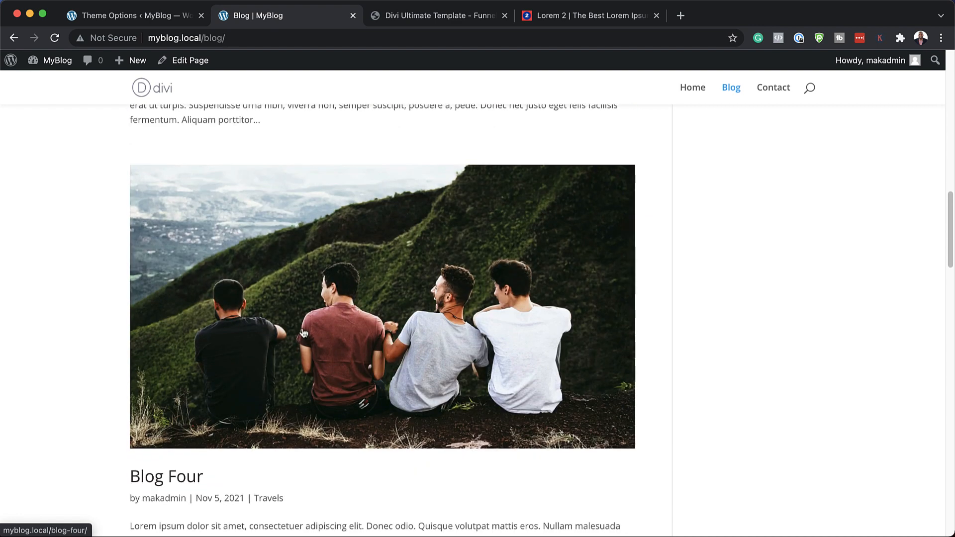
scroll(476, 323, down, 6)
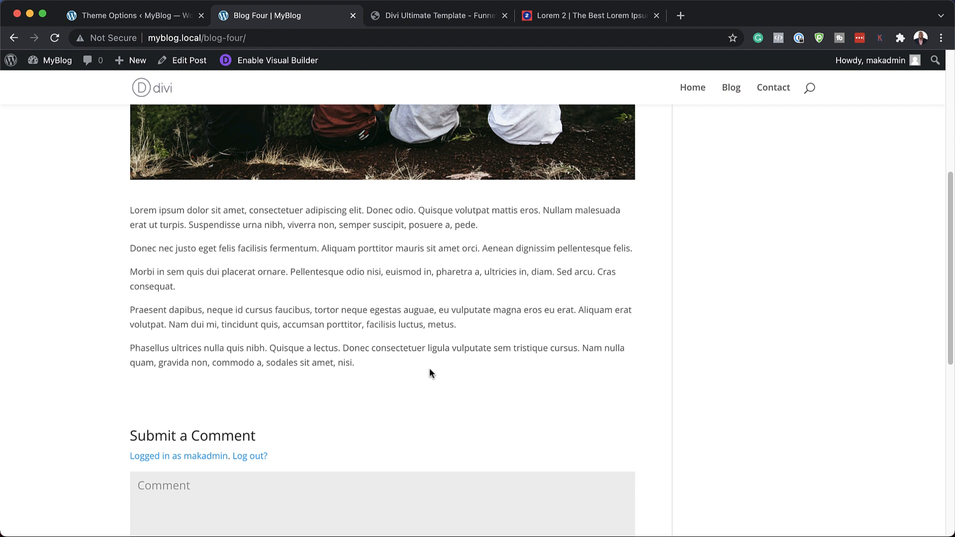
scroll(430, 373, down, 7)
scroll(391, 225, up, 14)
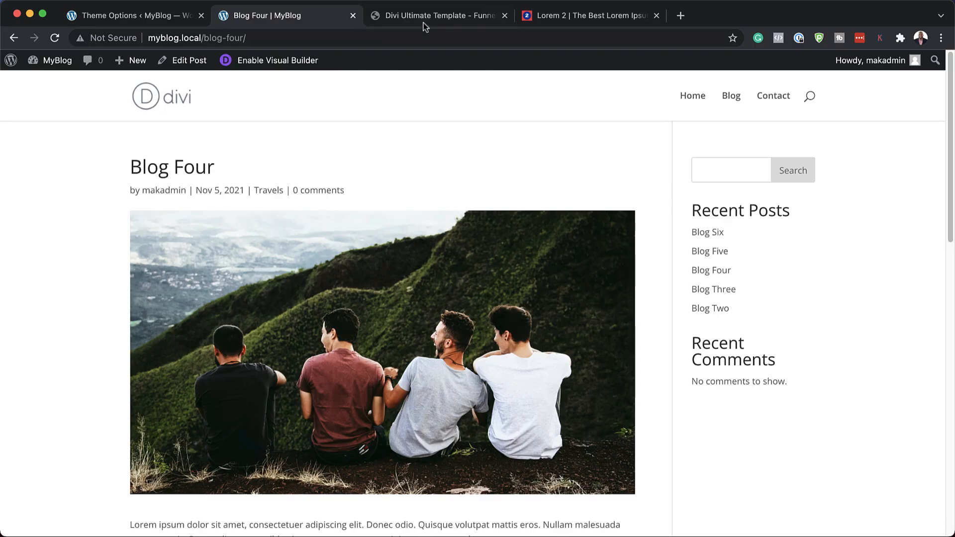
Step: Switch to the Divi Ultimate Template sales page and review the description, features and special offer
click(422, 19)
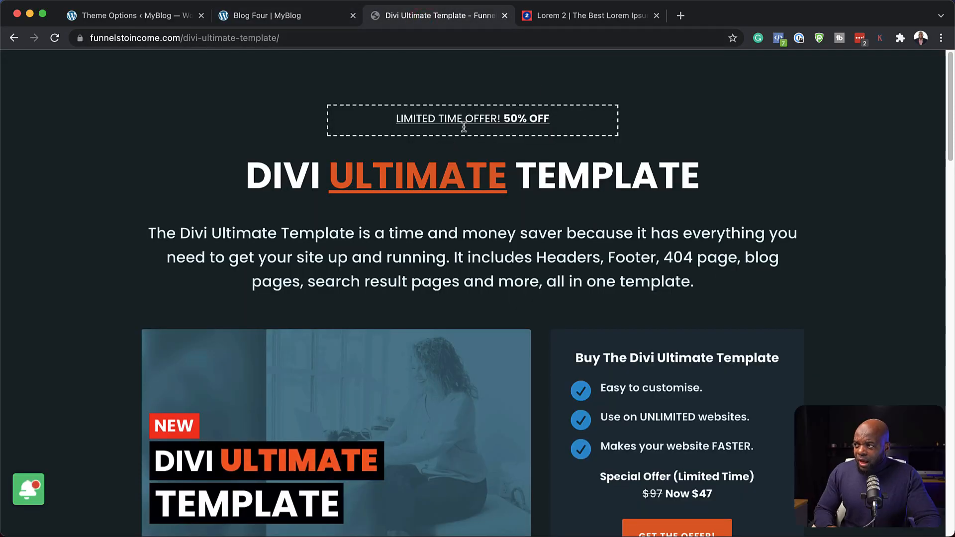
scroll(761, 216, down, 5)
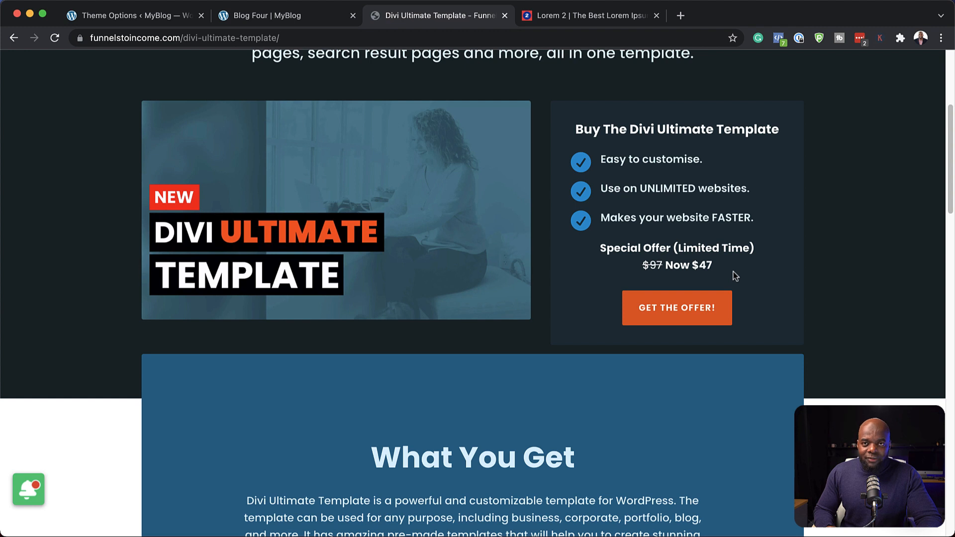
scroll(536, 191, up, 5)
scroll(634, 250, down, 2)
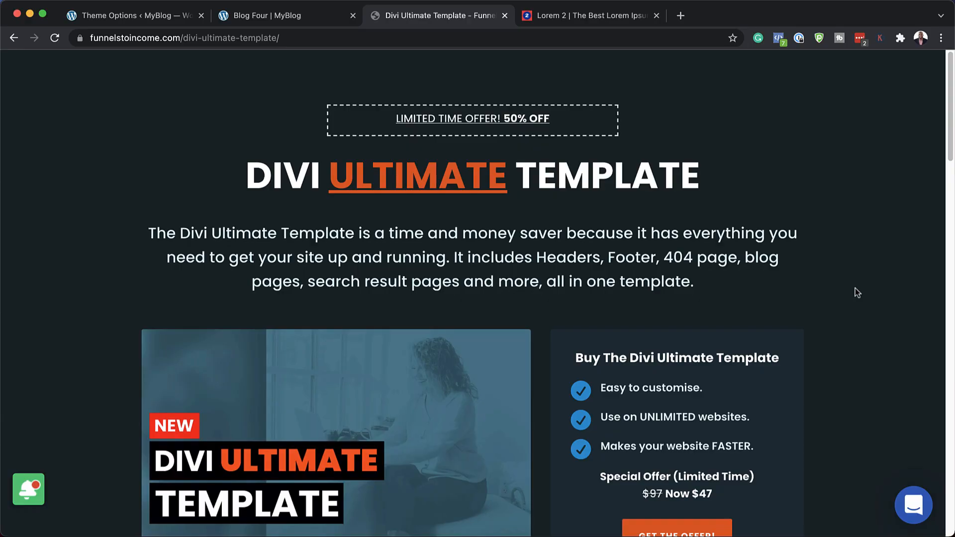
scroll(607, 231, down, 5)
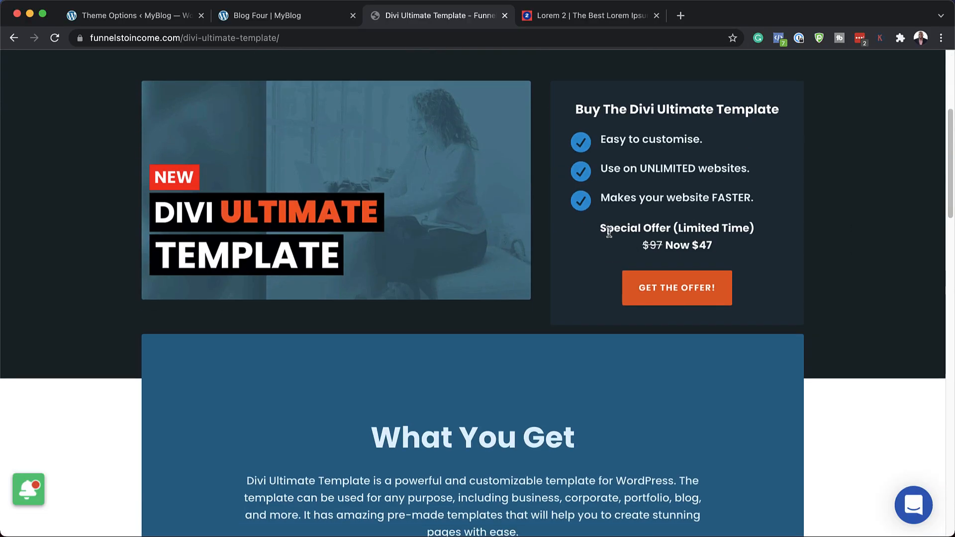
Step: Open the Divi Ultimate Template checkout and review the billing form, order summary and Credit Card (Stripe) payment option
click(675, 291)
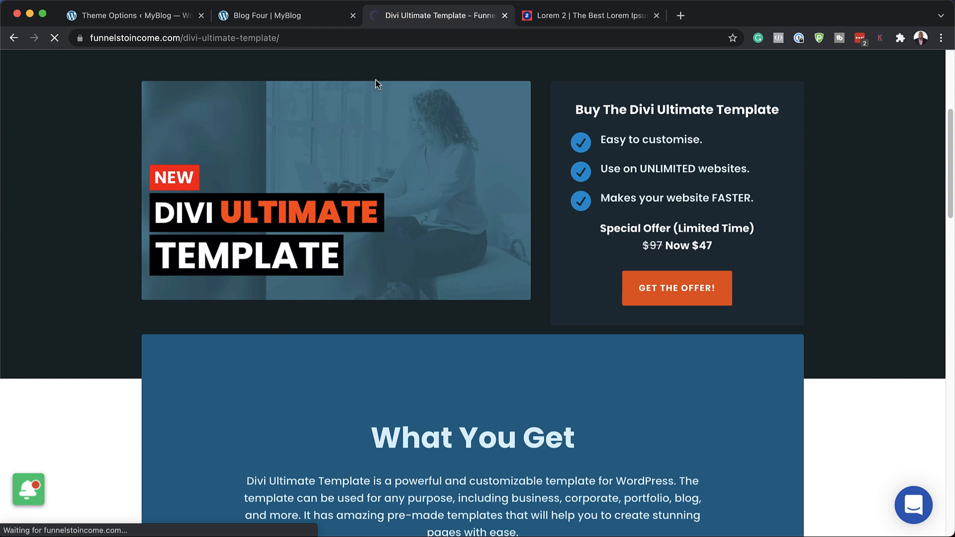
scroll(572, 276, down, 3)
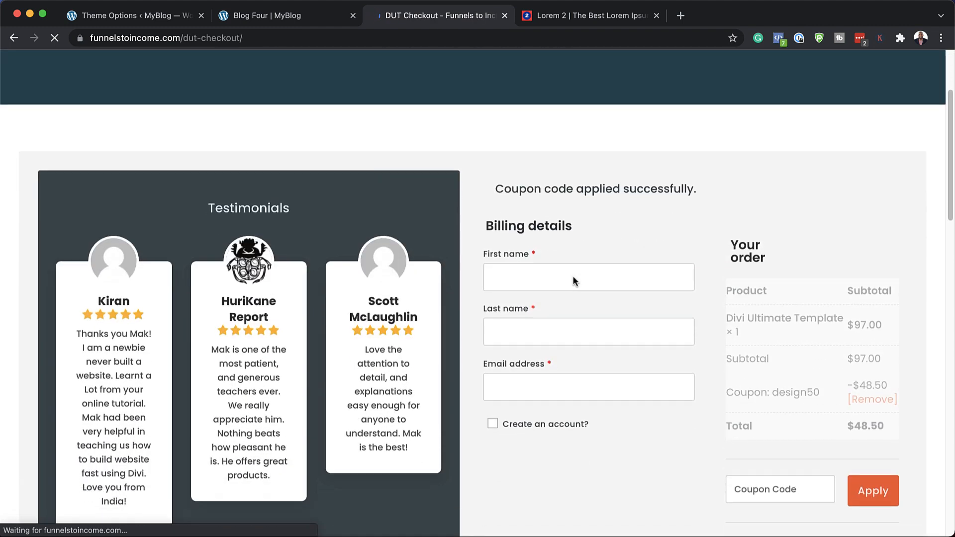
scroll(765, 357, down, 1)
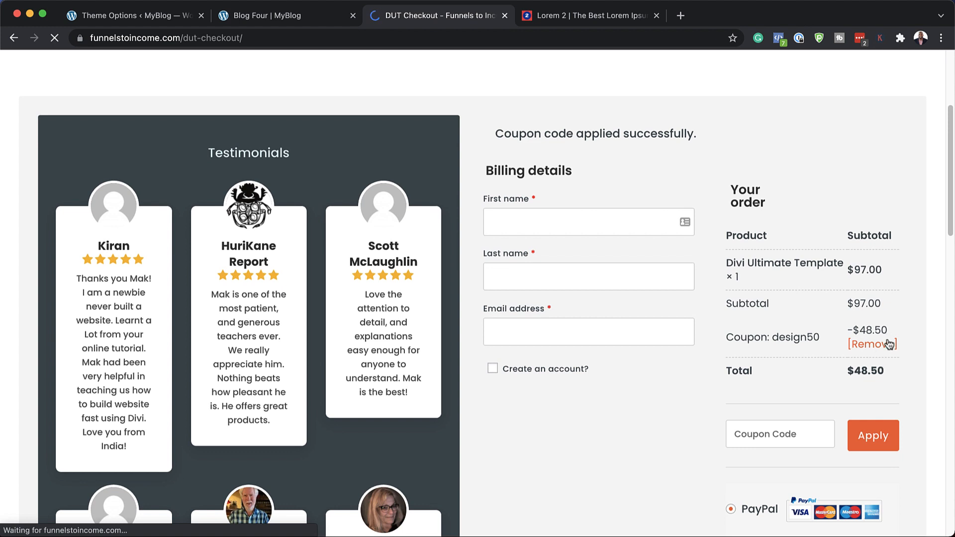
scroll(863, 350, down, 4)
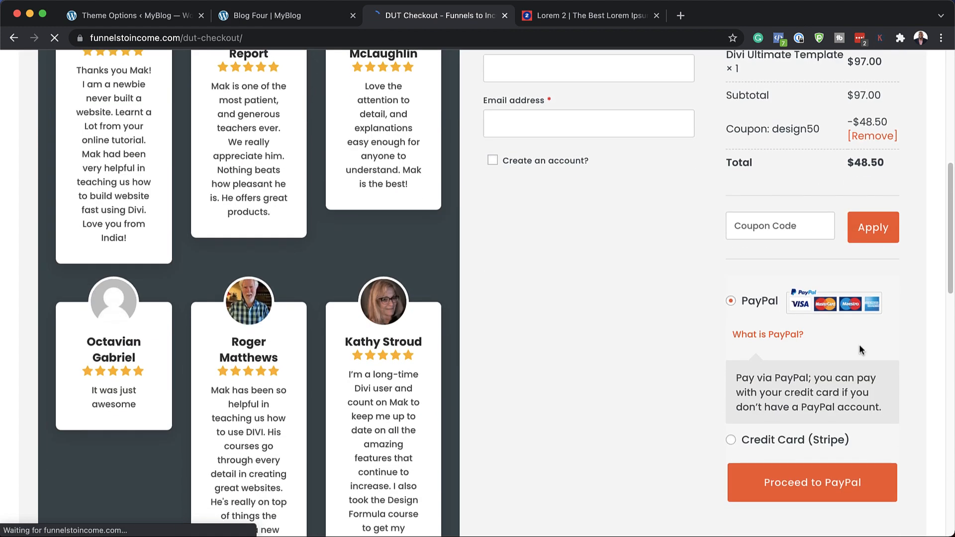
scroll(809, 412, down, 1)
click(843, 443)
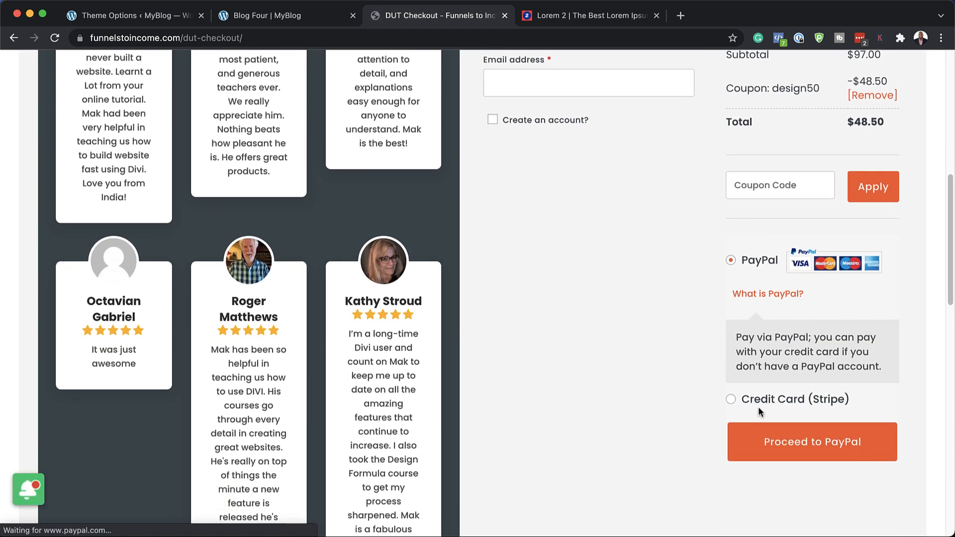
click(775, 399)
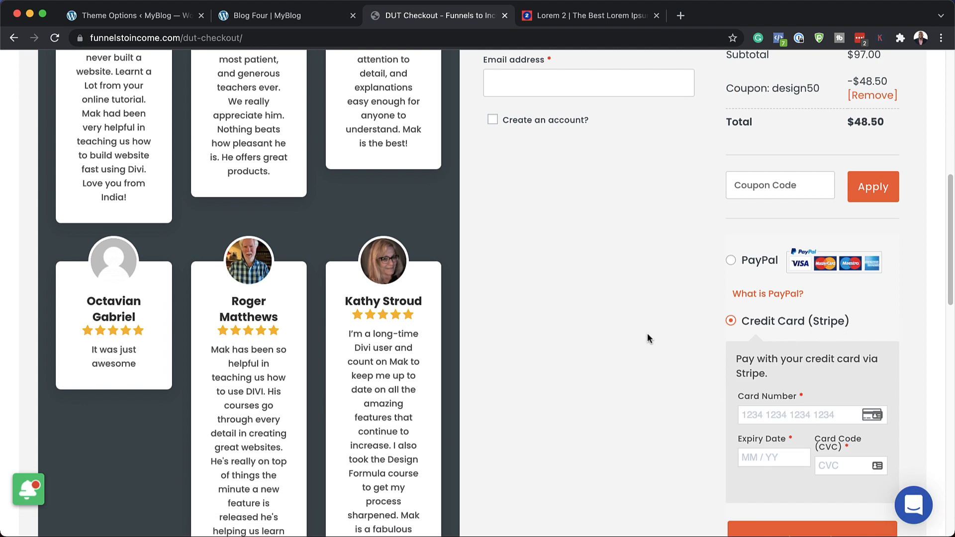
scroll(645, 334, up, 7)
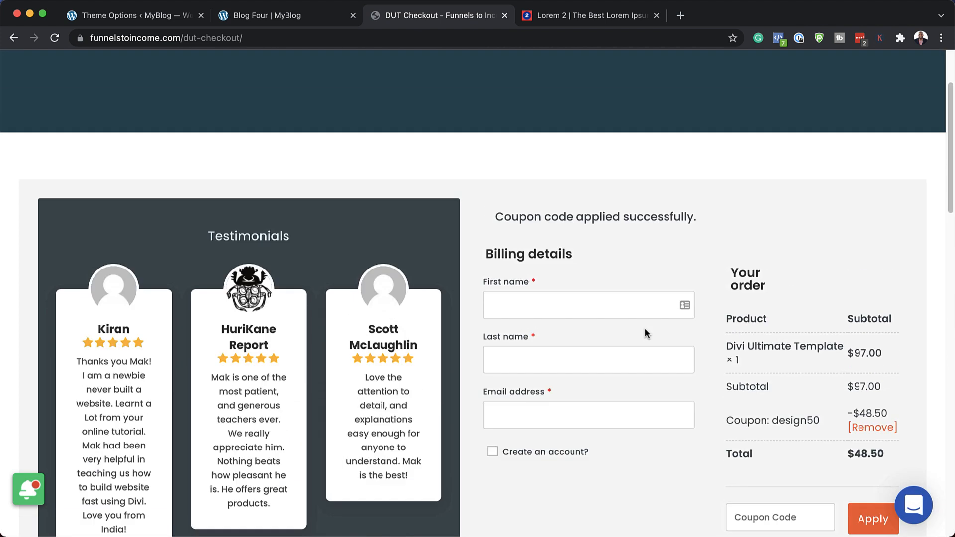
scroll(645, 334, up, 3)
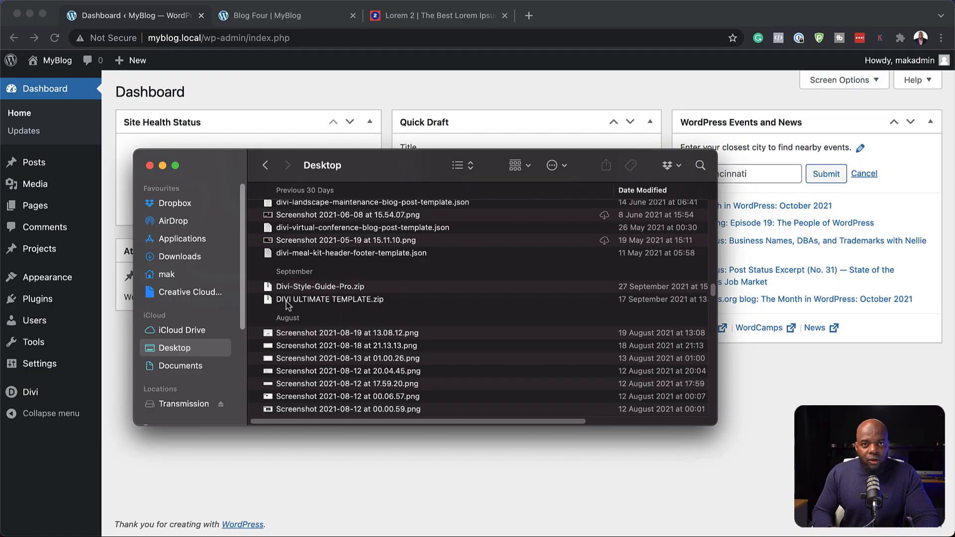
Step: Unzip DIVI ULTIMATE TEMPLATE.zip on the Desktop, open the extracted folder and move its window out of the way
click(286, 301)
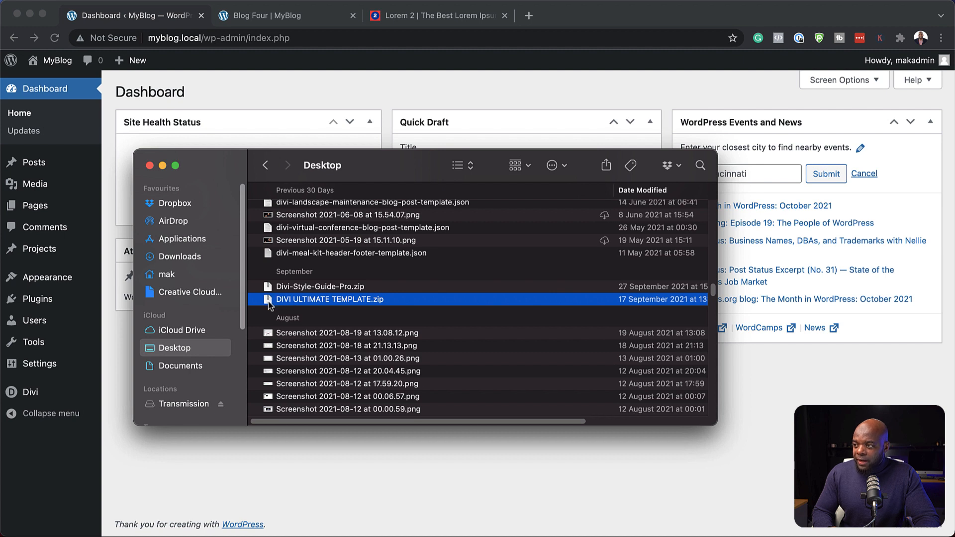
double_click(268, 301)
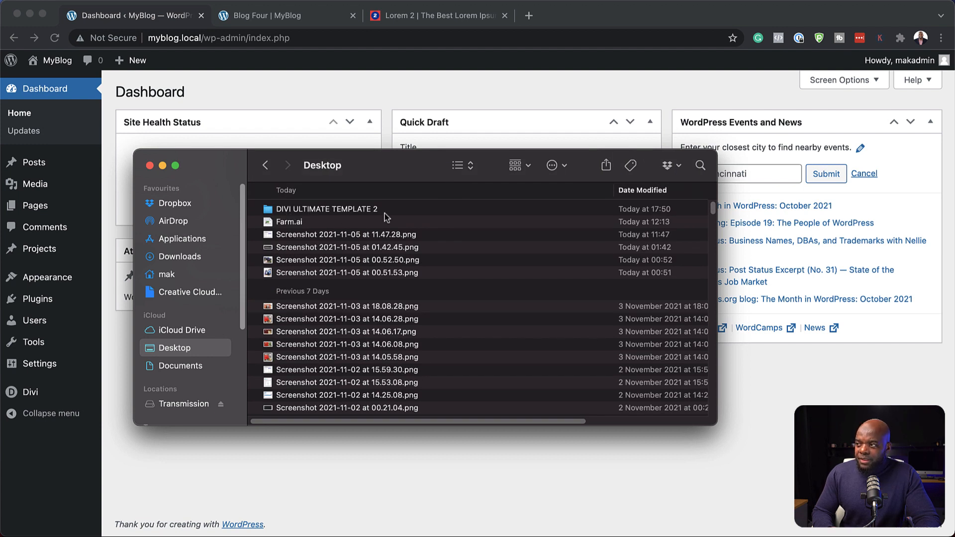
click(316, 209)
double_click(316, 209)
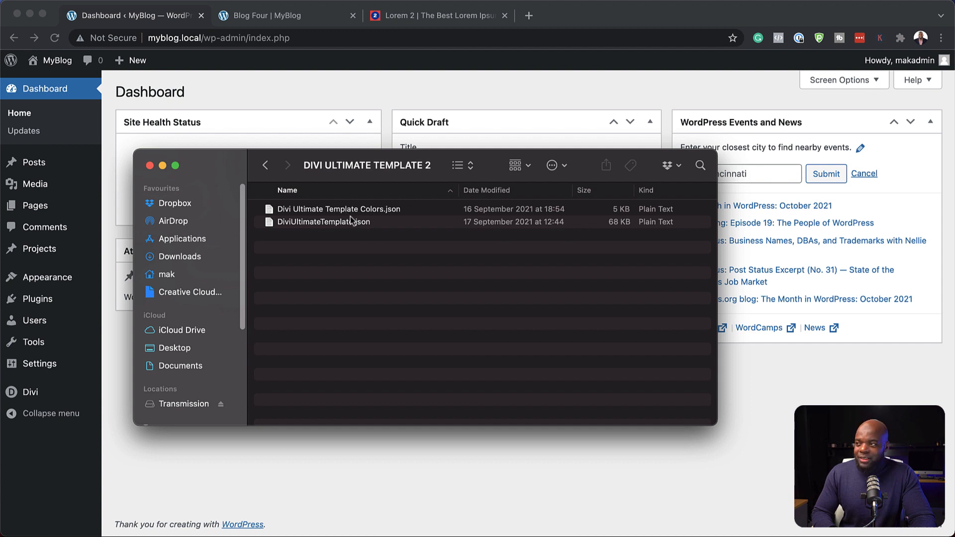
drag(238, 165, 0, 127)
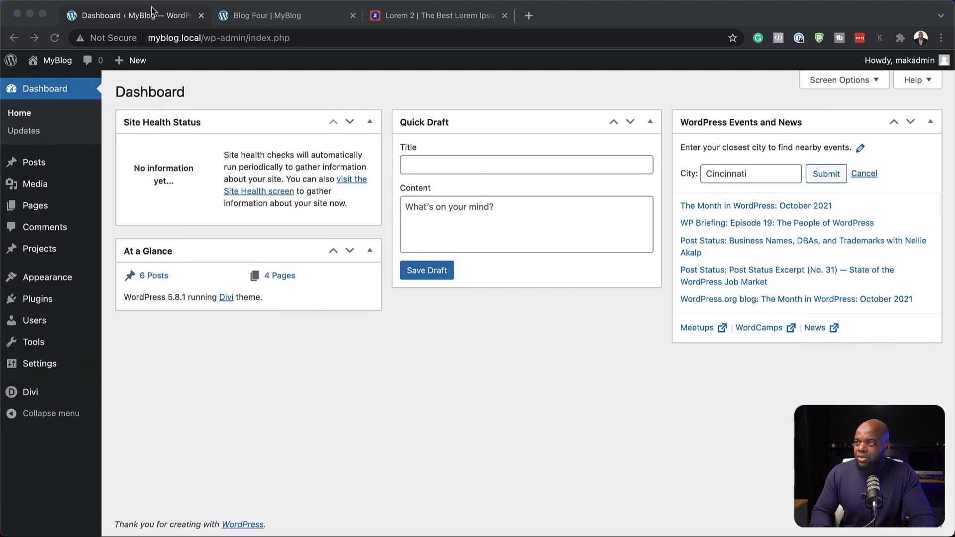
Step: Import DiviUltimateTemplate.json into the Divi Theme Builder, overriding the default website template and existing assignments
click(165, 399)
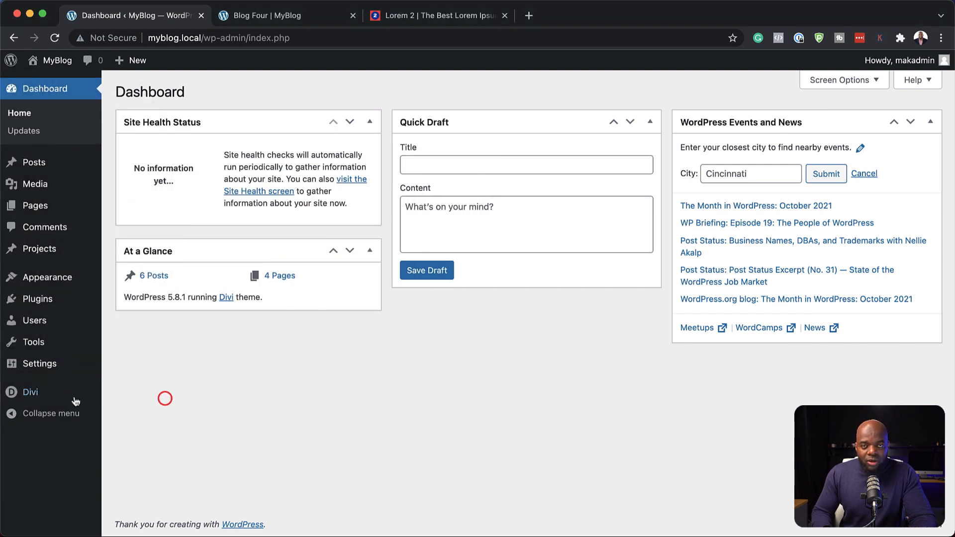
mouse_move(31, 396)
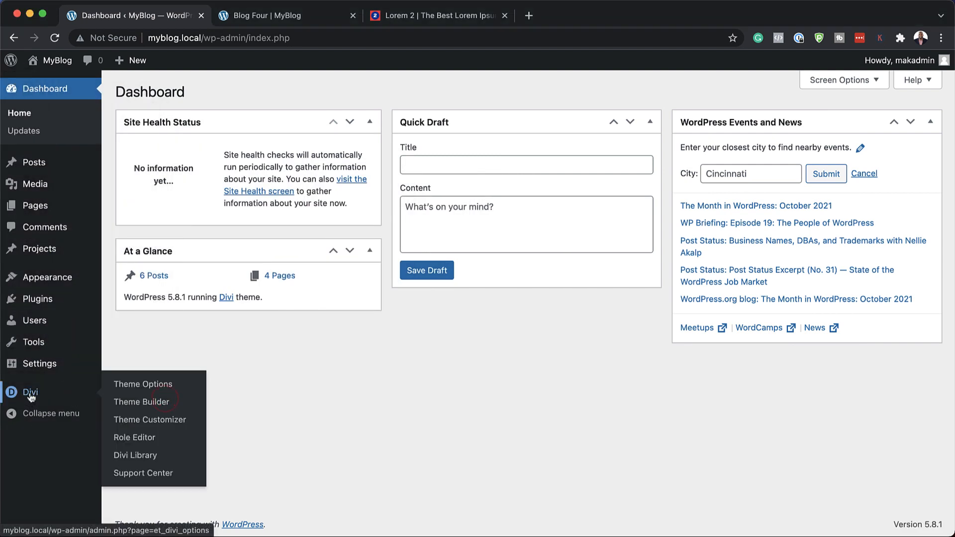
click(148, 404)
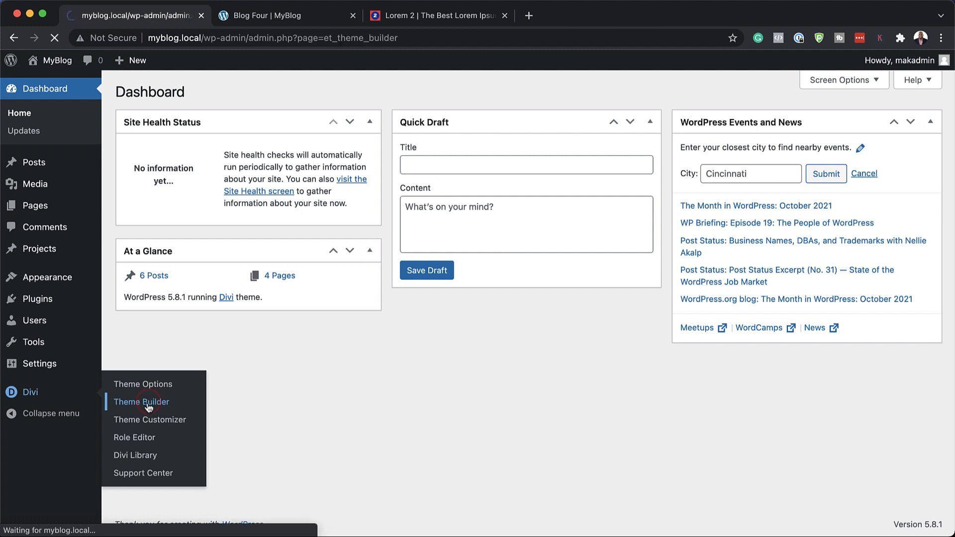
click(907, 154)
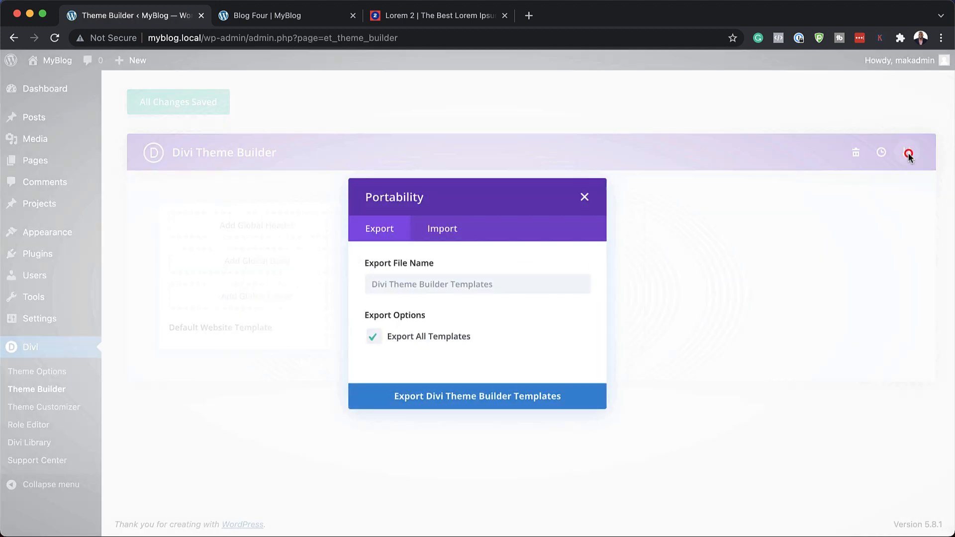
click(457, 234)
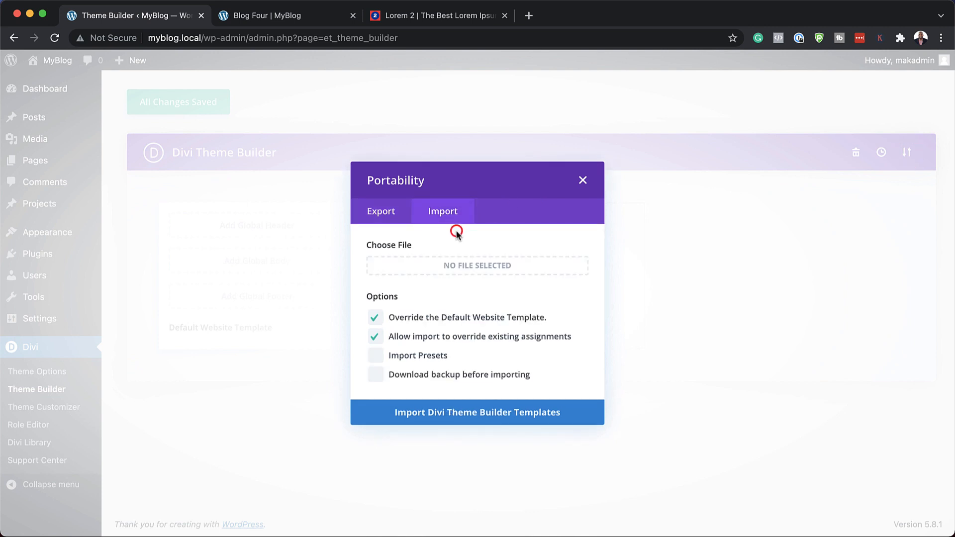
drag(0, 244, 94, 396)
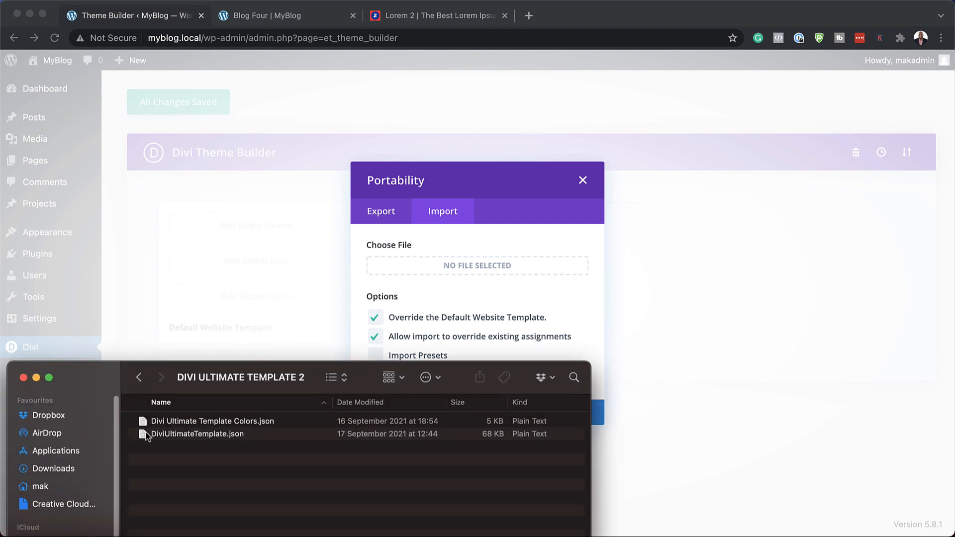
drag(147, 436, 473, 271)
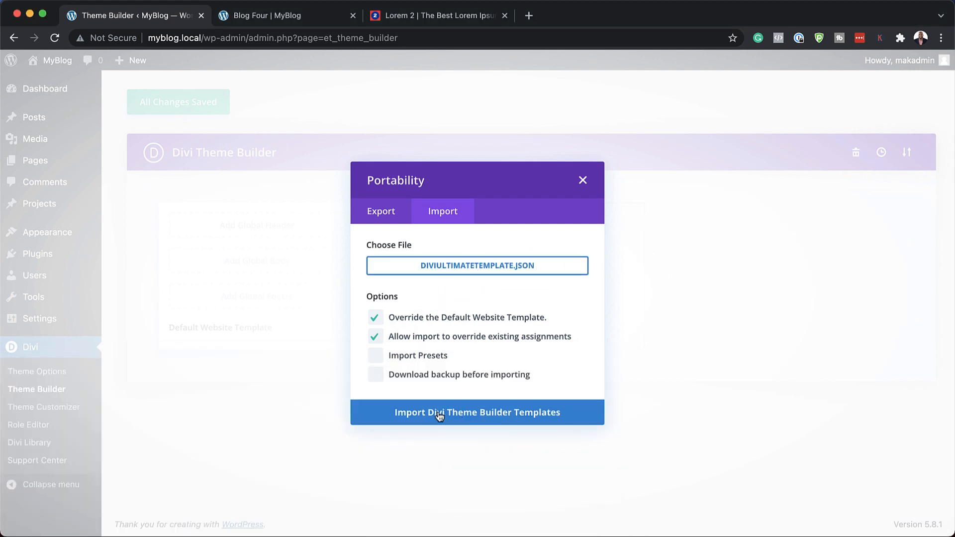
click(508, 414)
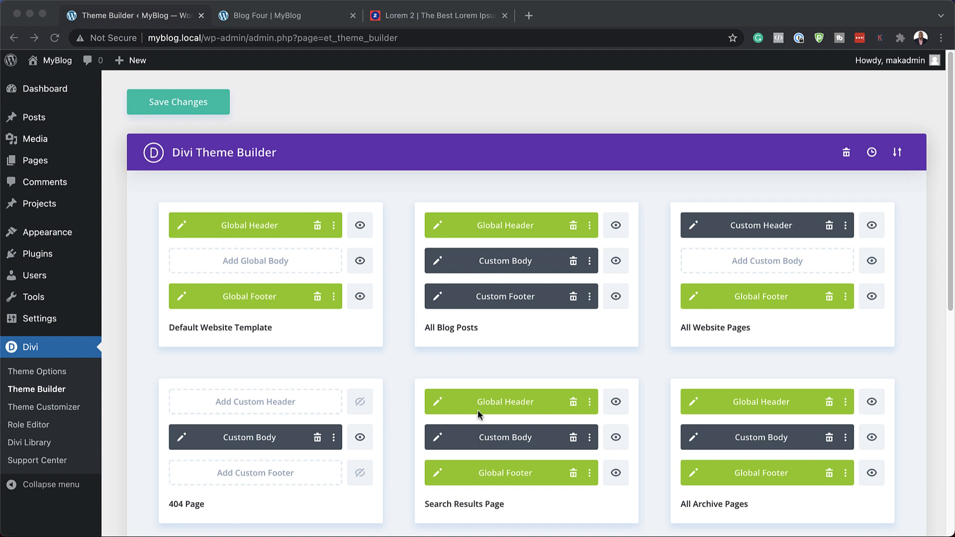
Step: Look over the imported Theme Builder templates and save the changes
scroll(478, 410, down, 3)
scroll(376, 410, down, 3)
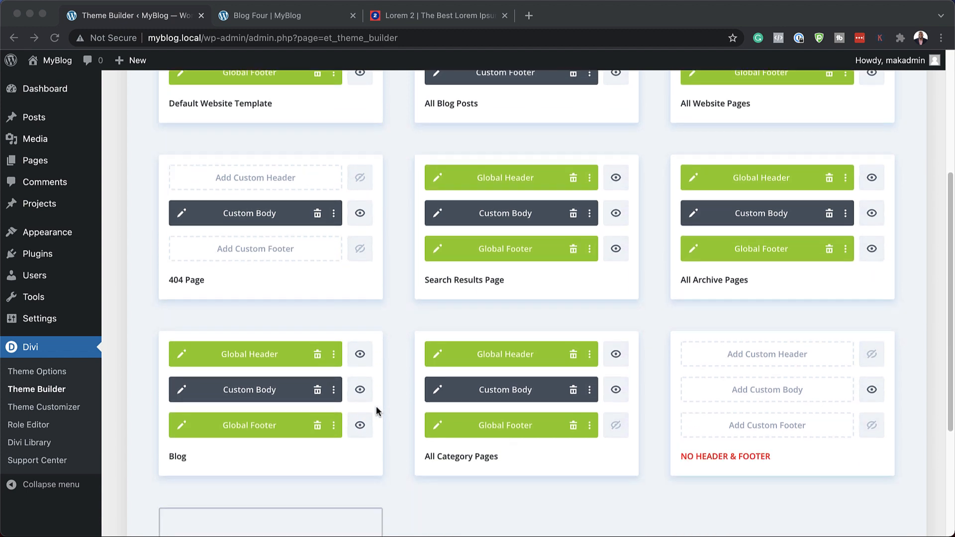
scroll(434, 476, down, 1)
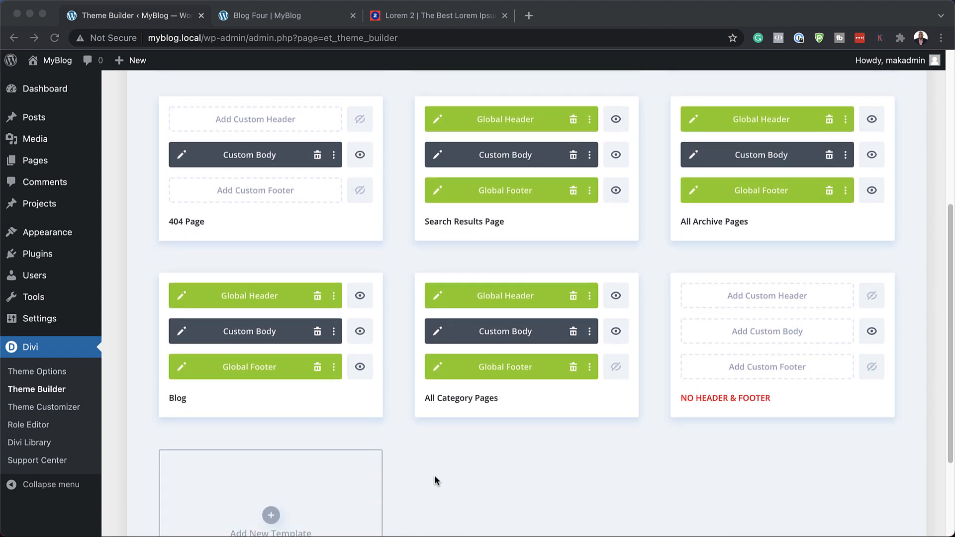
scroll(333, 412, up, 6)
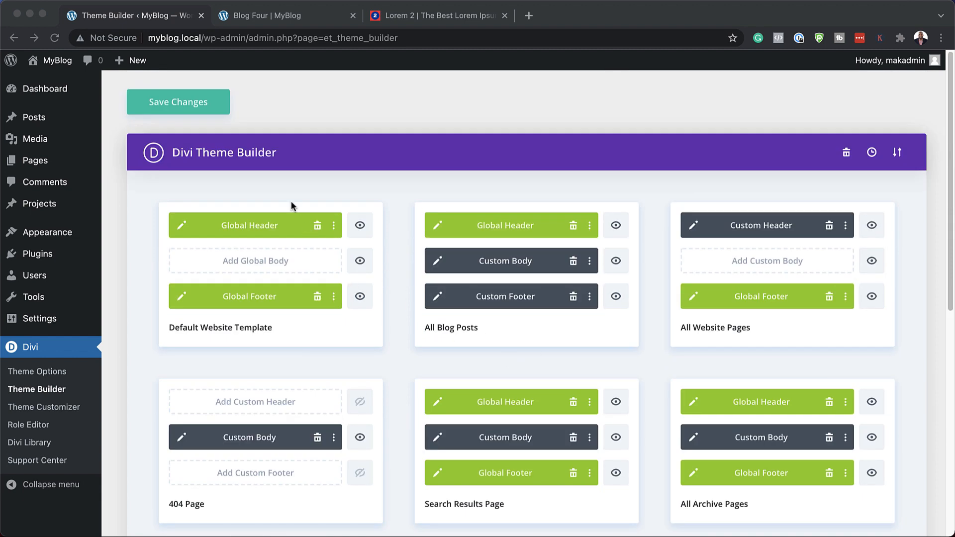
click(178, 103)
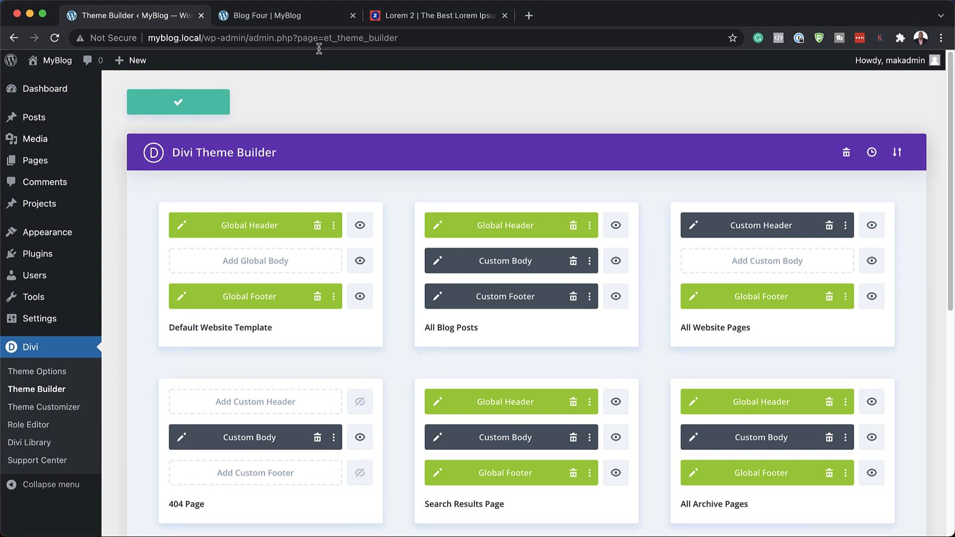
Step: Reload the Blog Four post on the live site and examine its header, title banner and category section
click(309, 16)
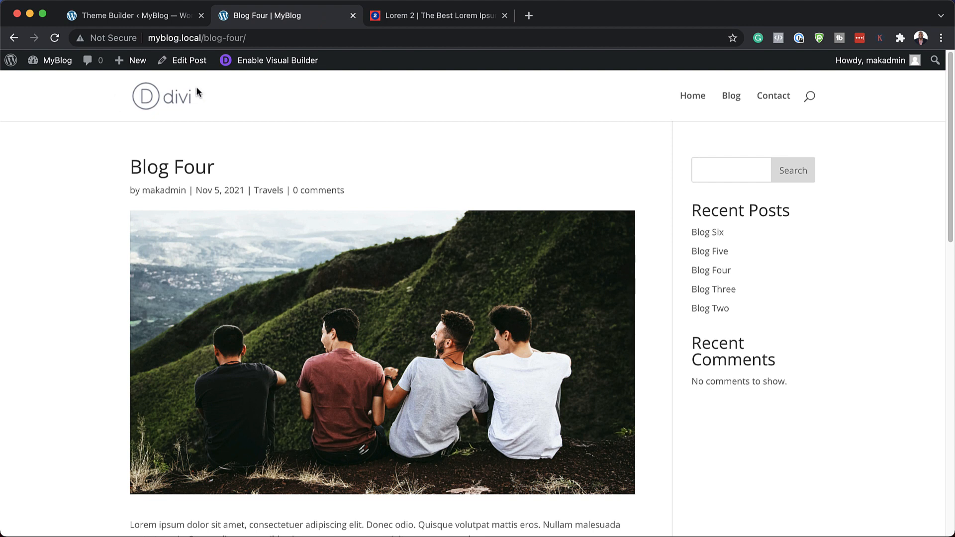
click(55, 38)
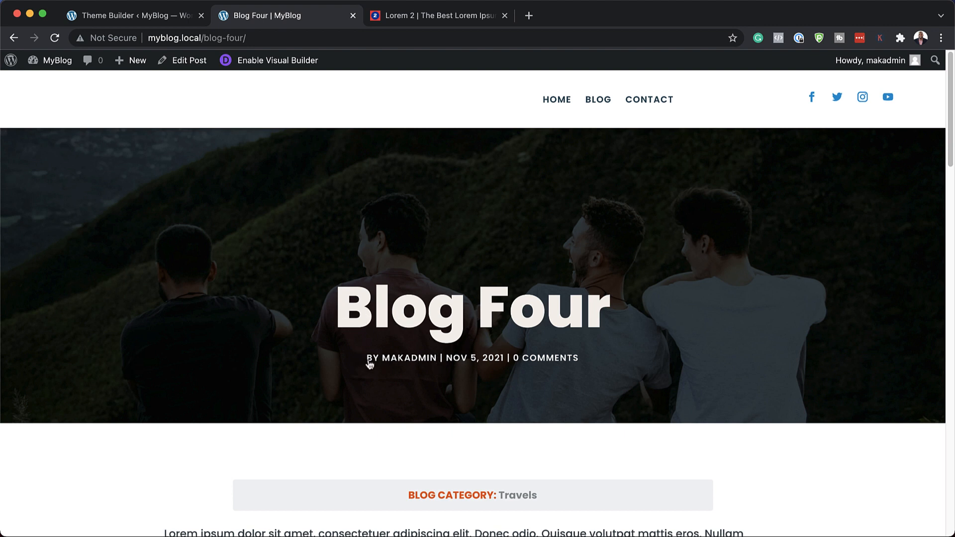
scroll(137, 353, down, 5)
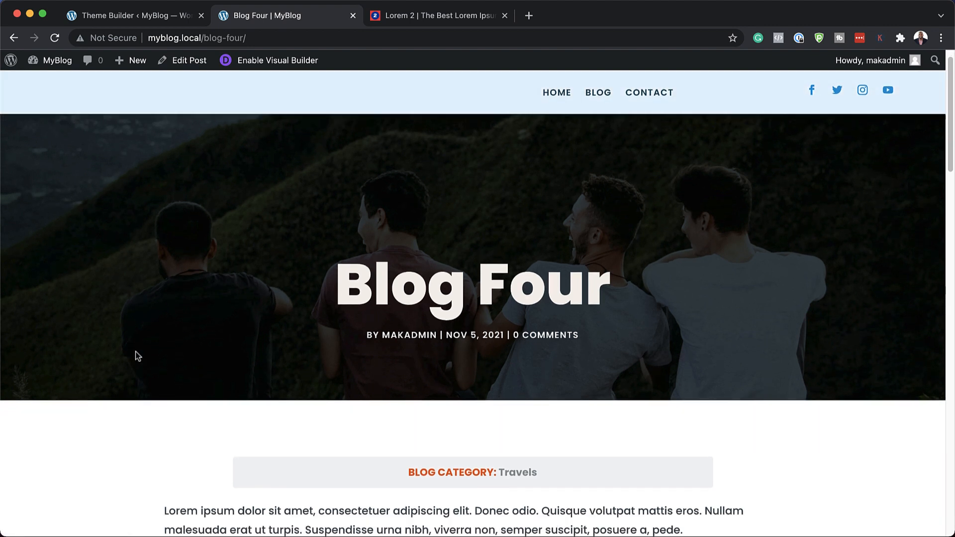
Step: Examine the rest of the Blog Four post: body text, social icons, post navigation, newsletter form, comment form and footer
scroll(136, 350, down, 5)
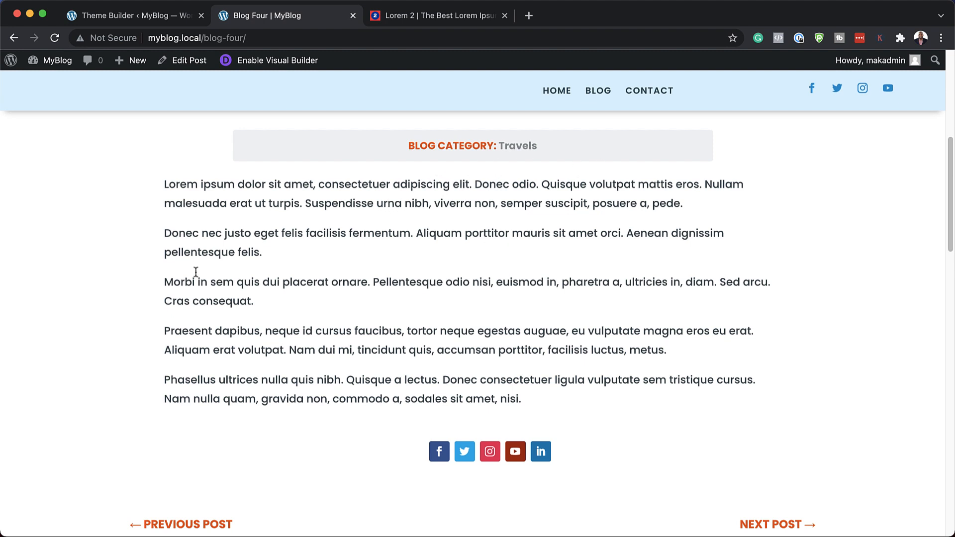
scroll(159, 311, down, 1)
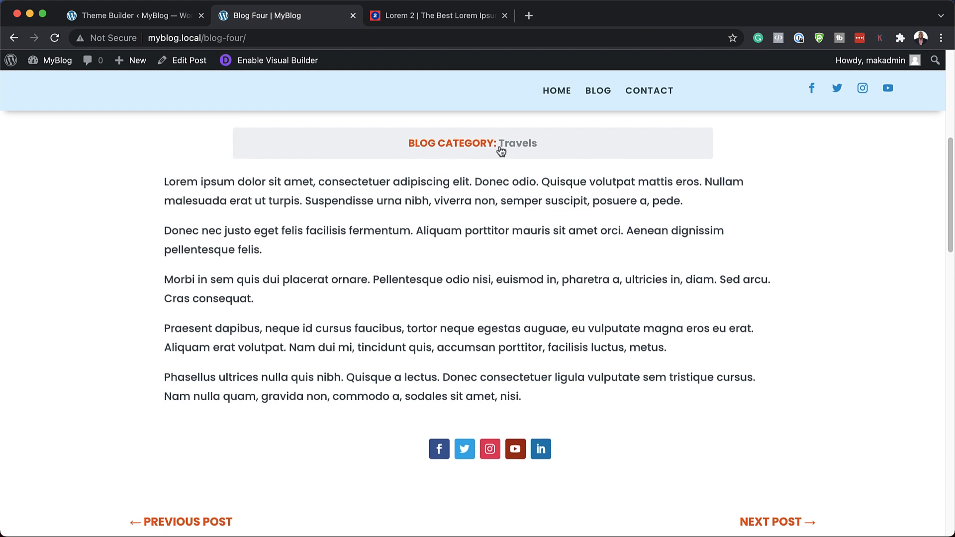
scroll(98, 301, down, 2)
scroll(99, 302, down, 5)
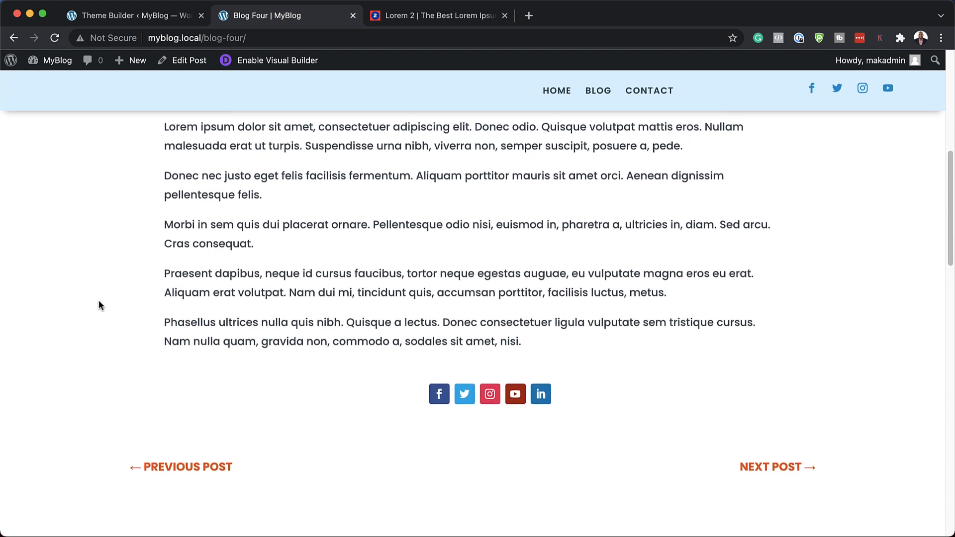
scroll(98, 305, down, 2)
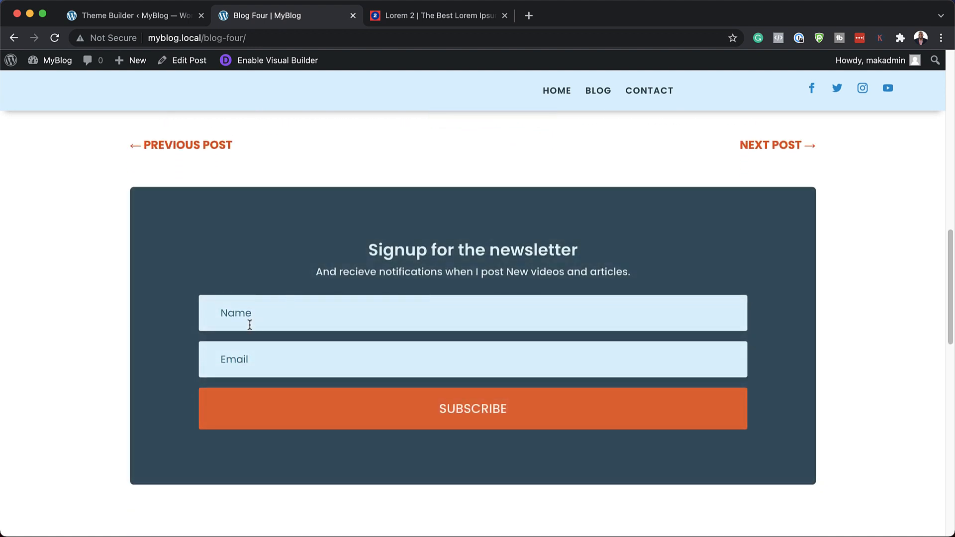
scroll(90, 324, down, 7)
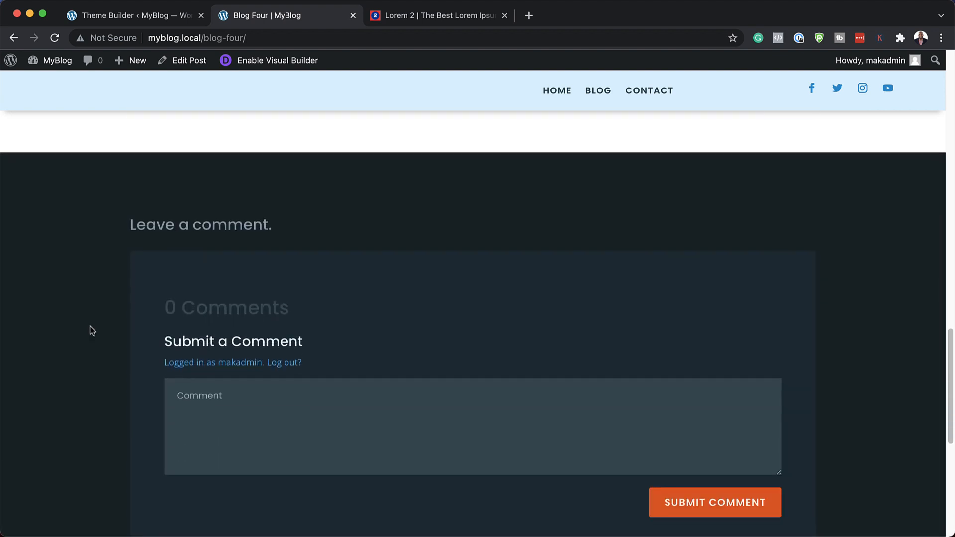
scroll(90, 327, down, 1)
scroll(165, 371, down, 7)
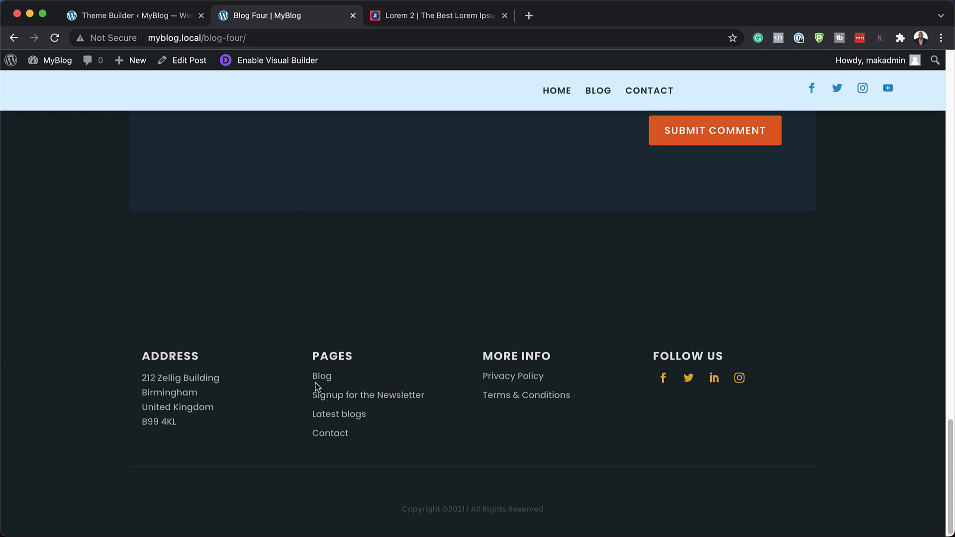
scroll(315, 384, up, 15)
scroll(316, 386, up, 7)
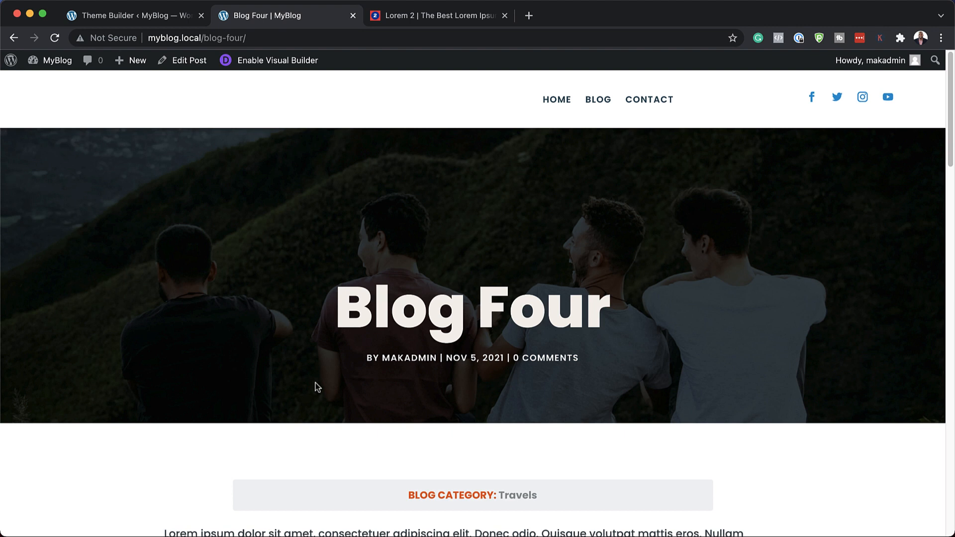
Step: Open the site's Blog page, step through the featured post slider and examine the blog search field and the All Posts grid
click(598, 103)
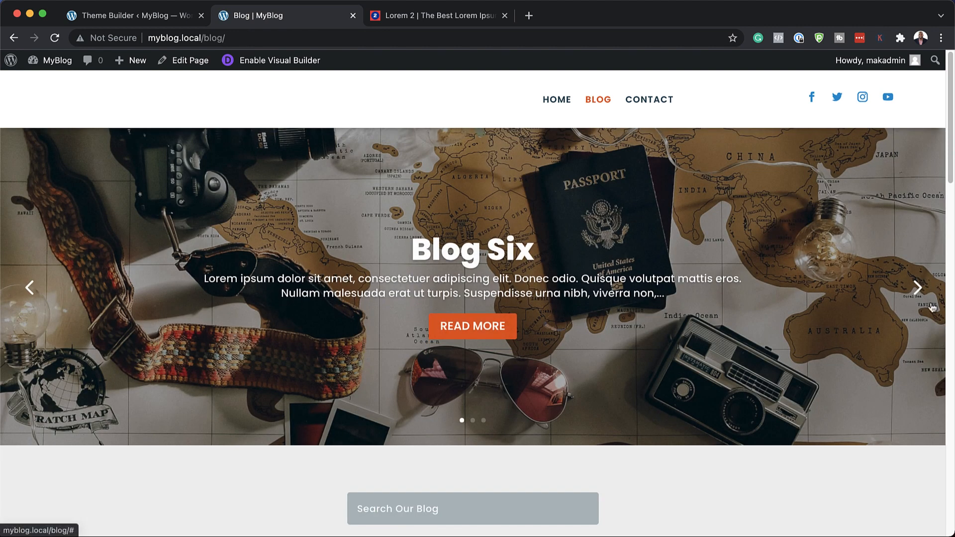
click(919, 288)
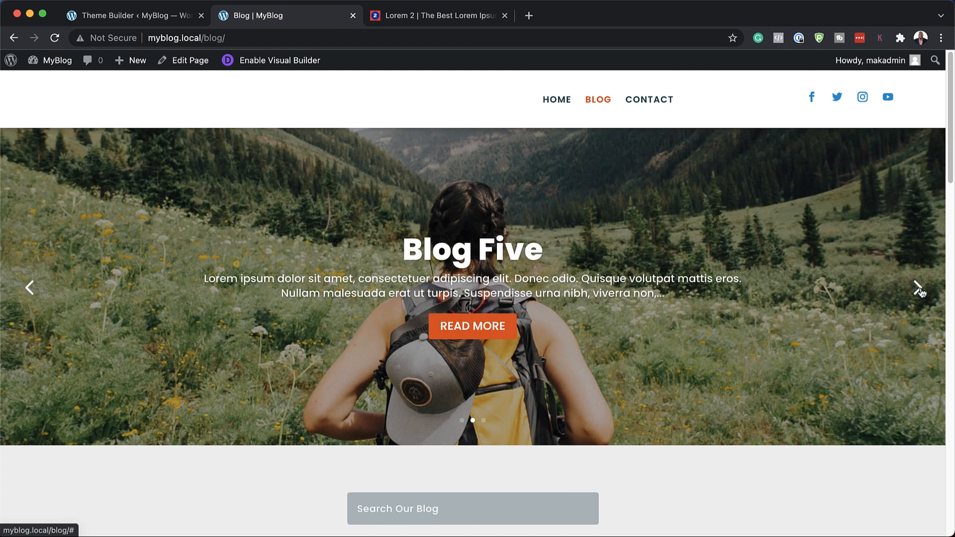
click(919, 288)
scroll(227, 431, down, 2)
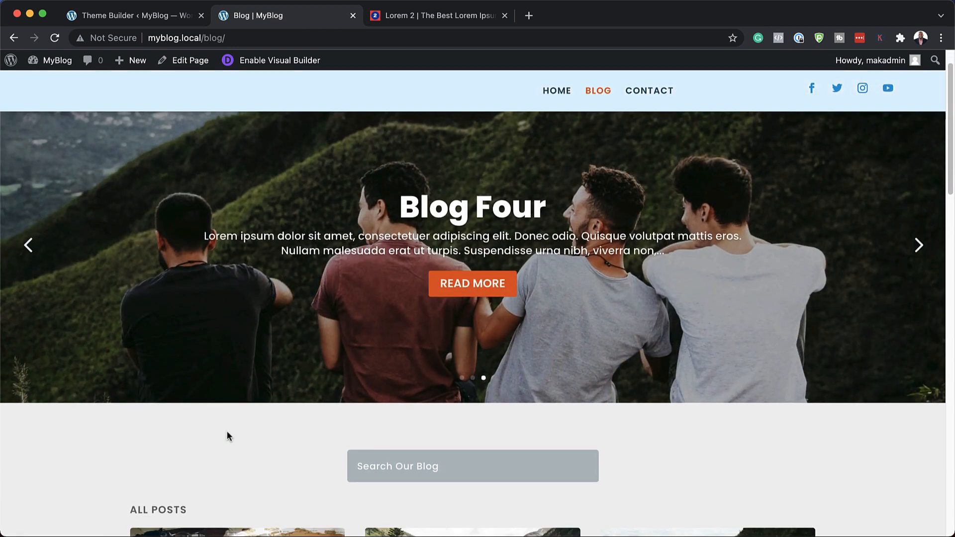
scroll(226, 431, down, 7)
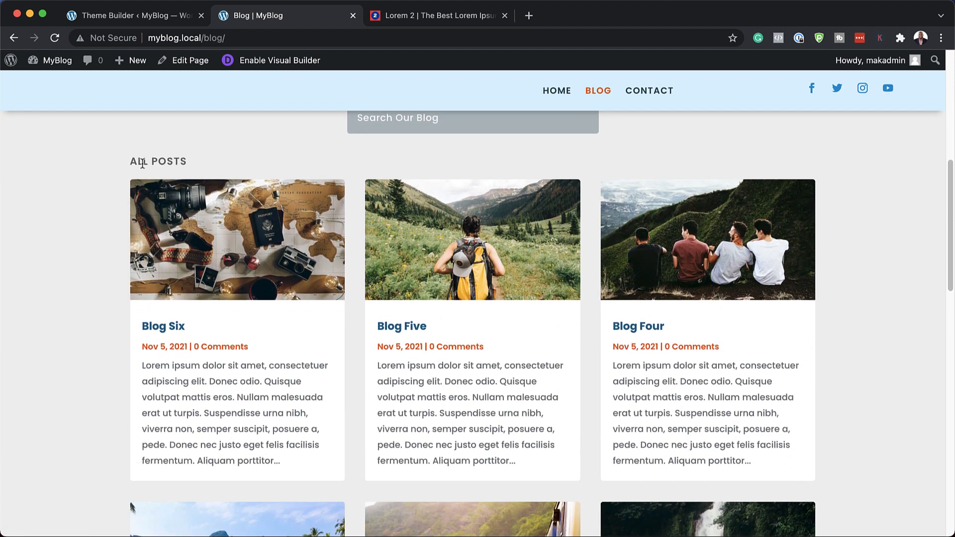
scroll(203, 385, down, 4)
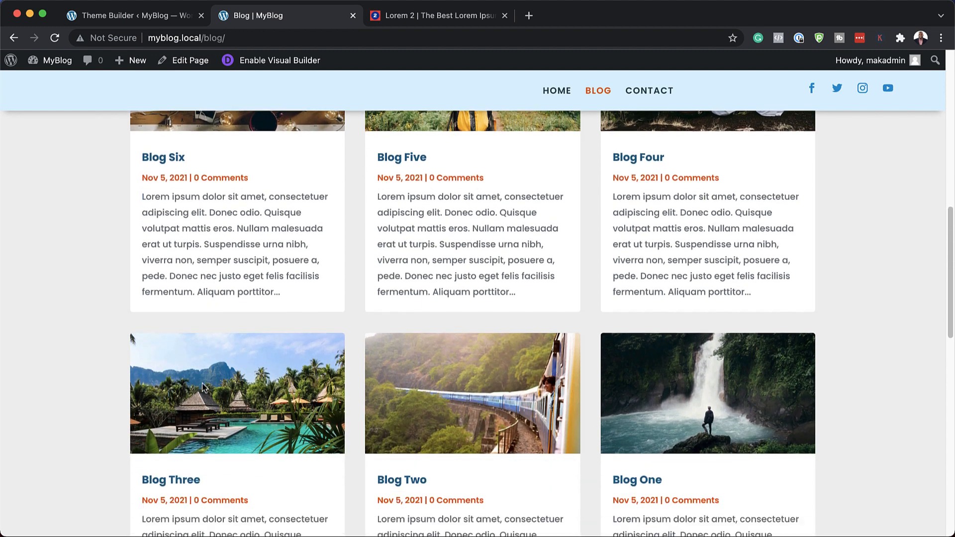
scroll(201, 386, down, 11)
scroll(202, 388, up, 5)
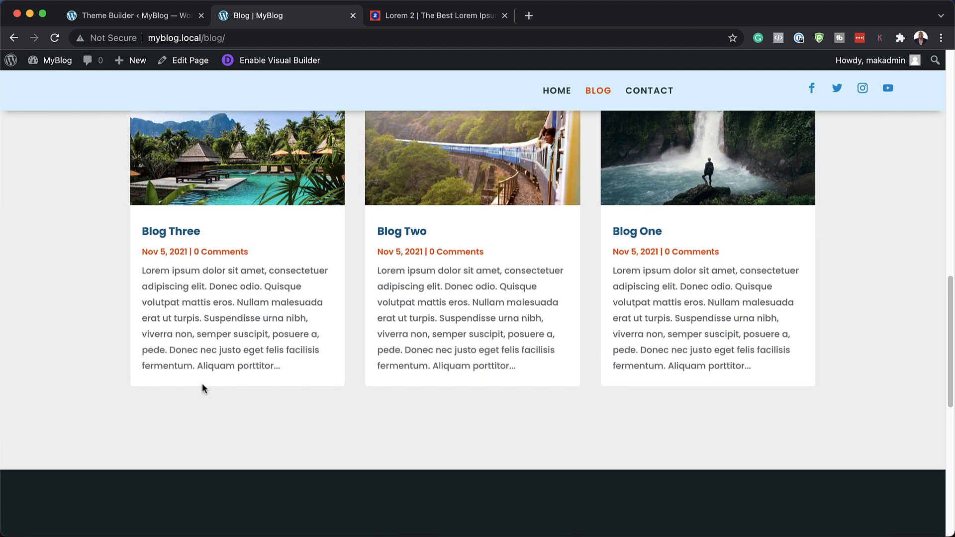
scroll(202, 388, up, 12)
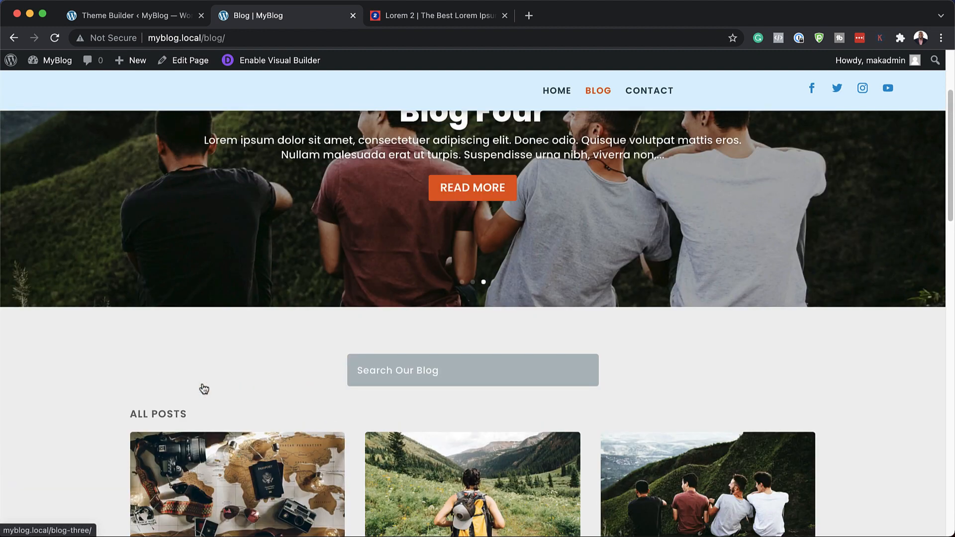
click(383, 372)
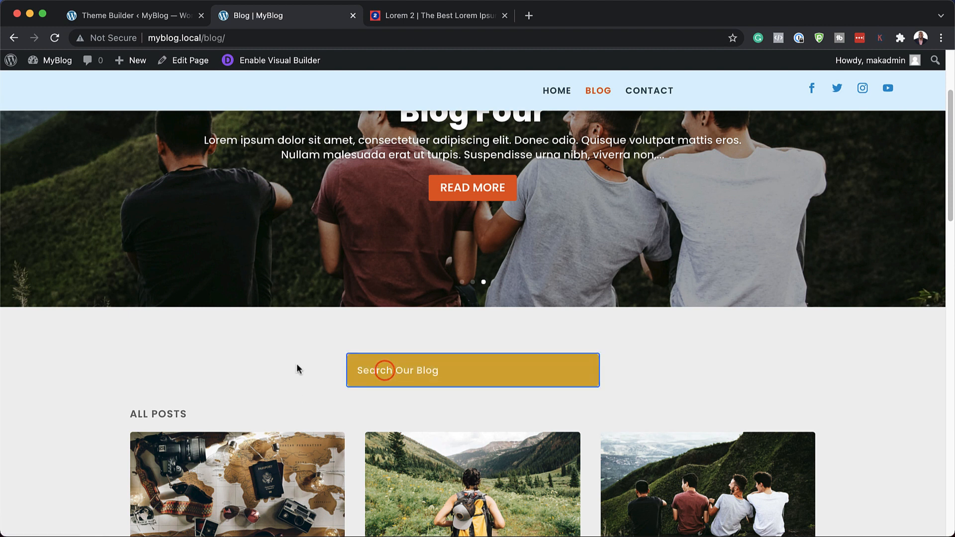
scroll(284, 382, up, 1)
scroll(284, 387, up, 3)
Step: Load the non-existent address myblog.local/blog/jsjs to check the 404 page design
click(251, 38)
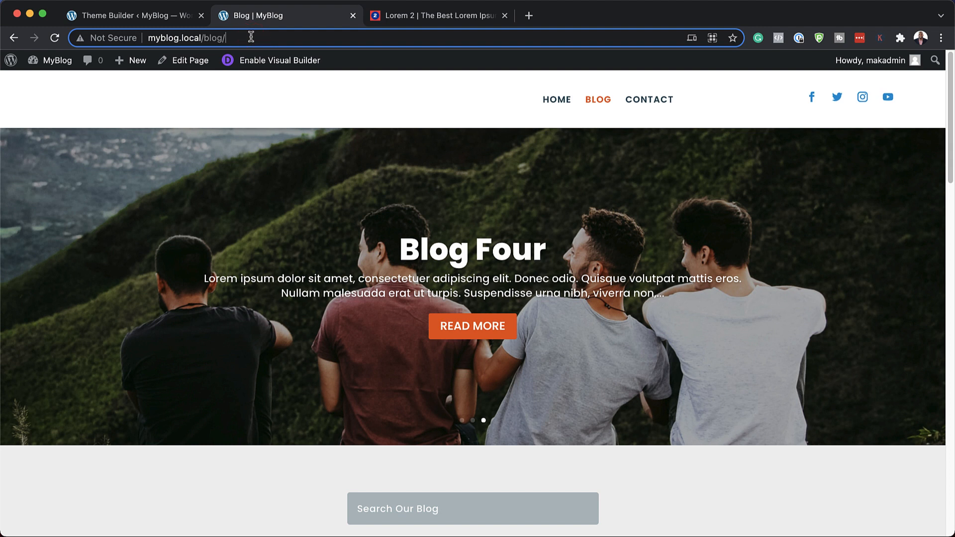
text(jsjs)
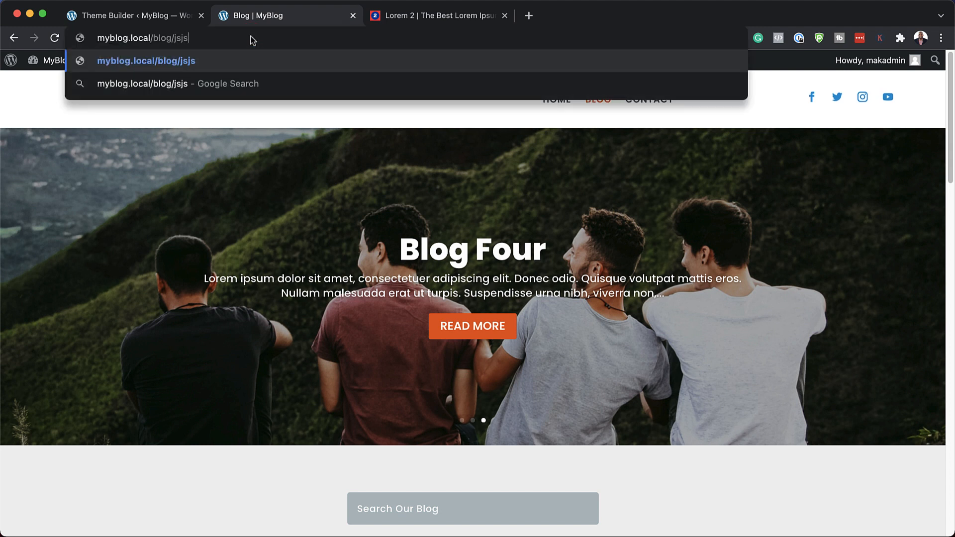
key(Return)
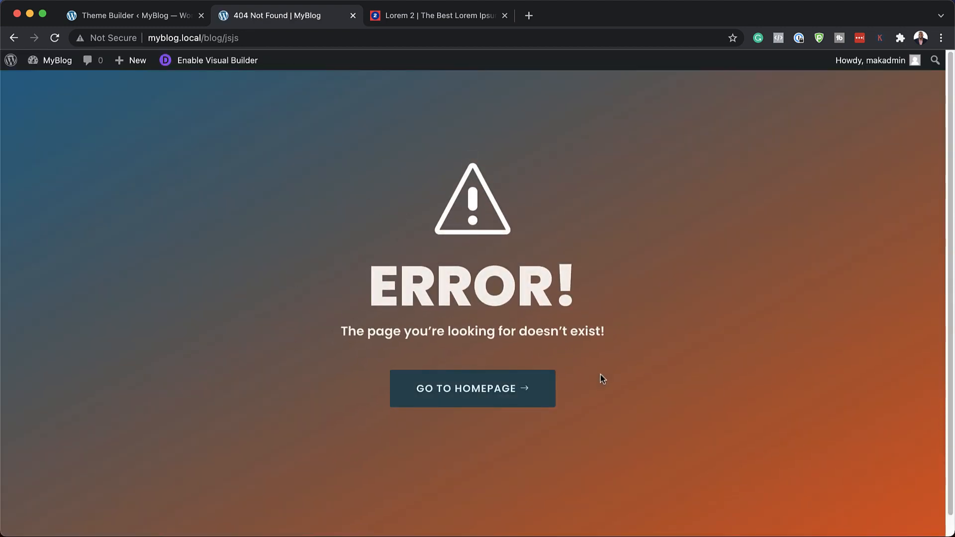
Step: Go to the homepage, start building it from scratch in the Visual Builder and insert a two-thirds, one-third row
click(488, 393)
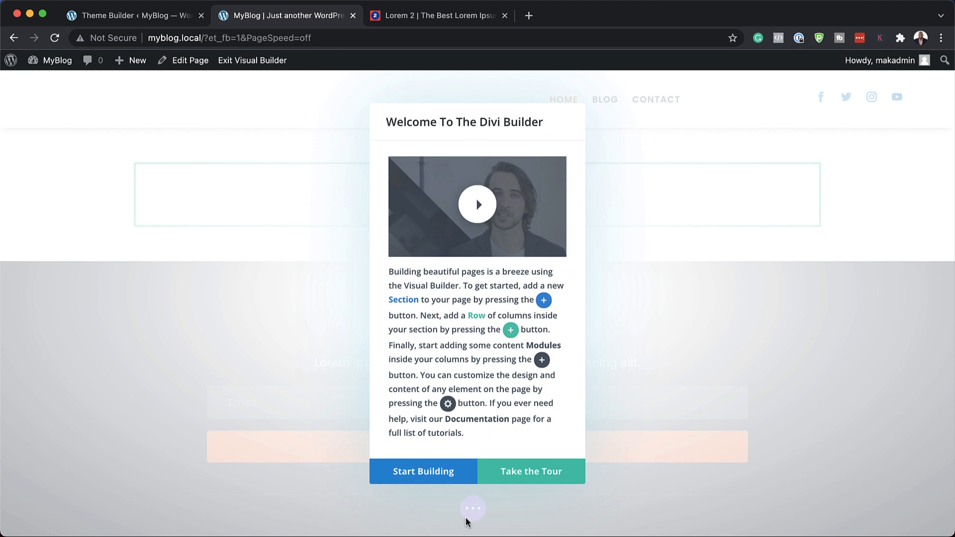
click(425, 471)
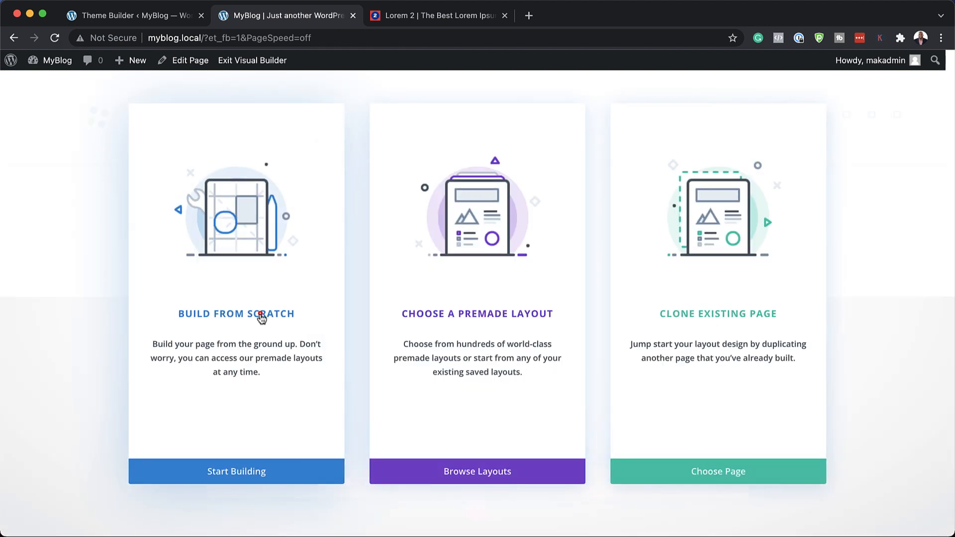
click(261, 315)
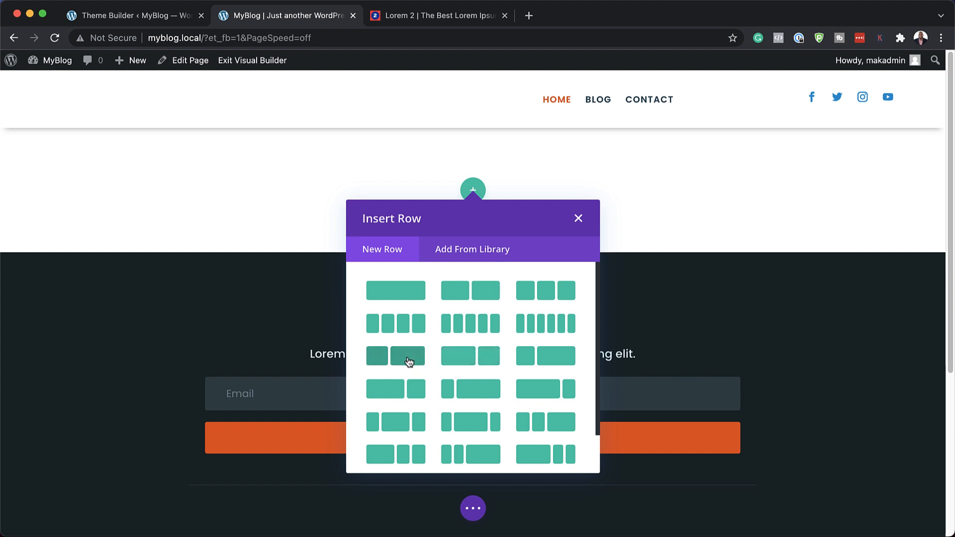
click(487, 356)
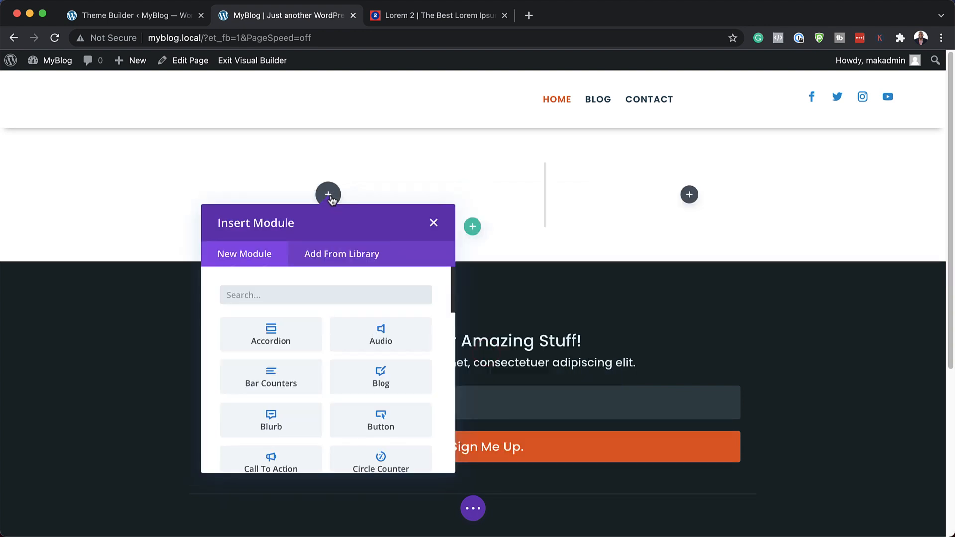
Step: Add a Text module to the row's wider column and dock its settings beside the page preview
text(text)
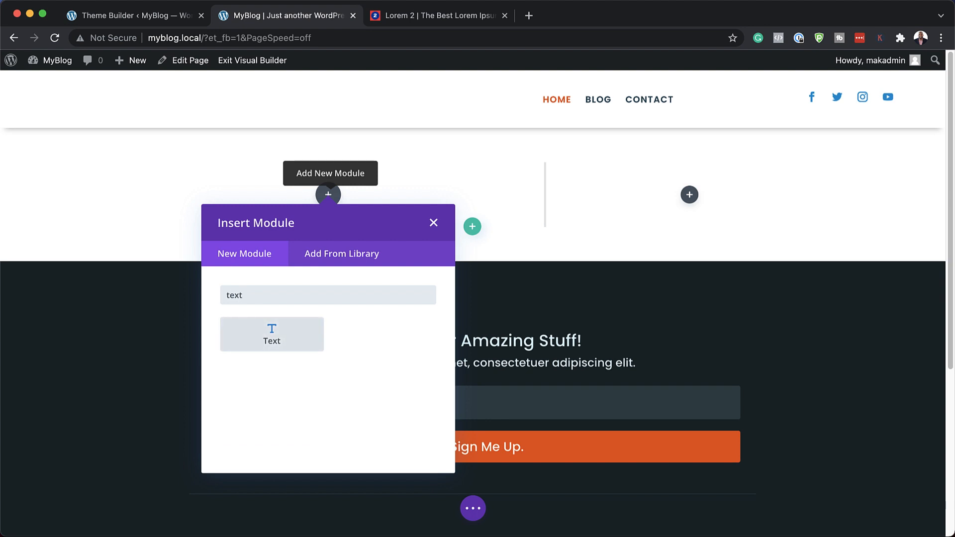
key(Return)
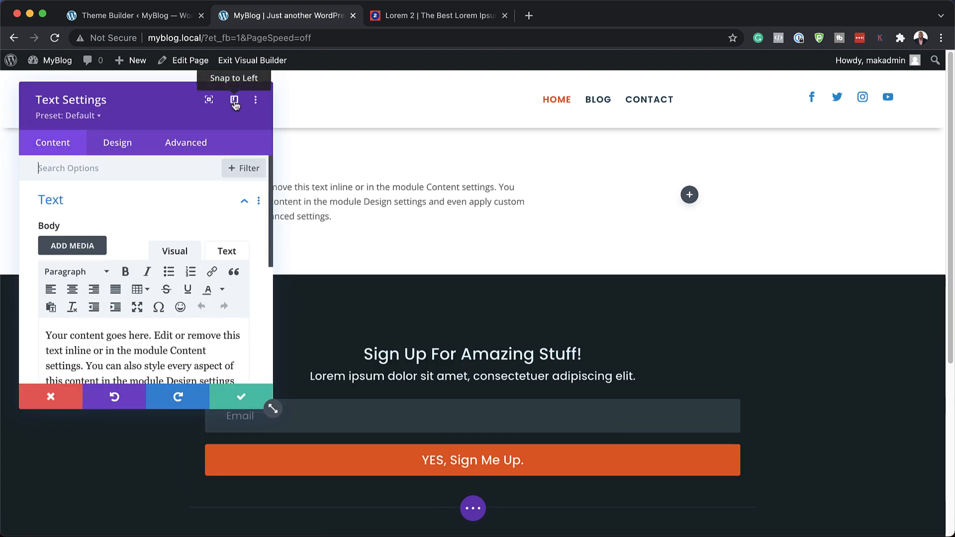
click(234, 101)
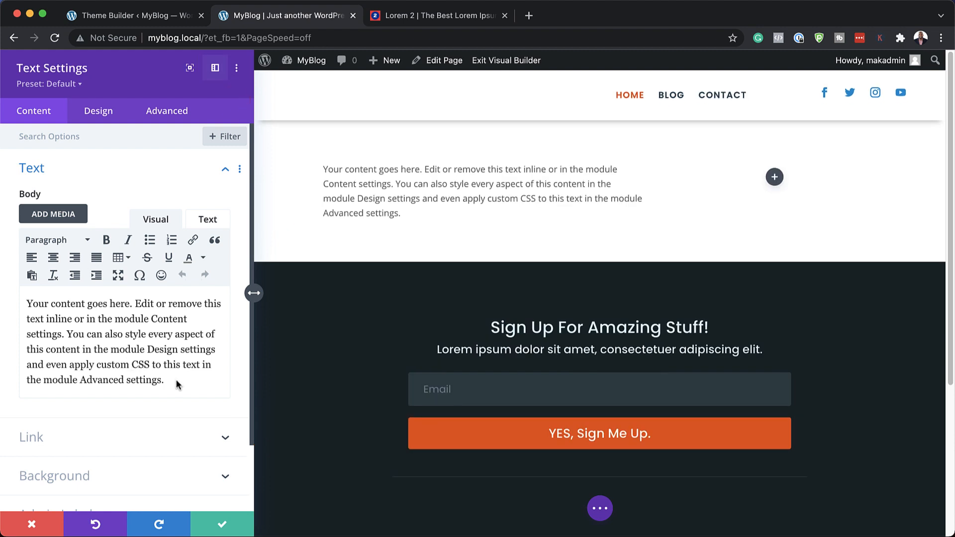
Step: Replace the Text module's placeholder body with a one-line greeting that introduces the blogger by name and welcomes visitors to the travel blog
click(173, 381)
drag(170, 382, 31, 285)
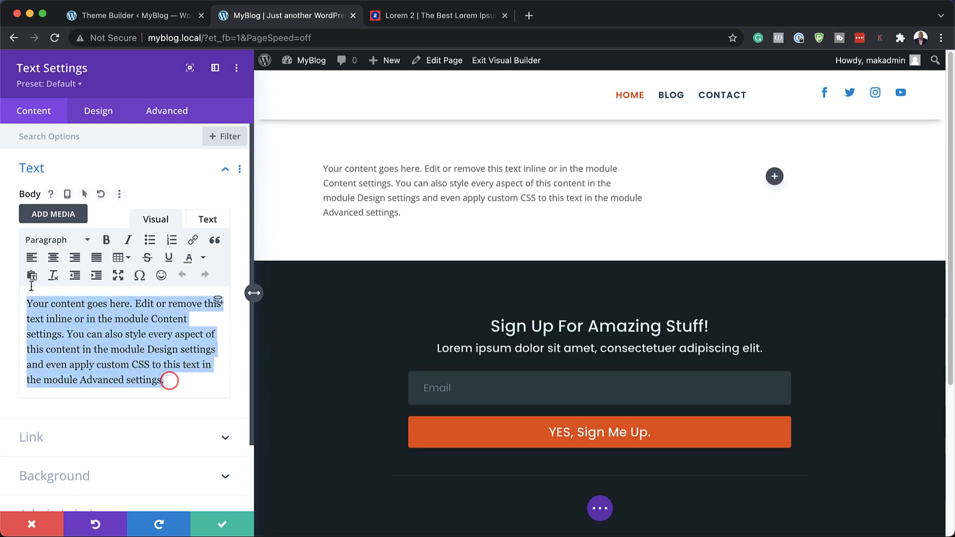
text(Hi! My Name Is Mak, Welcome to my Travel Blog.)
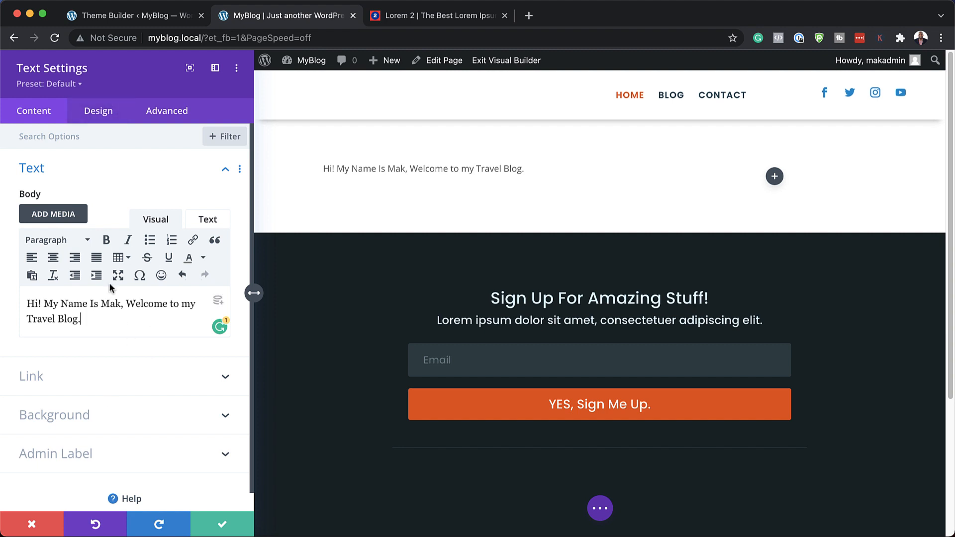
Step: Set the Text module's font to Poppins with a Bold weight
click(101, 117)
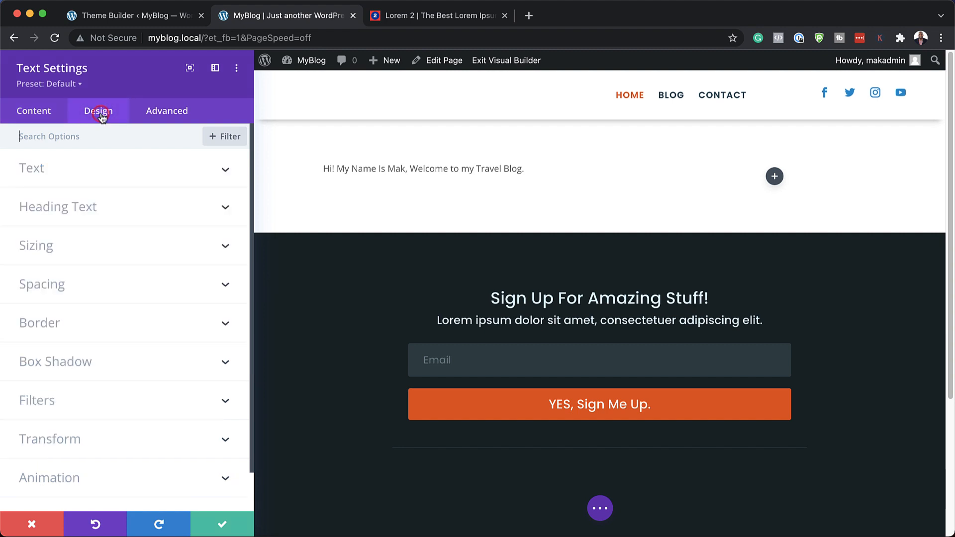
click(52, 173)
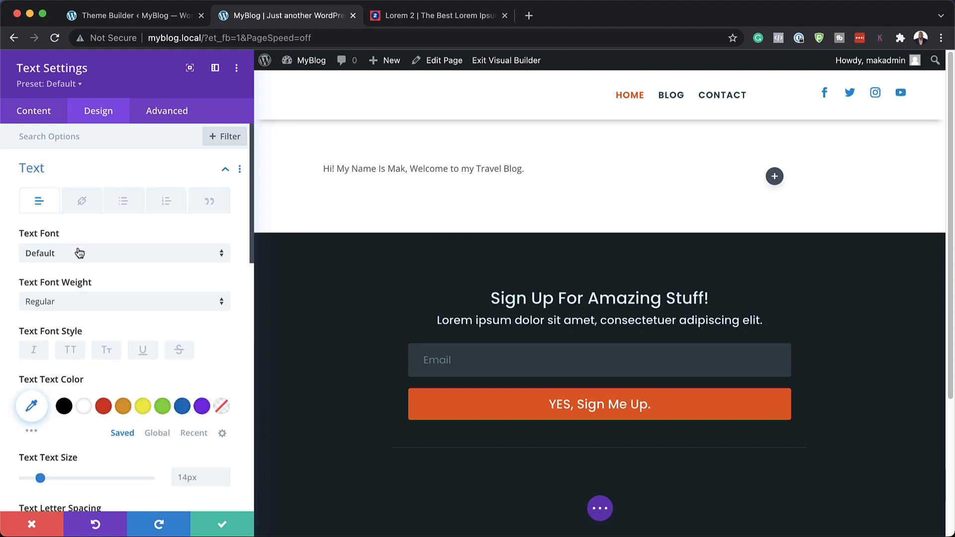
click(77, 254)
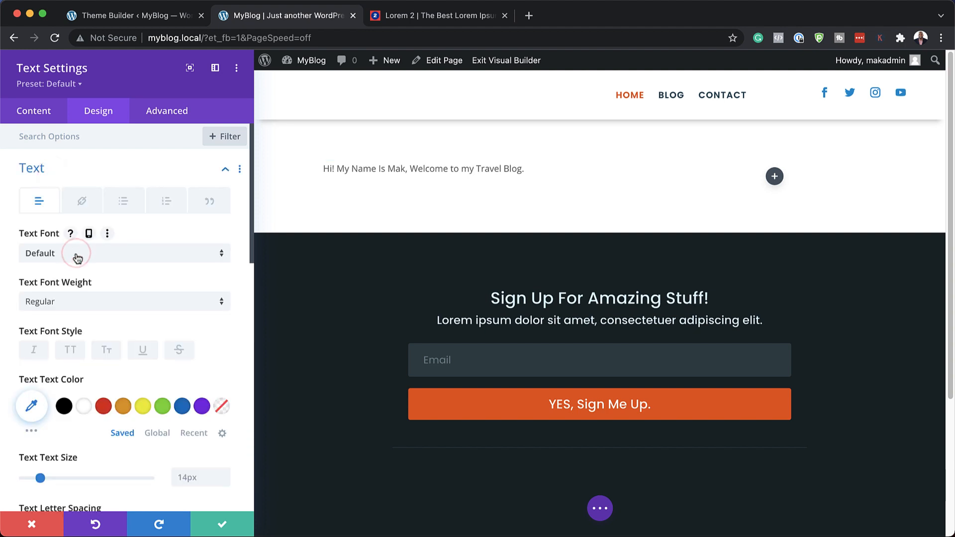
text(popp)
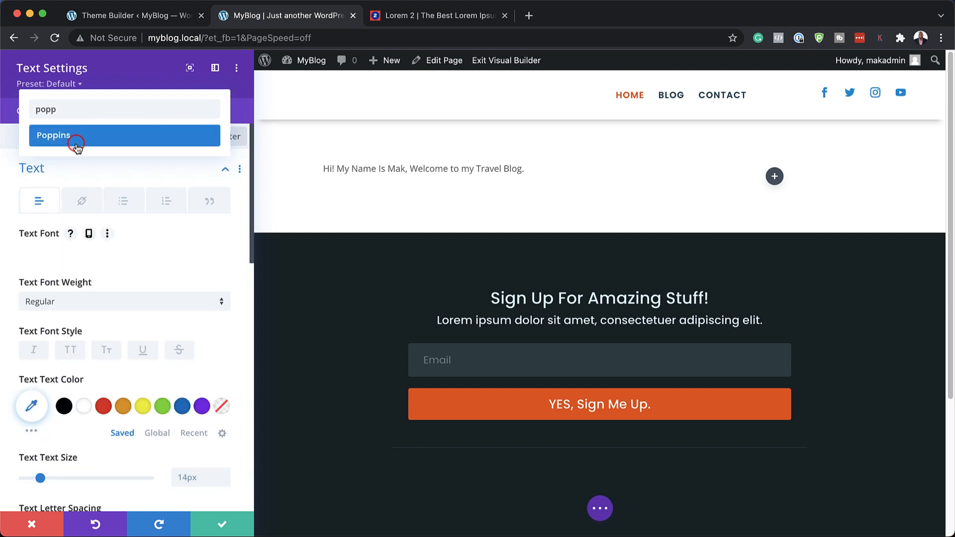
click(77, 145)
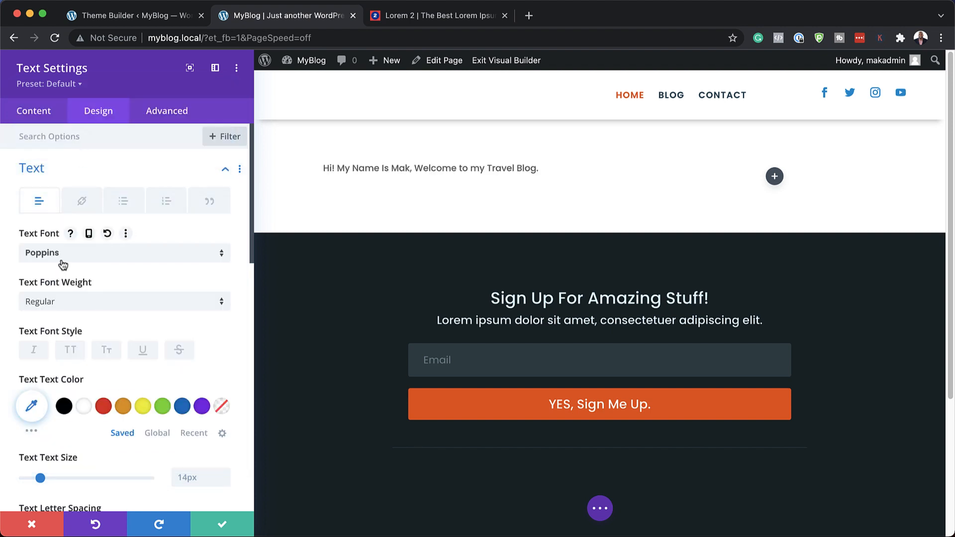
click(61, 301)
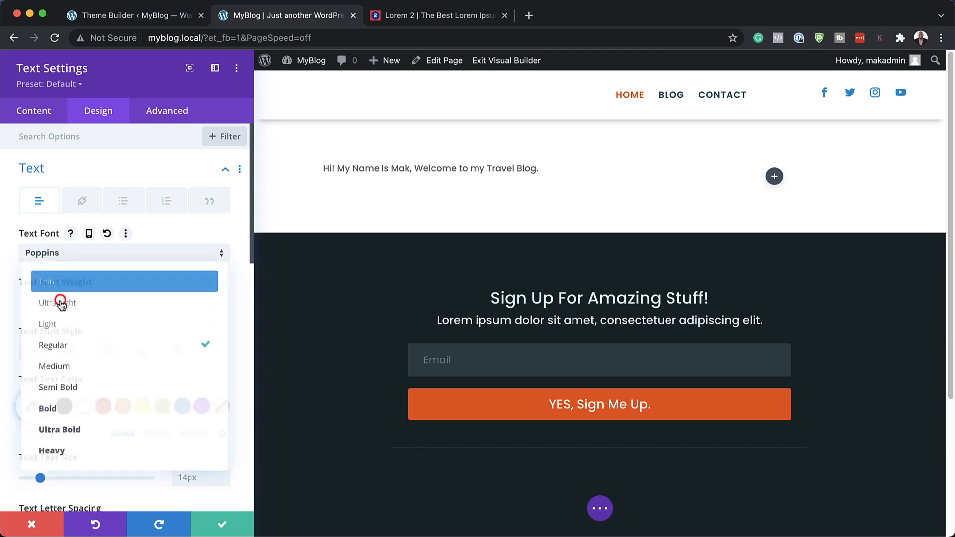
click(76, 409)
Step: Increase the greeting's text size to 60px
scroll(44, 427, down, 3)
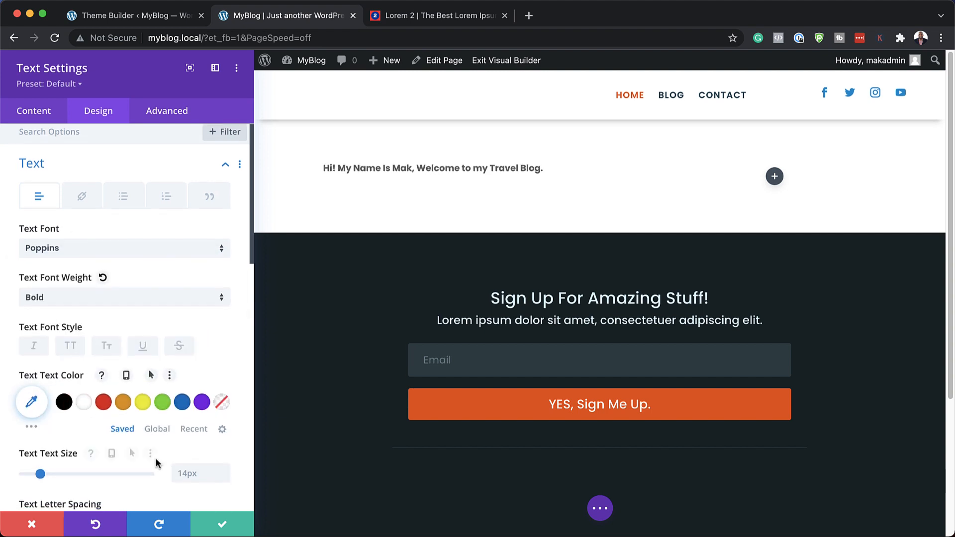
drag(37, 409, 99, 407)
scroll(169, 436, down, 5)
scroll(169, 436, down, 1)
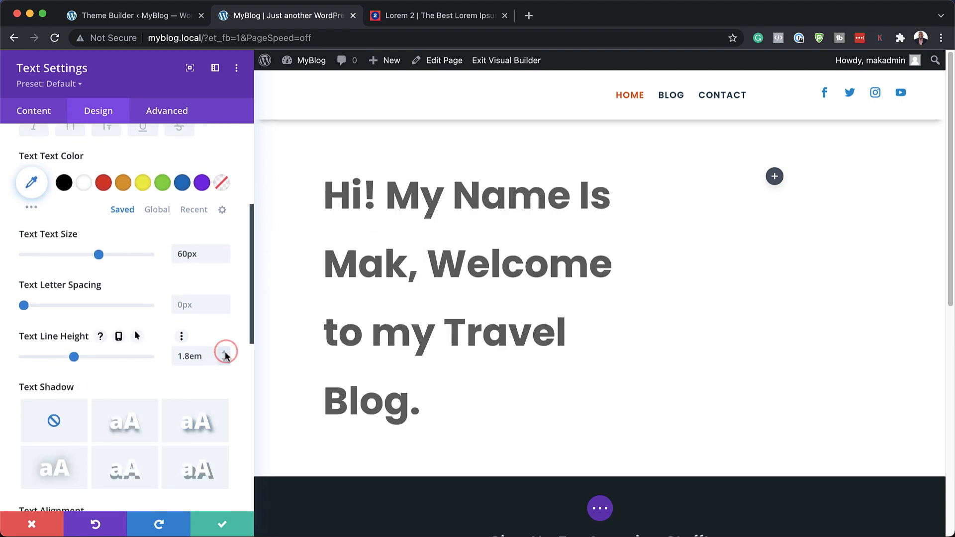
Step: Set the greeting text's line height to 1.2em and save the Text module
drag(226, 357, 227, 357)
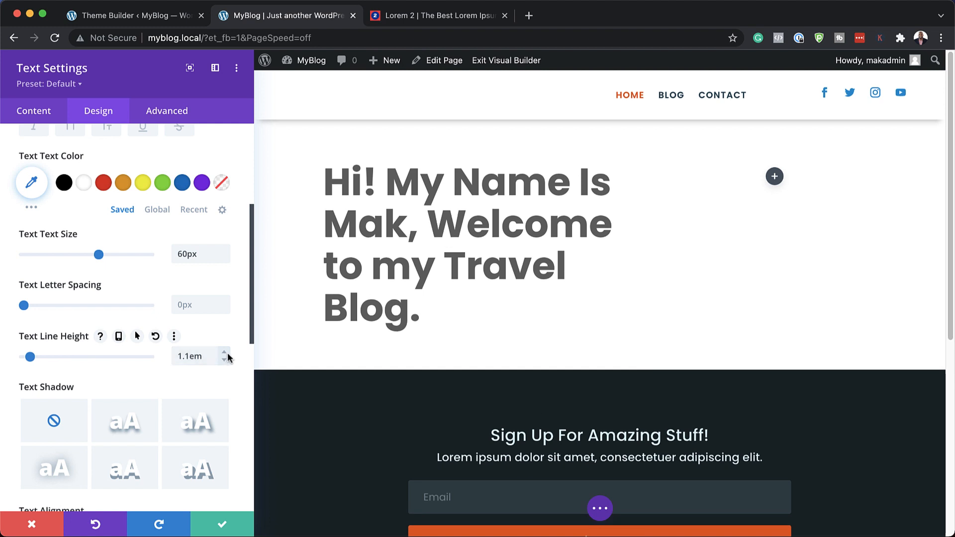
click(225, 353)
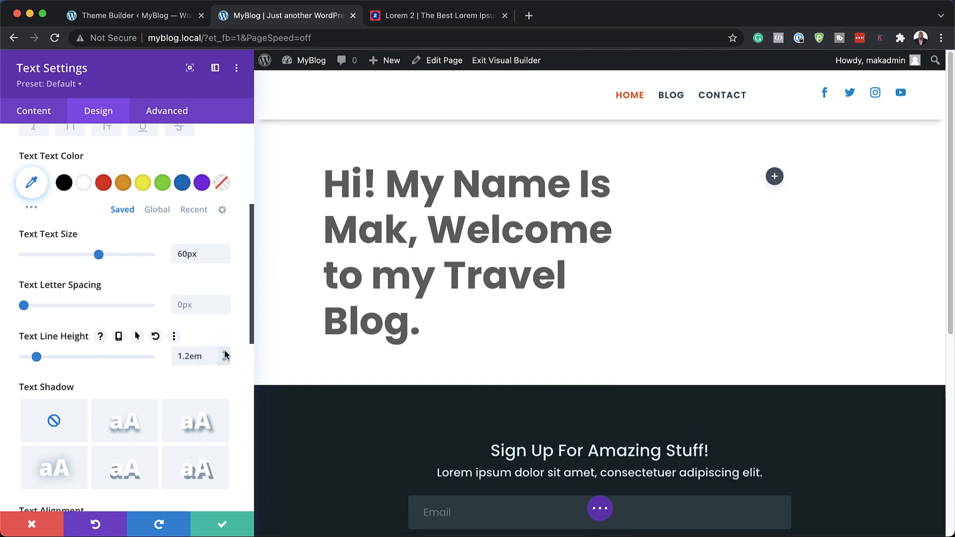
click(223, 529)
click(222, 525)
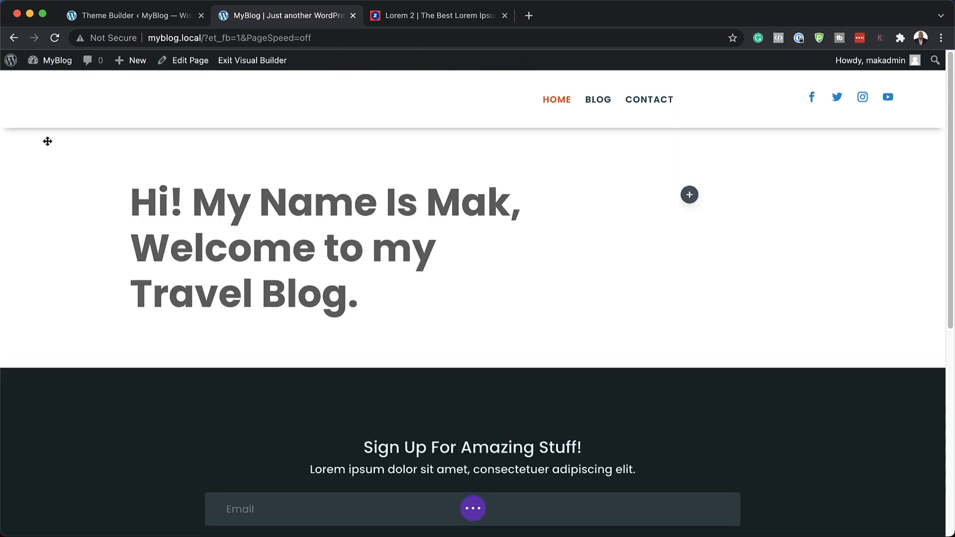
Step: Set Hero-2.jpg from the media library as the background image of the section containing the greeting
mouse_move(61, 235)
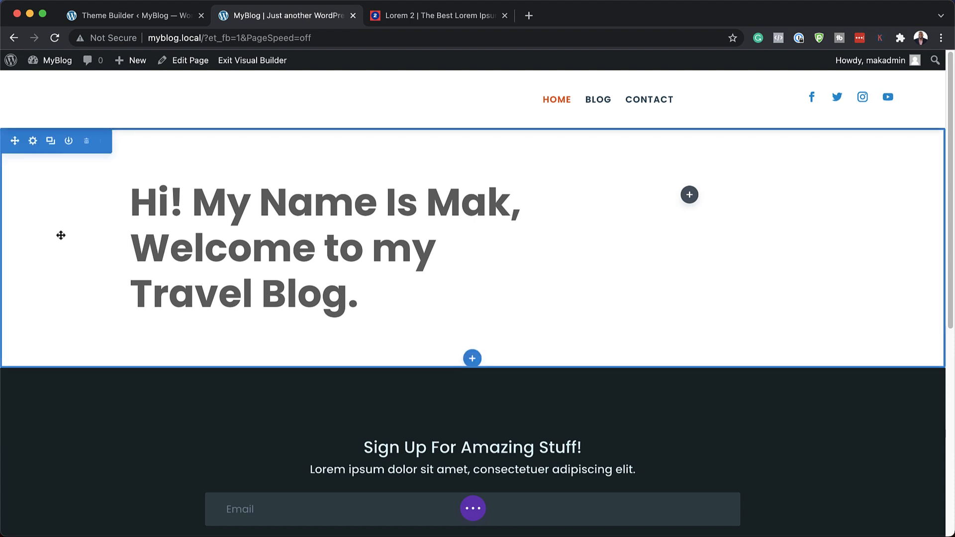
click(34, 141)
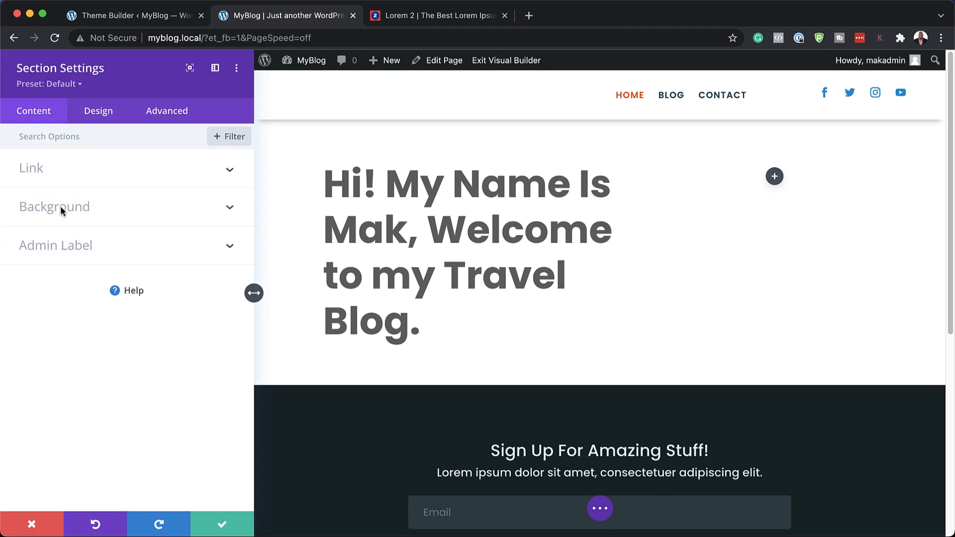
click(61, 205)
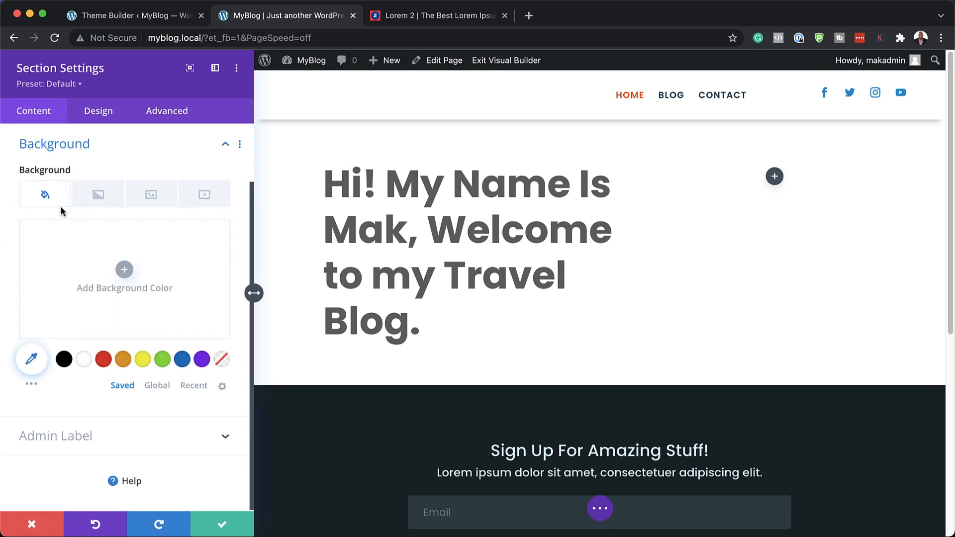
click(152, 198)
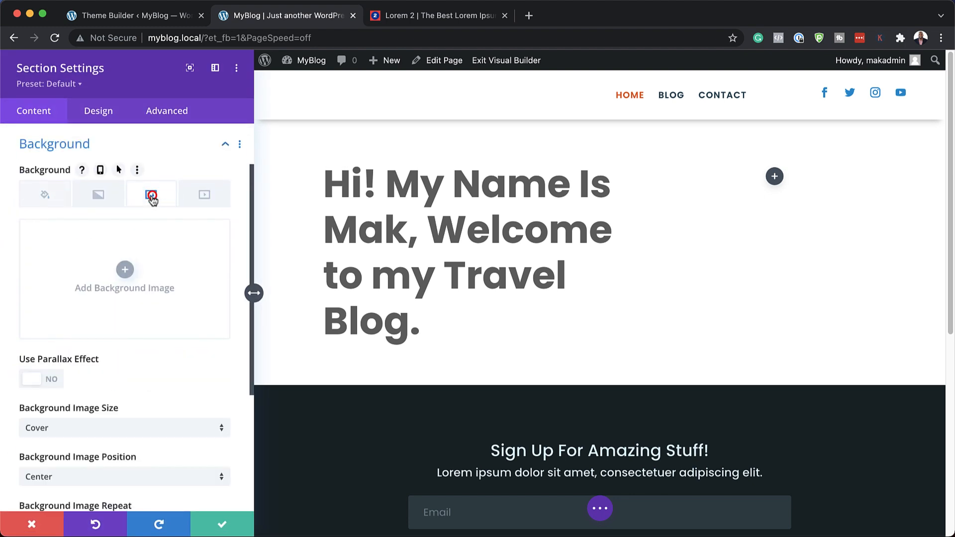
click(124, 269)
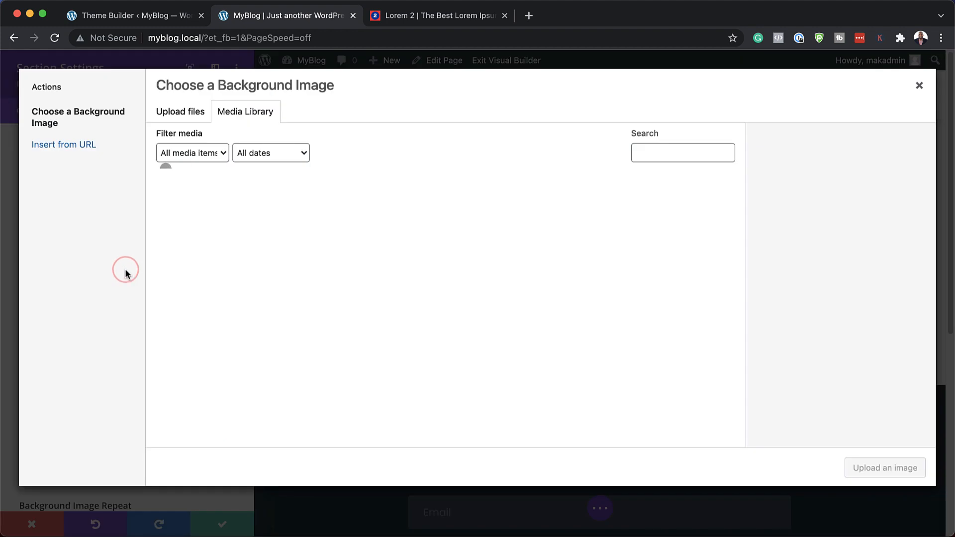
click(213, 225)
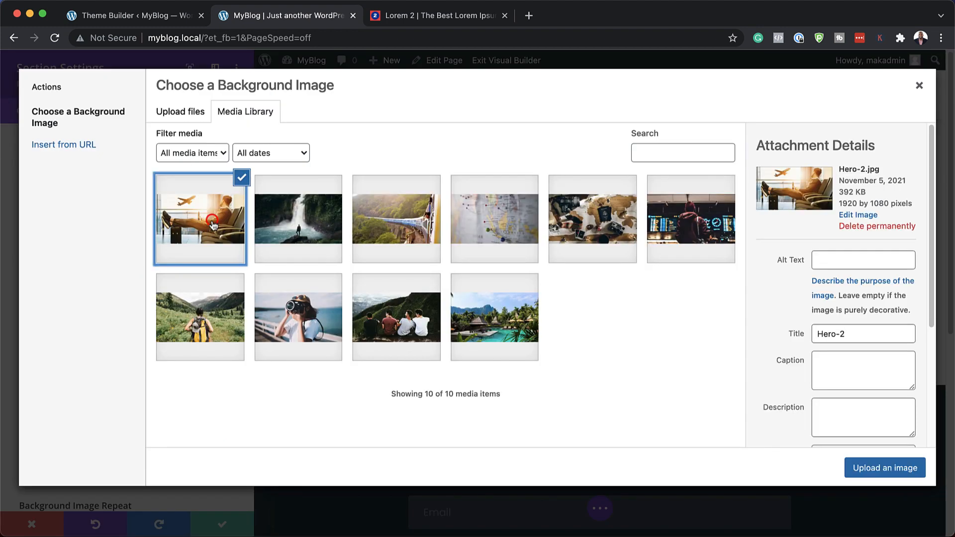
click(886, 472)
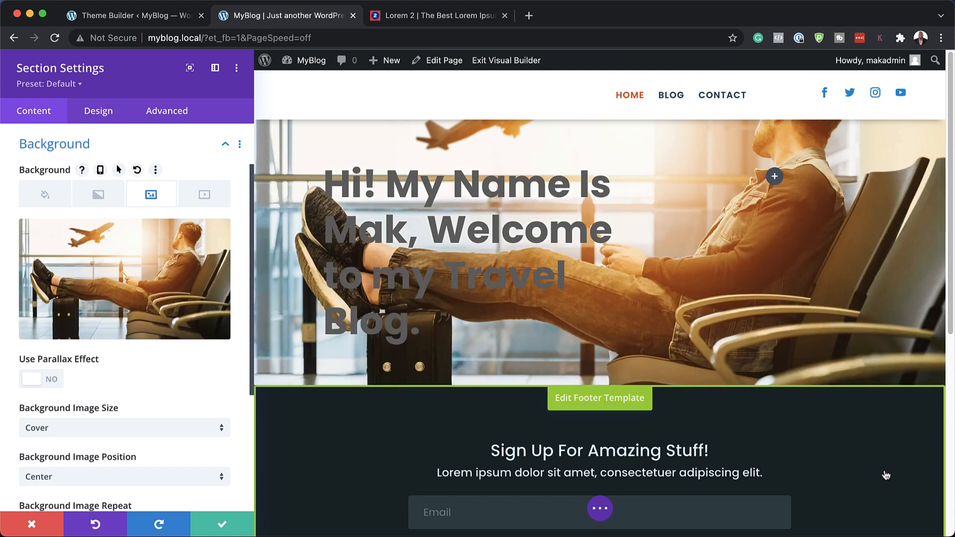
Step: Give the hero section linked top and bottom padding of 10%, save it, and enlarge that padding slightly directly on the page
click(96, 115)
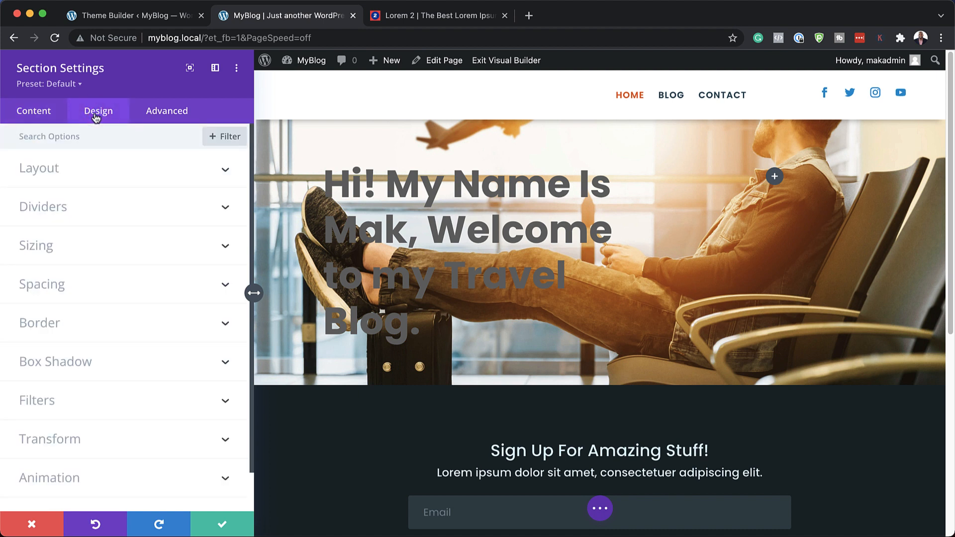
click(61, 286)
click(38, 256)
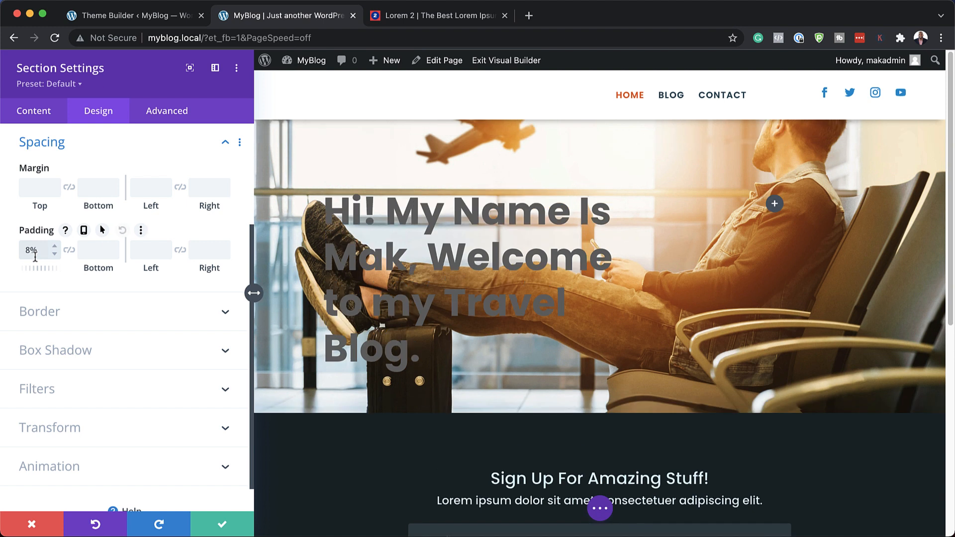
text(8%)
click(69, 250)
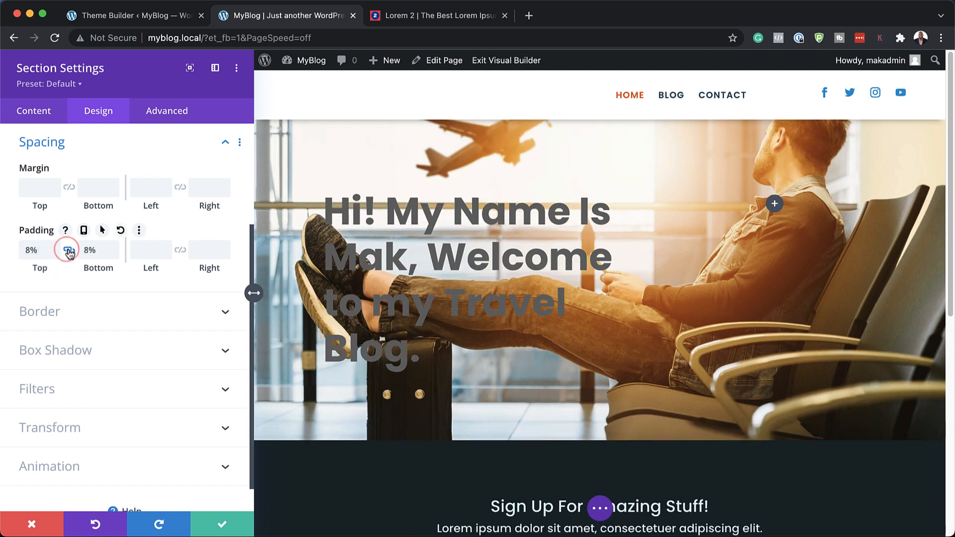
click(113, 246)
click(114, 246)
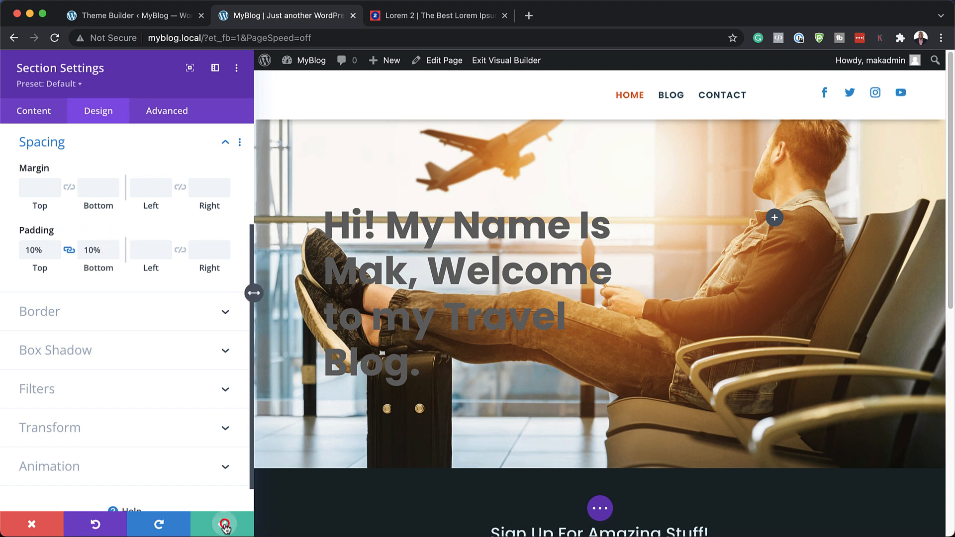
click(223, 526)
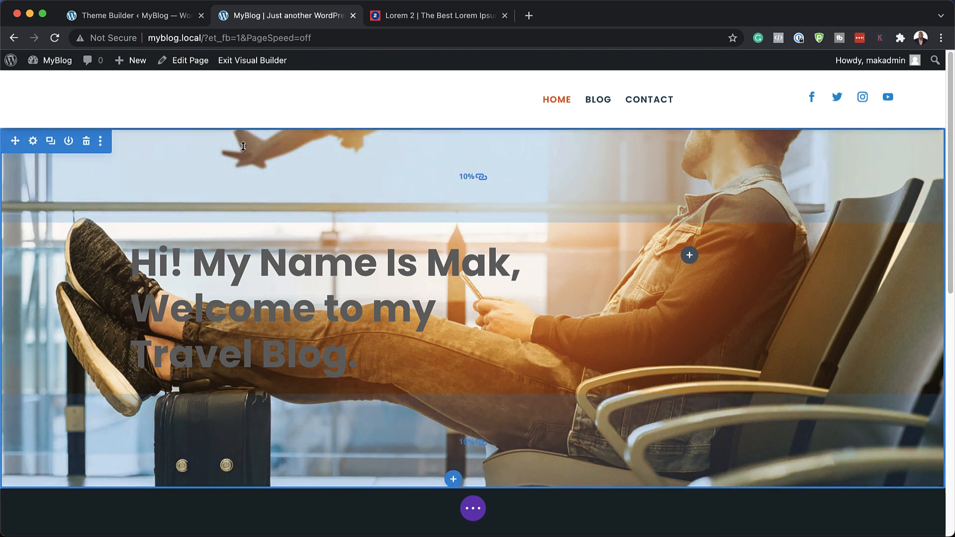
drag(242, 153, 246, 179)
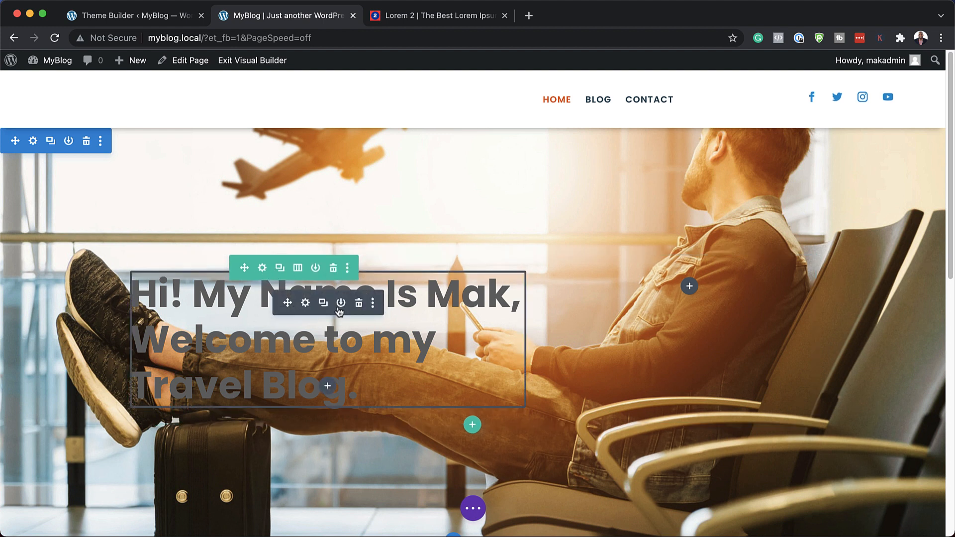
Step: Change the greeting's text color to white (#ffffff) and save the Text module
click(308, 303)
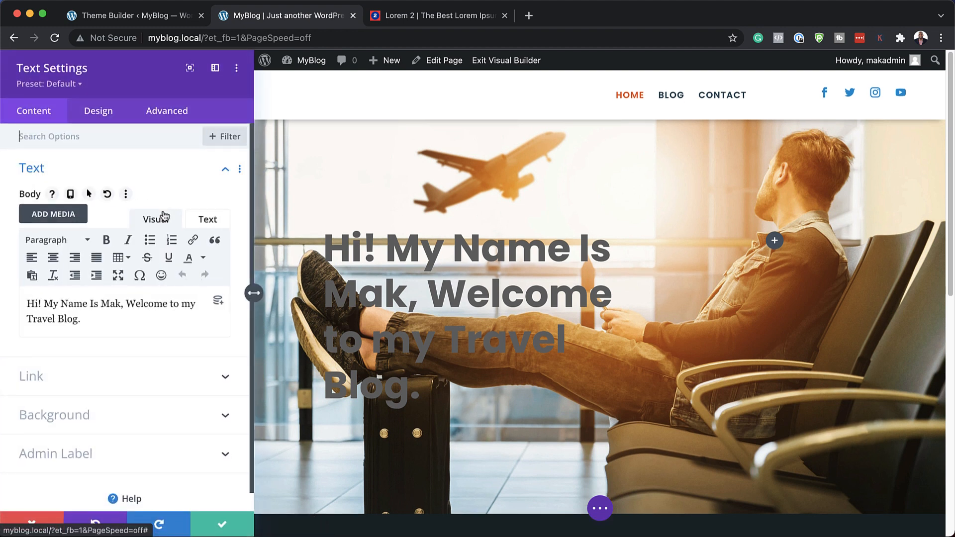
click(107, 118)
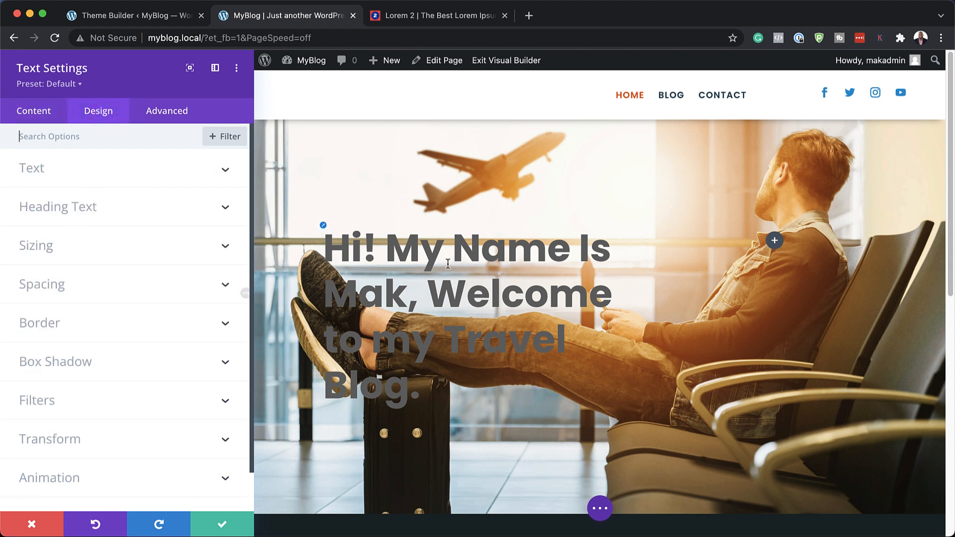
click(325, 230)
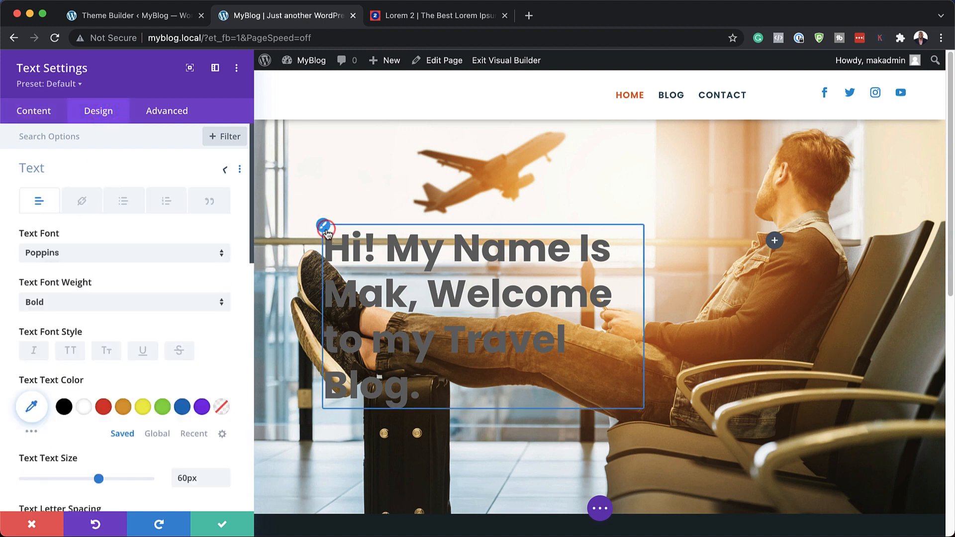
click(84, 408)
click(219, 523)
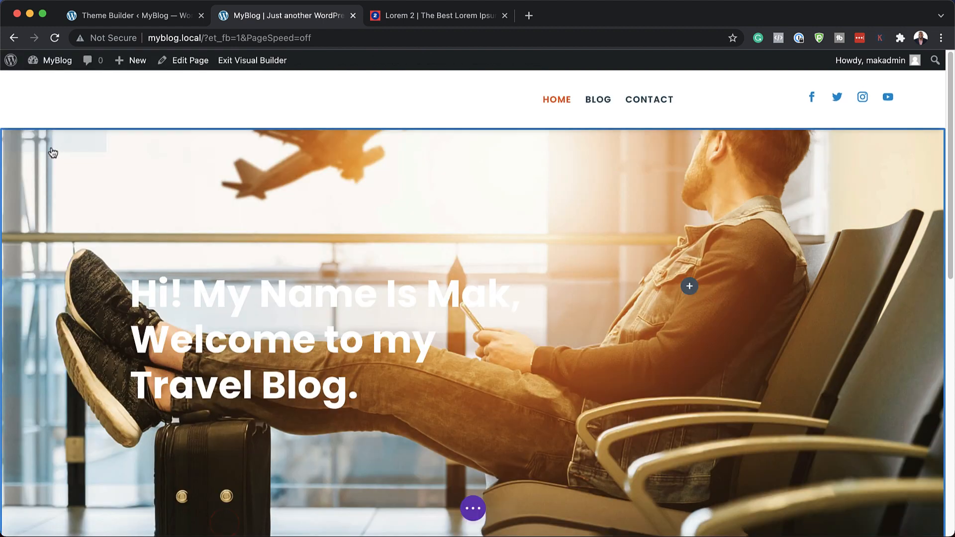
Step: Give the hero section a black background color behind its image
mouse_move(60, 146)
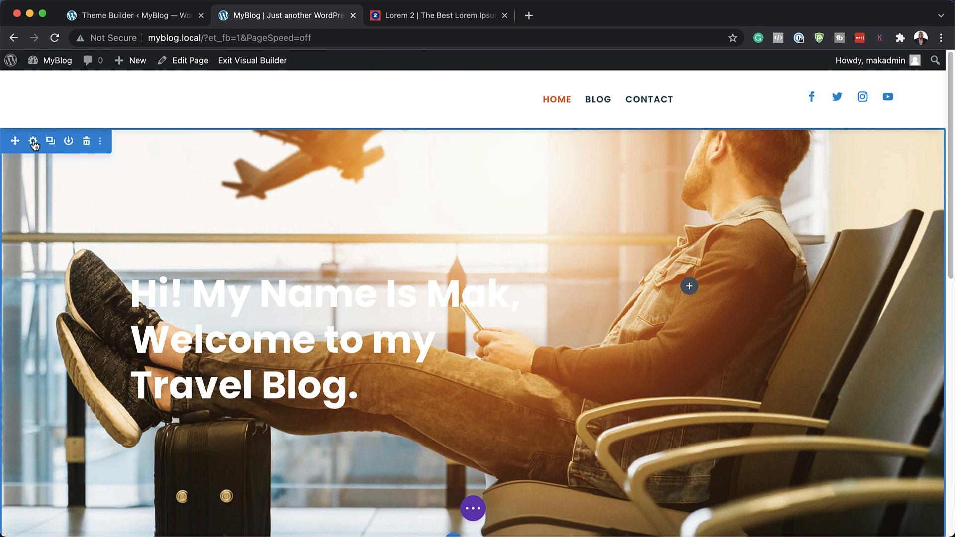
click(34, 141)
click(46, 207)
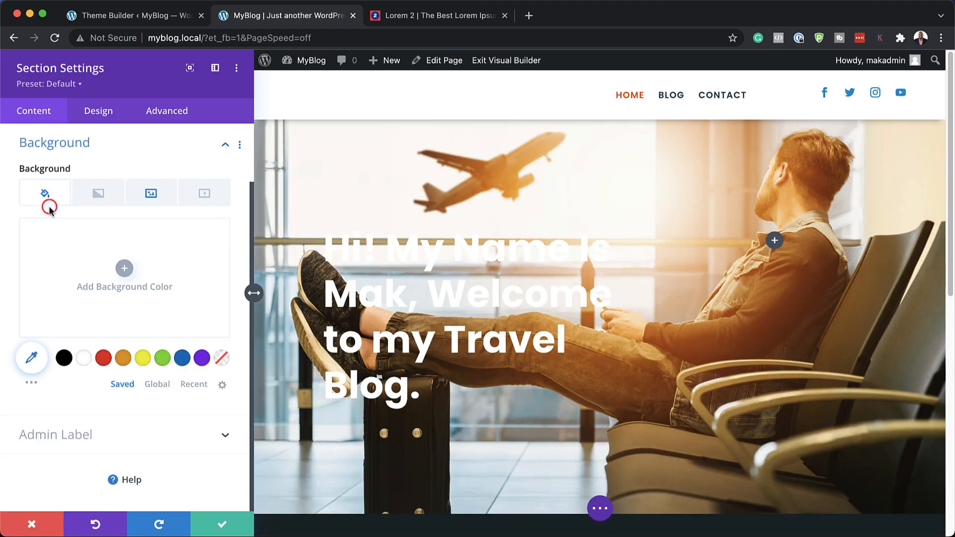
click(63, 359)
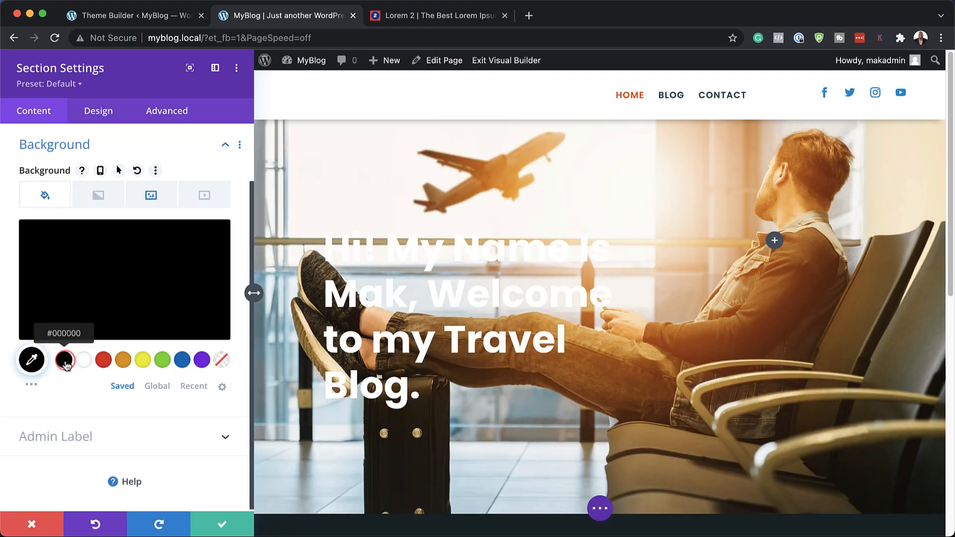
Step: Set the blend mode of the hero section's background image to Multiply
click(150, 197)
scroll(124, 381, down, 1)
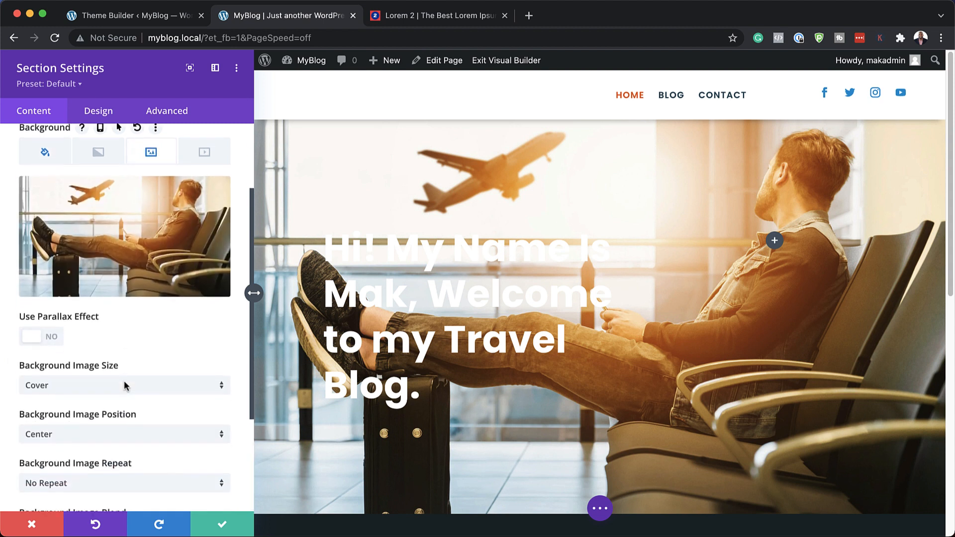
scroll(124, 380, down, 4)
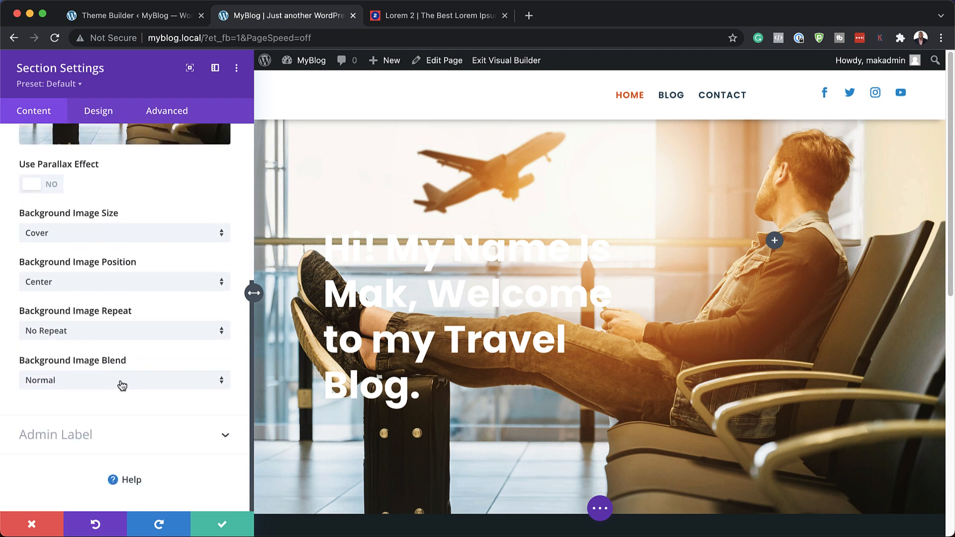
click(96, 383)
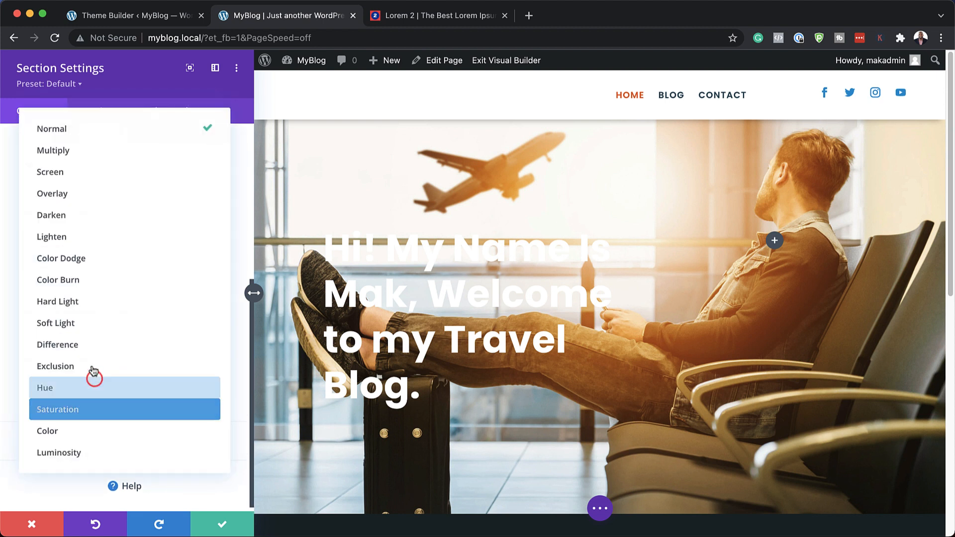
click(100, 149)
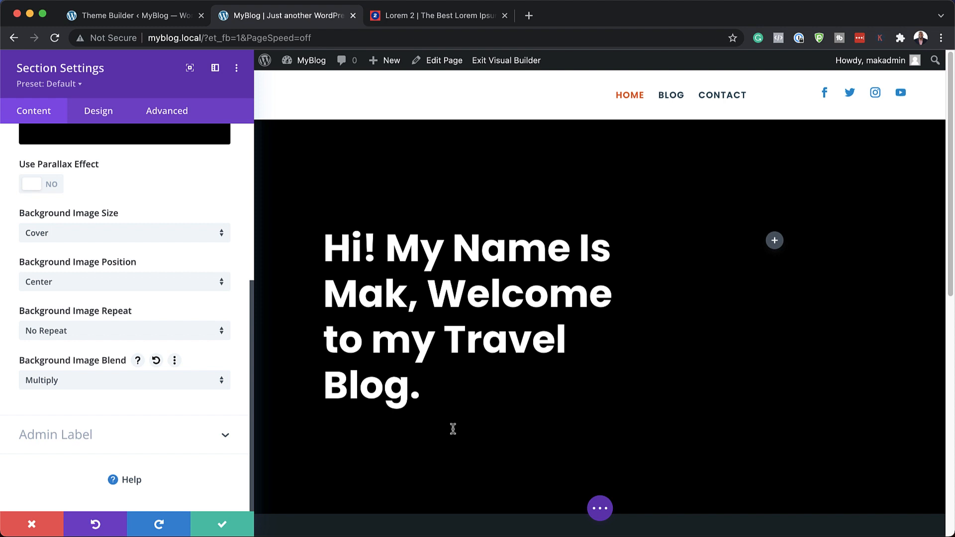
Step: Lower the black background color's opacity to rgba(0,0,0,0.72) and save the hero section's settings
scroll(145, 277, up, 7)
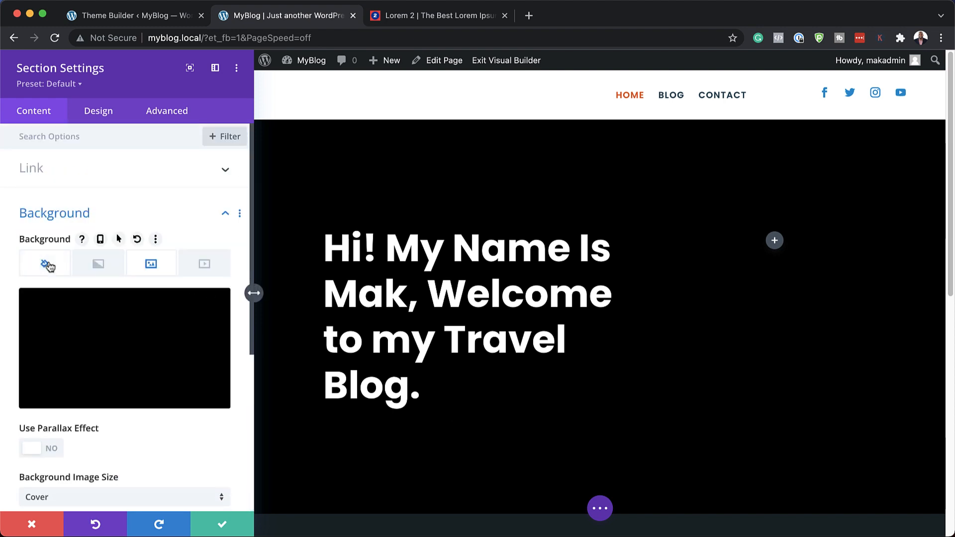
click(52, 268)
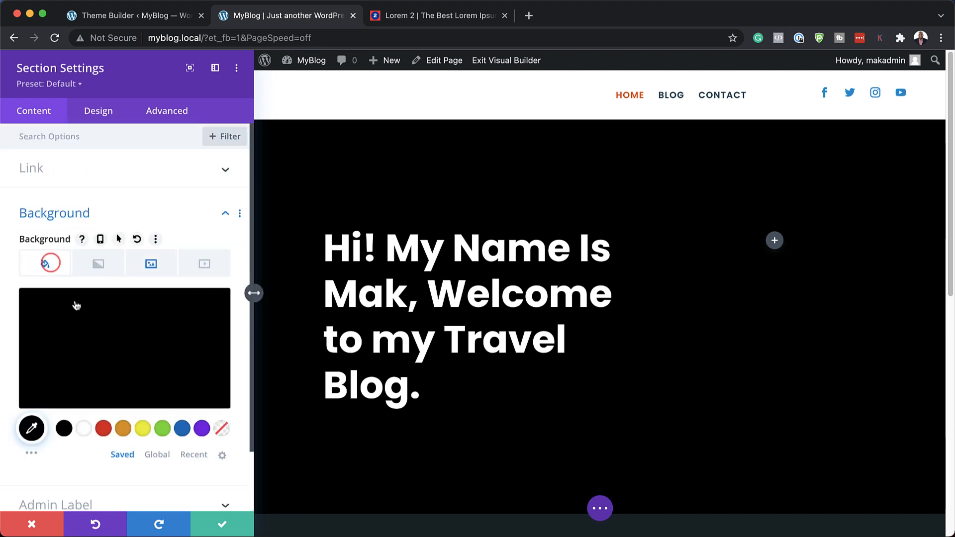
click(102, 344)
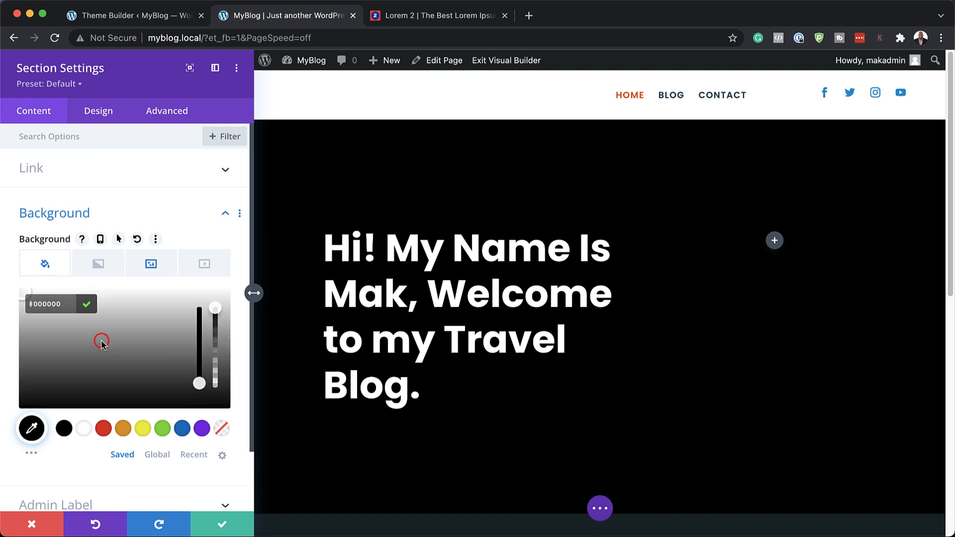
drag(213, 309, 216, 346)
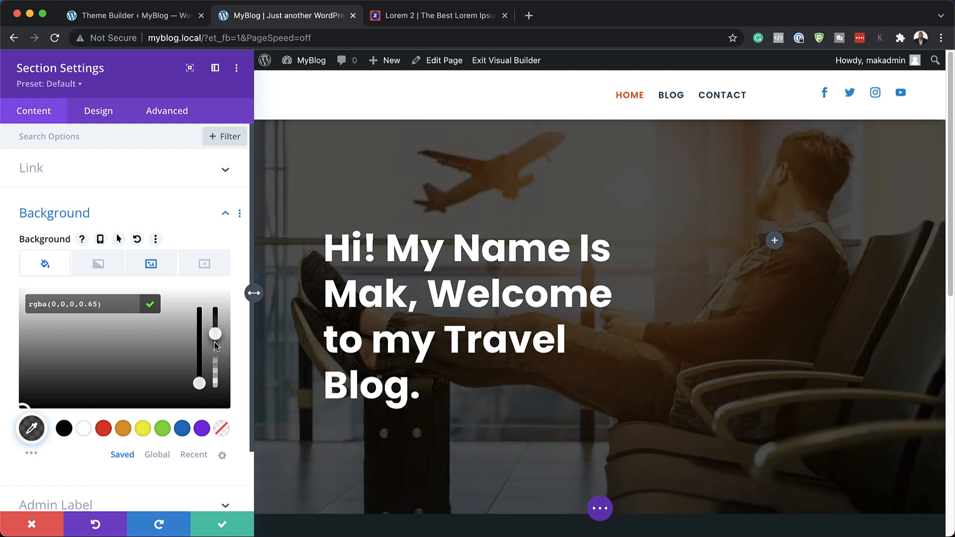
scroll(215, 344, down, 3)
drag(215, 272, 215, 264)
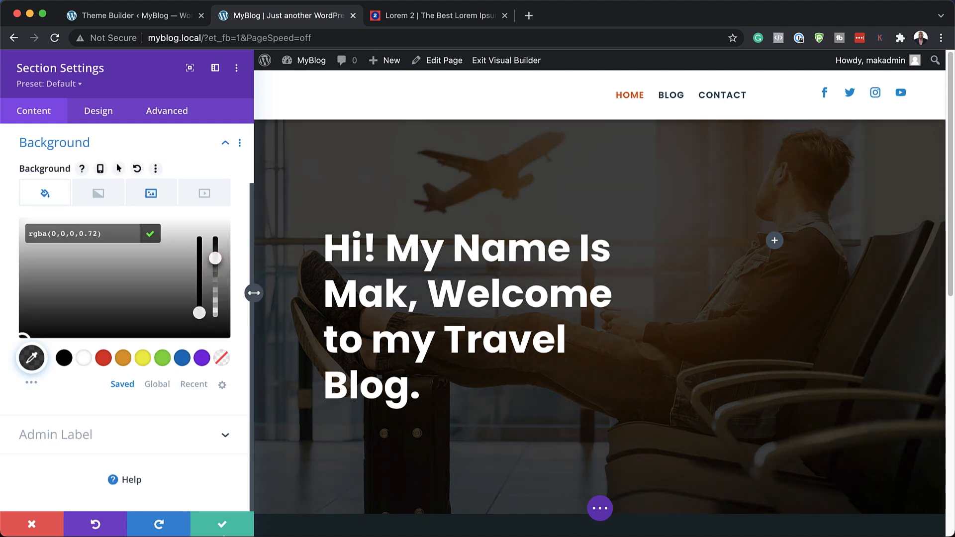
click(228, 526)
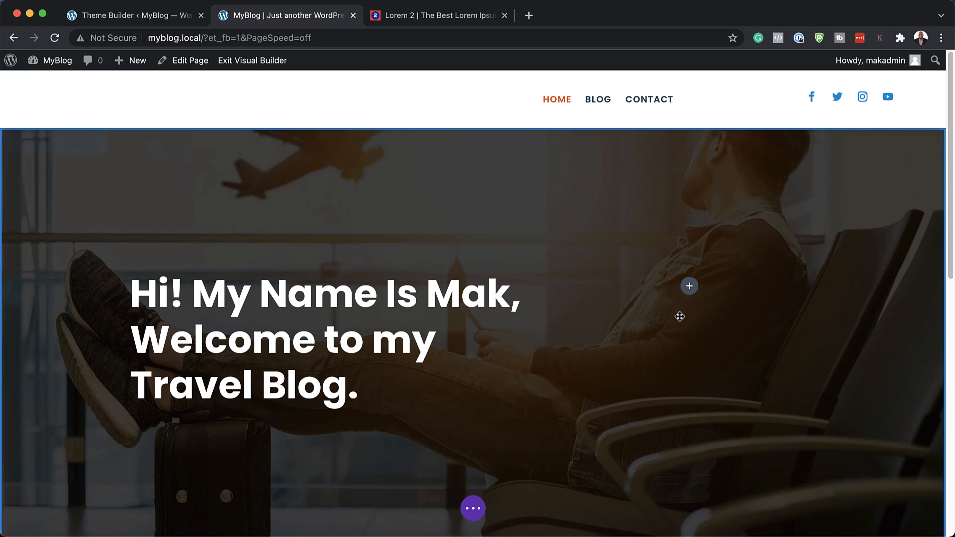
Step: Add a new section with a single-column row directly below the hero section
scroll(472, 120, down, 8)
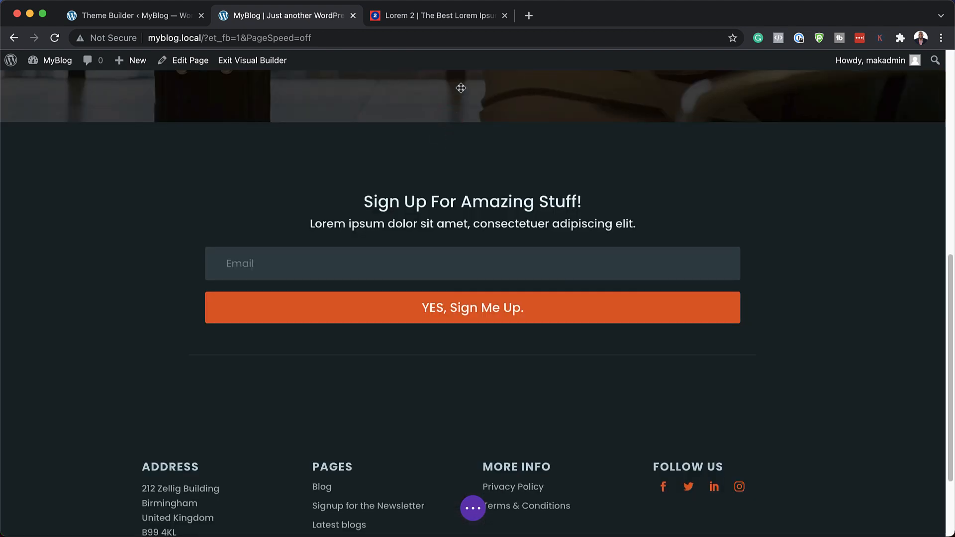
scroll(451, 122, up, 1)
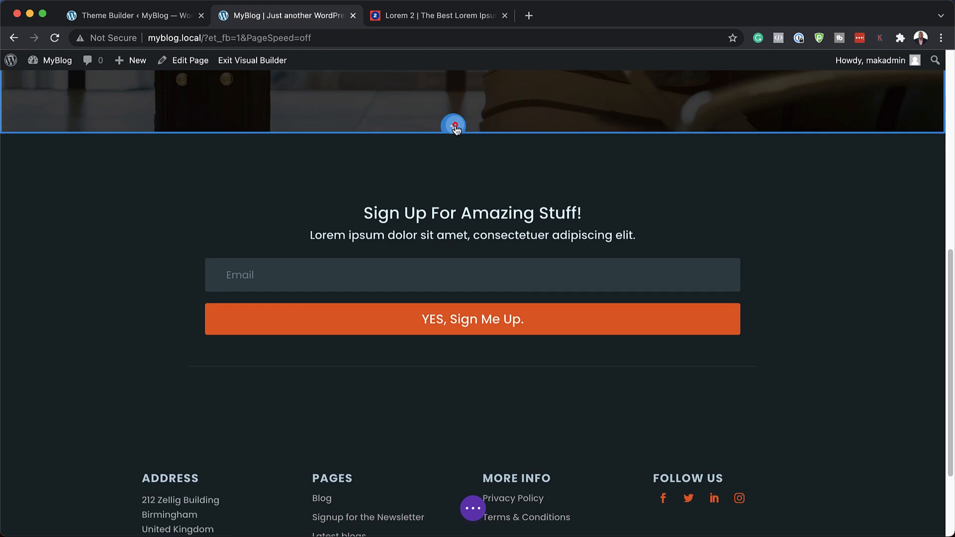
click(454, 126)
click(373, 215)
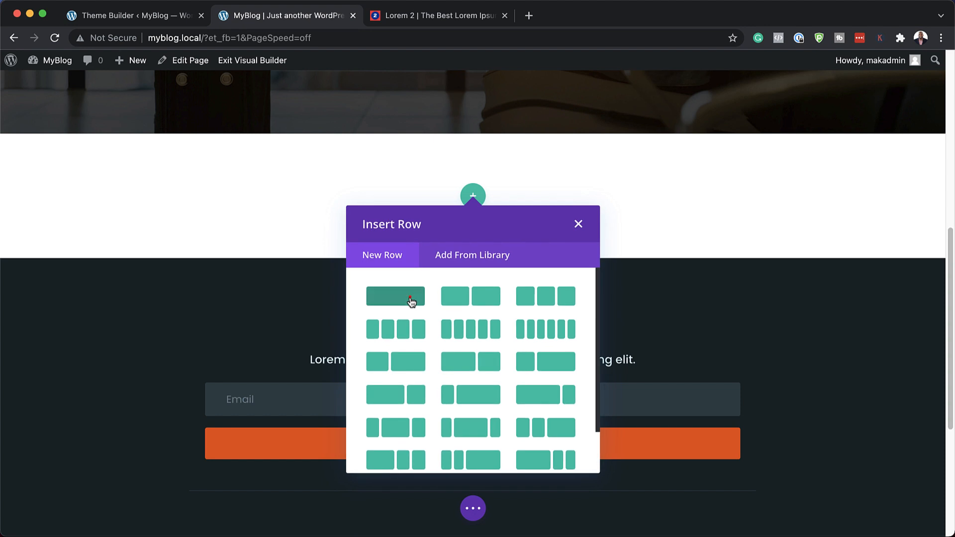
click(411, 298)
Step: Insert a Text module into the new row and make its body read "Latest Blogs"
text(text)
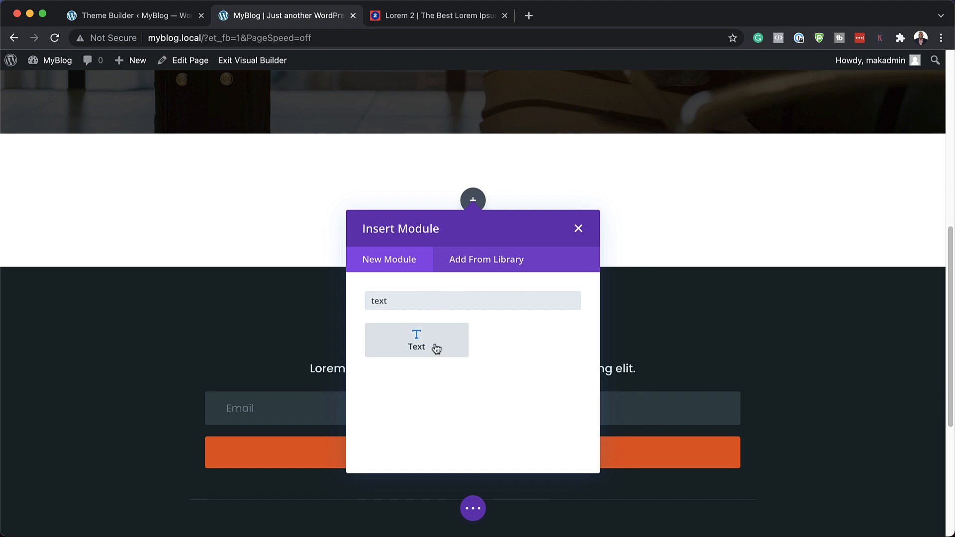
click(436, 348)
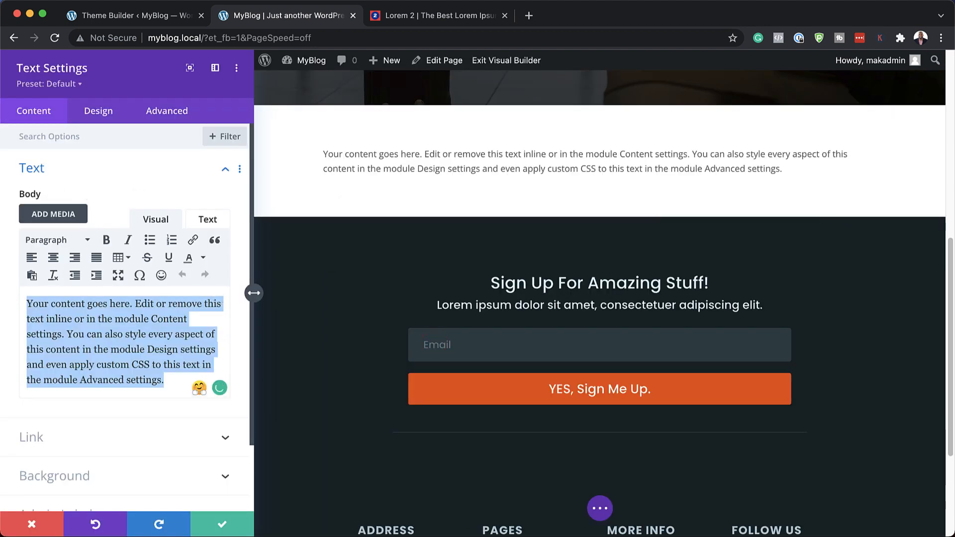
text(Latest Blogs)
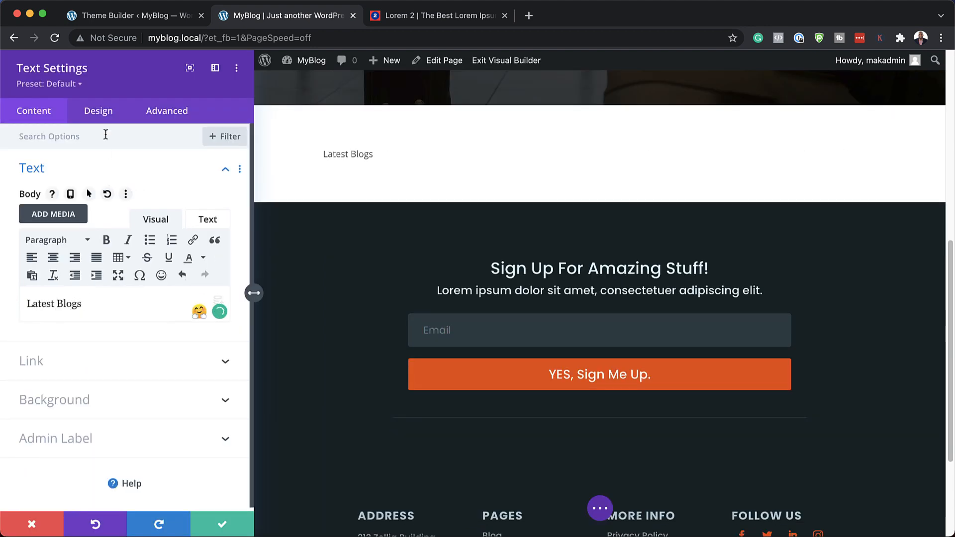
Step: Style the "Latest Blogs" text with the Poppins font in uppercase and Semi Bold weight
click(106, 114)
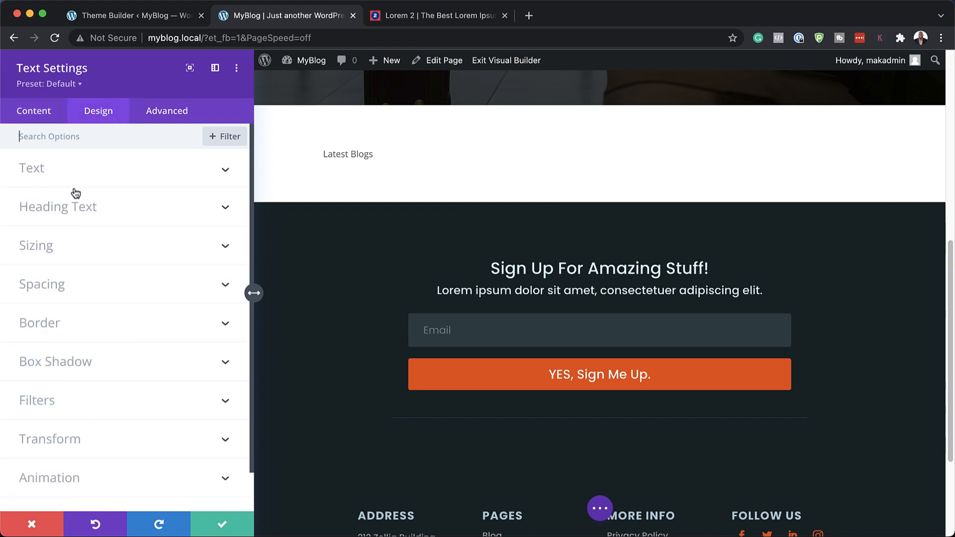
click(58, 171)
click(70, 254)
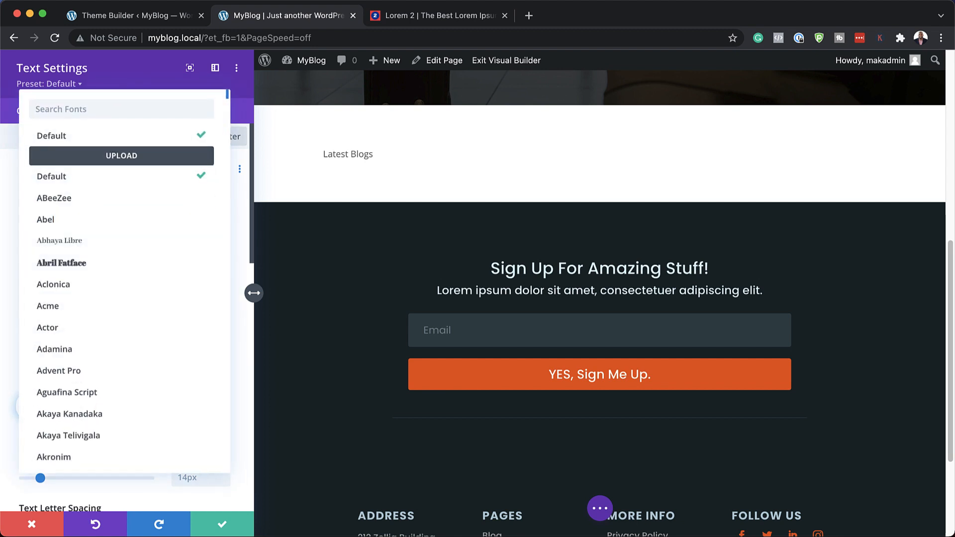
text(popp)
click(82, 134)
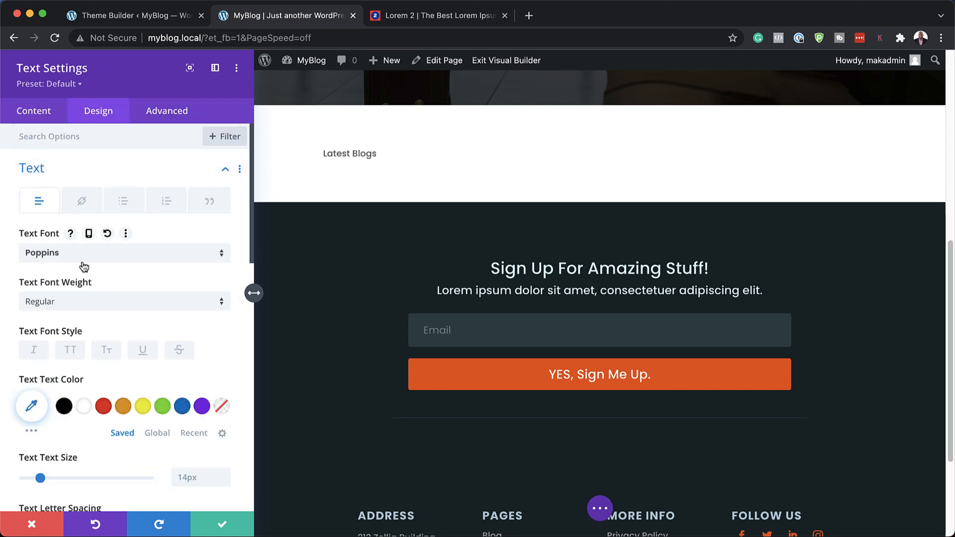
click(76, 353)
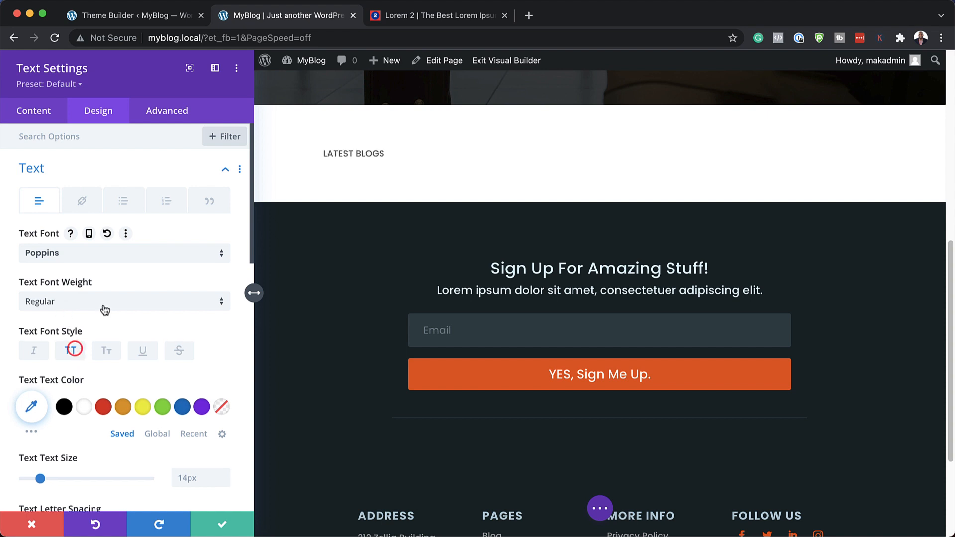
click(102, 308)
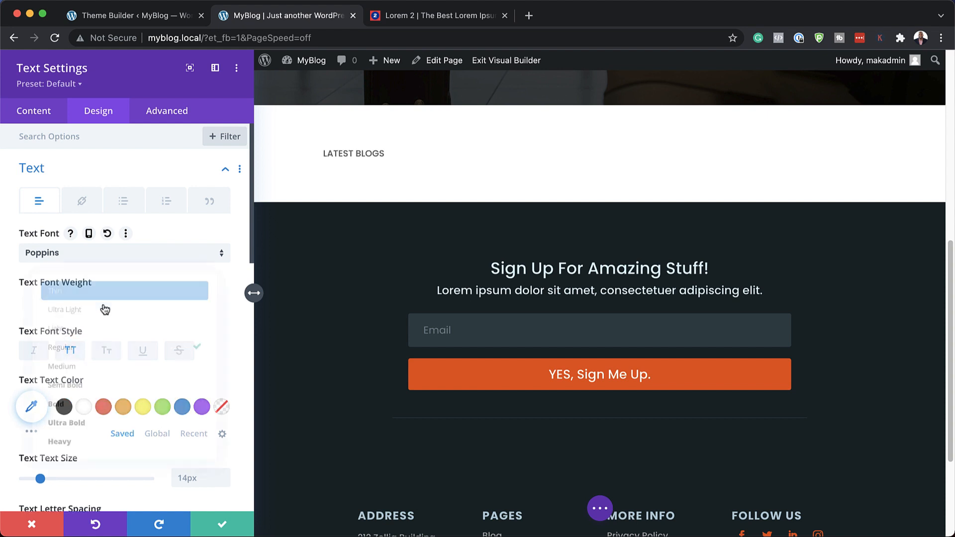
click(73, 387)
Step: Set the "Latest Blogs" text size to 16px and save the Text module
scroll(224, 462, down, 1)
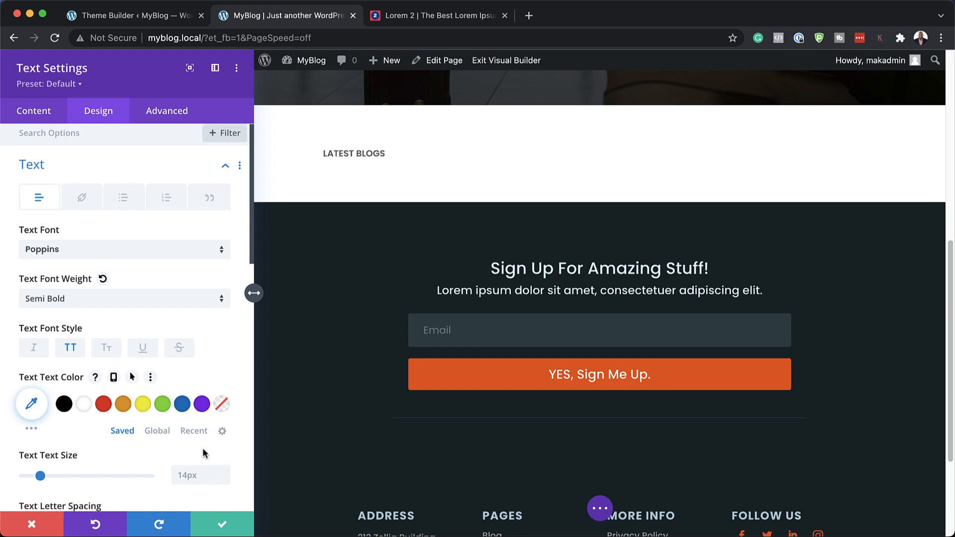
click(222, 458)
click(222, 458)
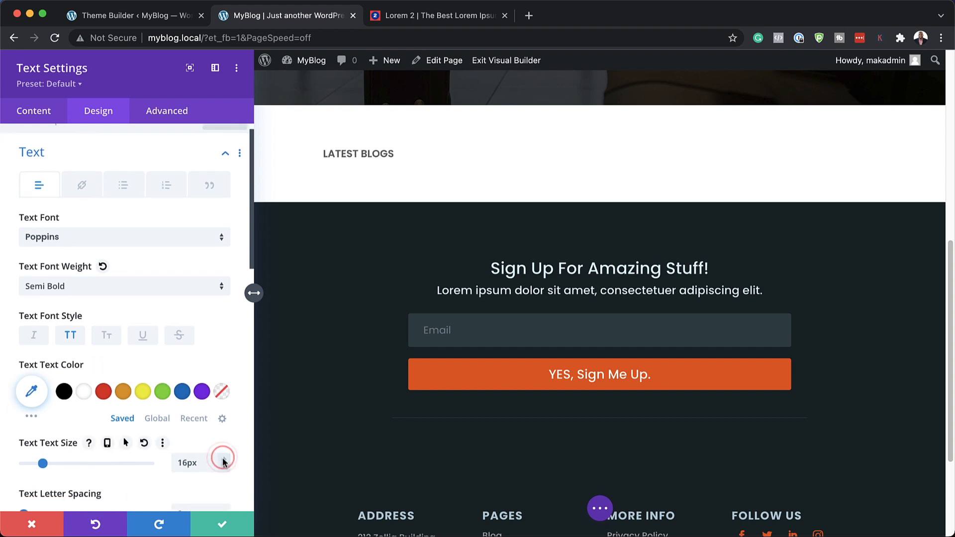
click(223, 524)
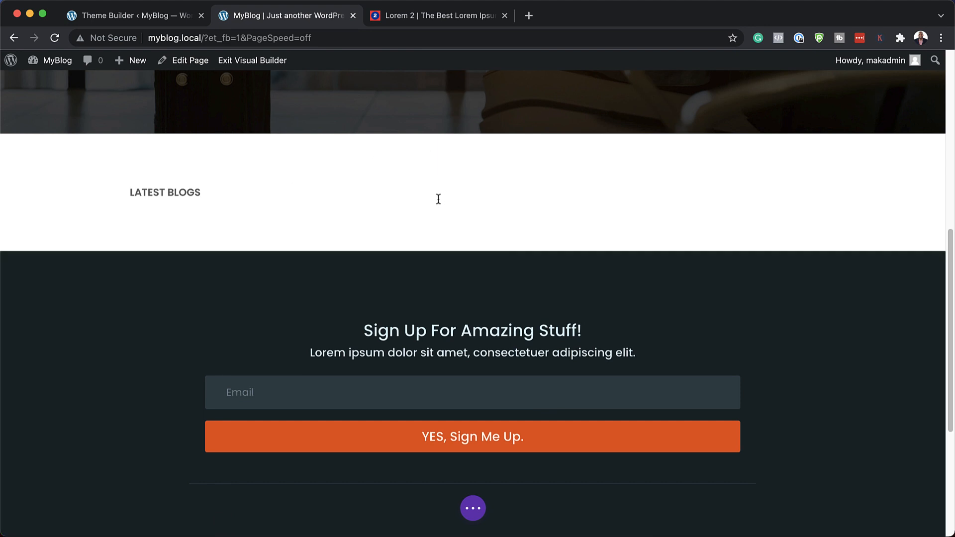
Step: Add a single-column row beneath the "Latest Blogs" heading and insert a Blog module into it
mouse_move(273, 198)
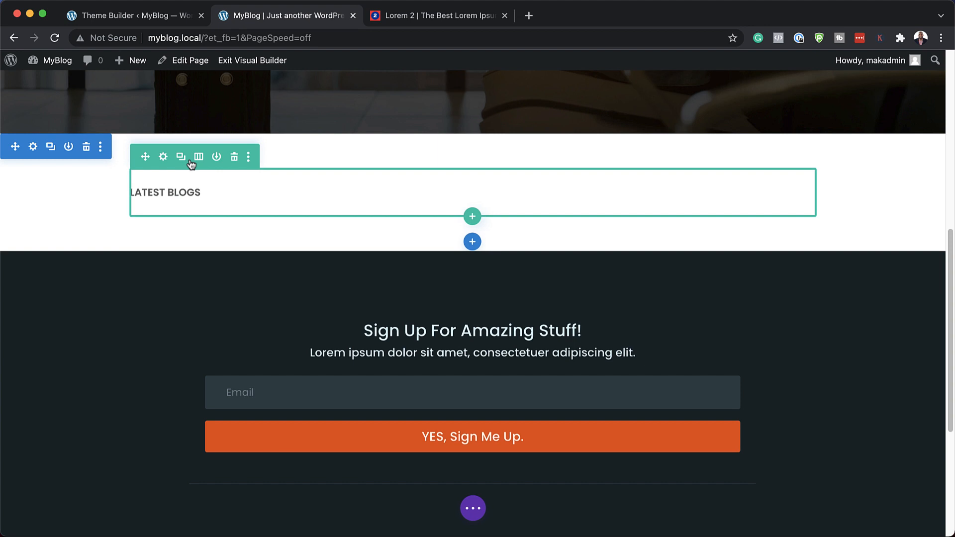
click(473, 217)
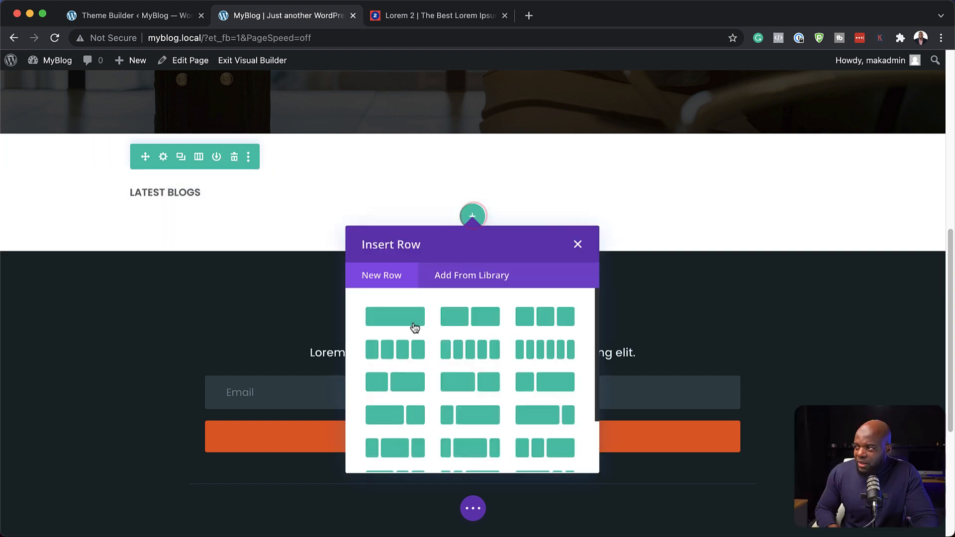
click(408, 319)
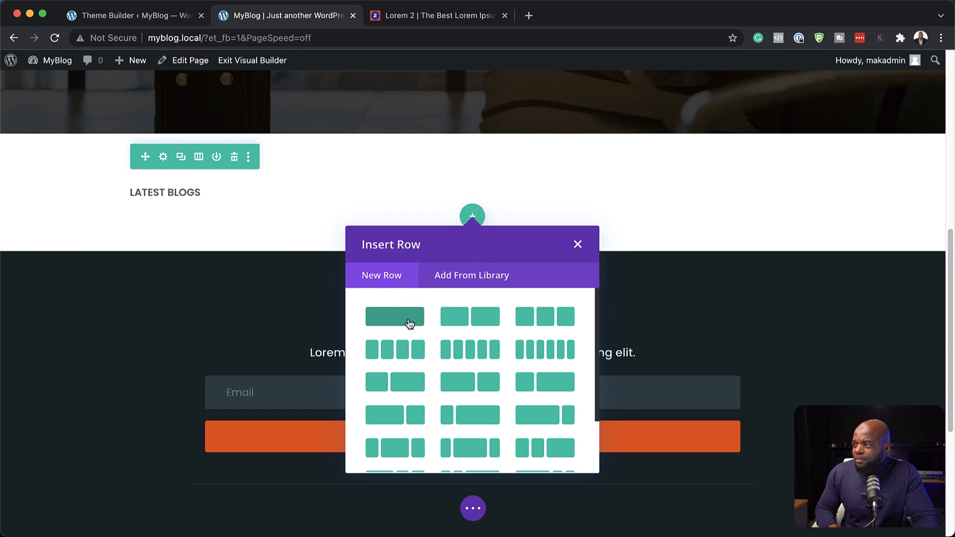
text(blog)
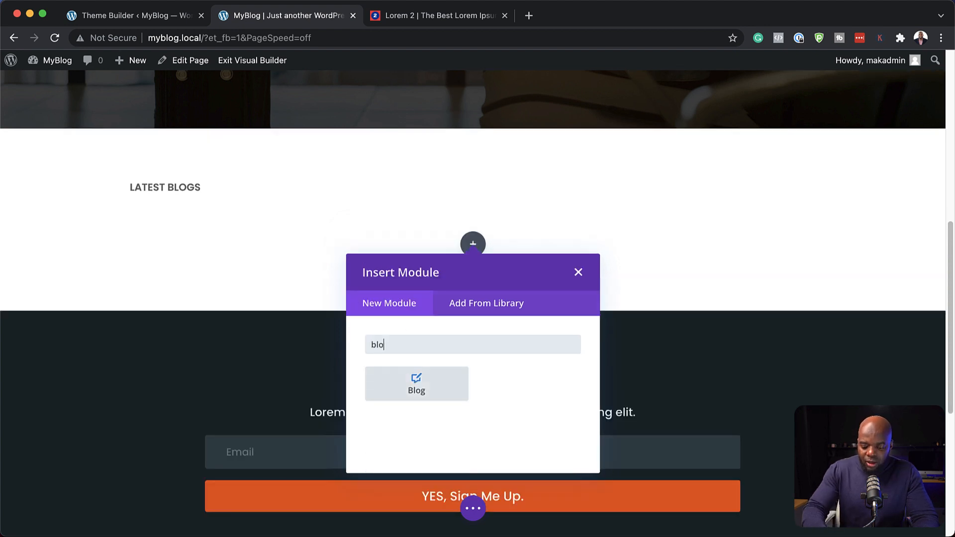
click(417, 383)
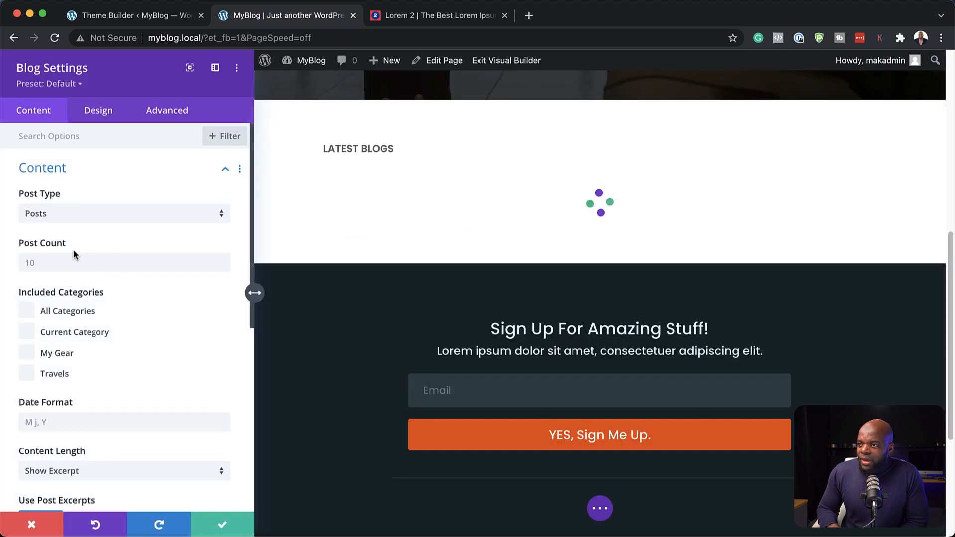
Step: Set the Blog module's post count to 6 and include only the Travels category
click(67, 263)
text(9)
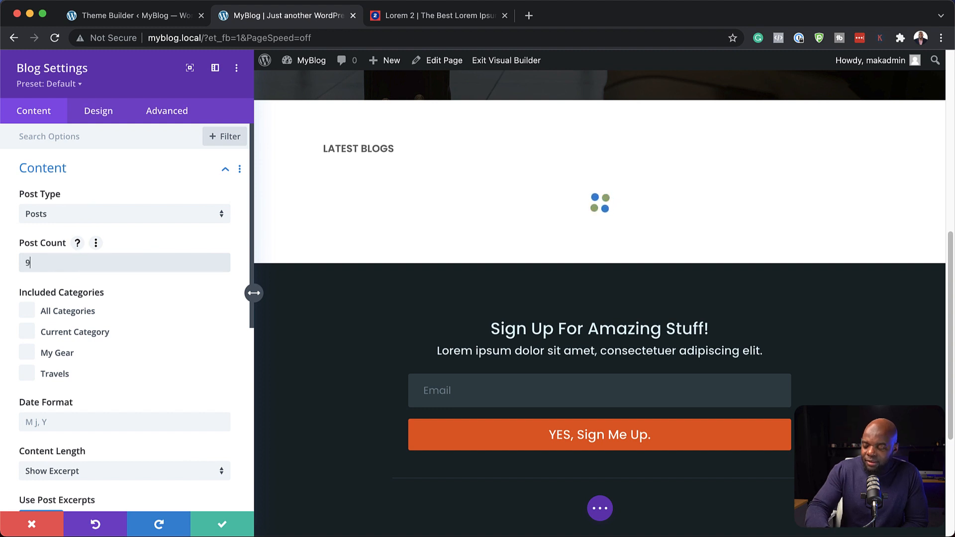
key(BackSpace)
text(6)
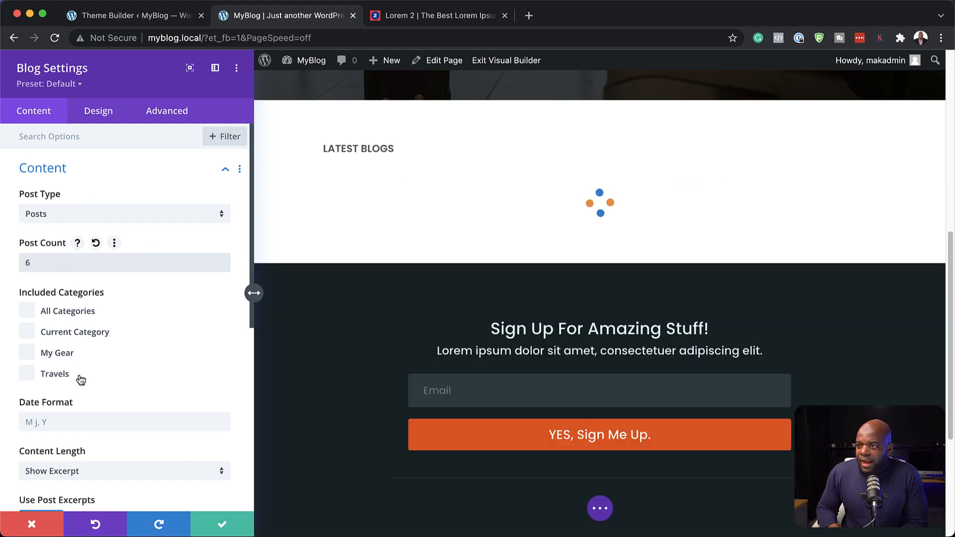
click(29, 374)
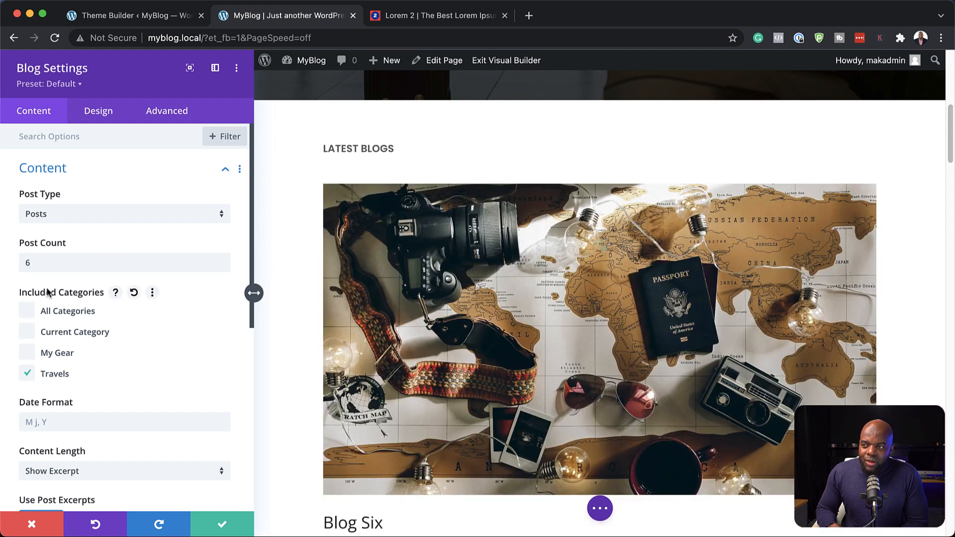
Step: Set the Blog module's excerpt length to 120 and check the shortened excerpts in the page preview
scroll(32, 351, down, 2)
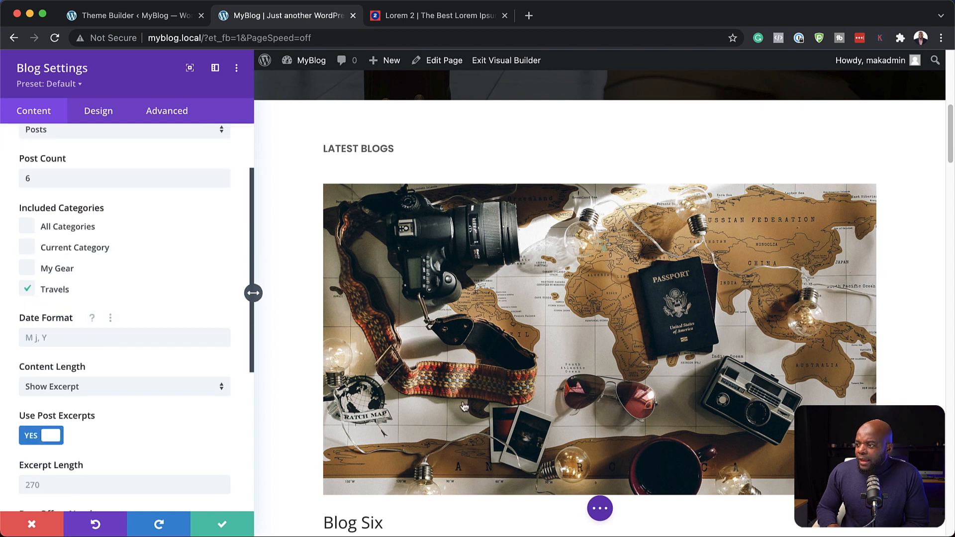
scroll(295, 309, down, 6)
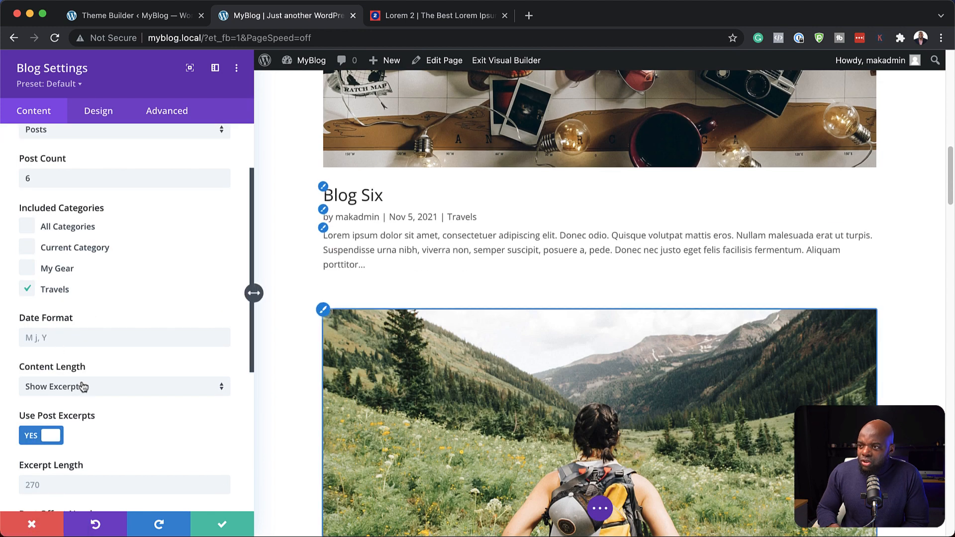
scroll(141, 398, down, 1)
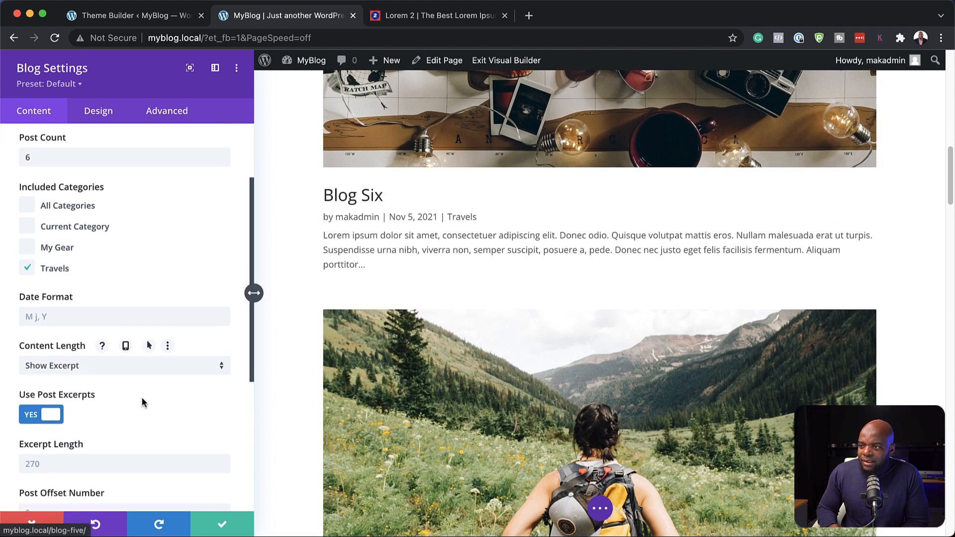
click(44, 435)
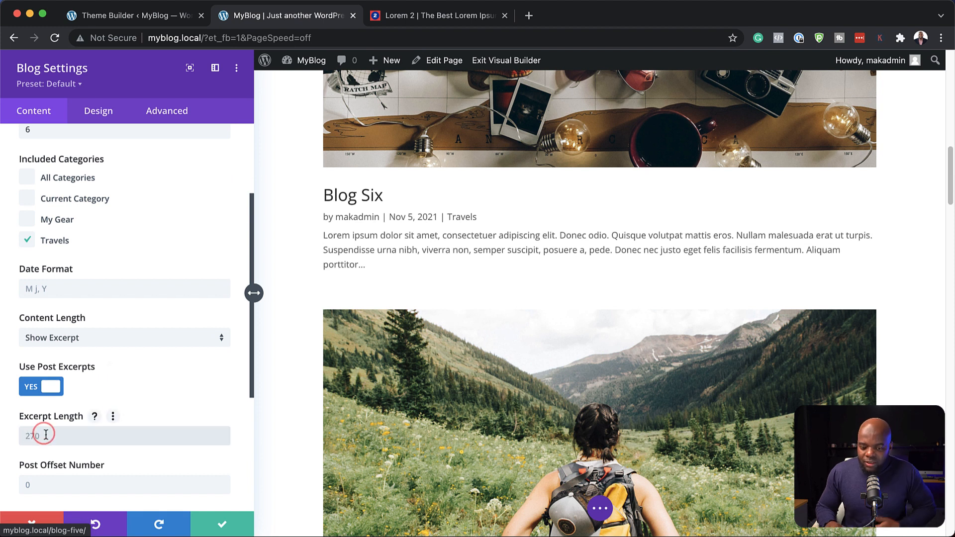
text(120)
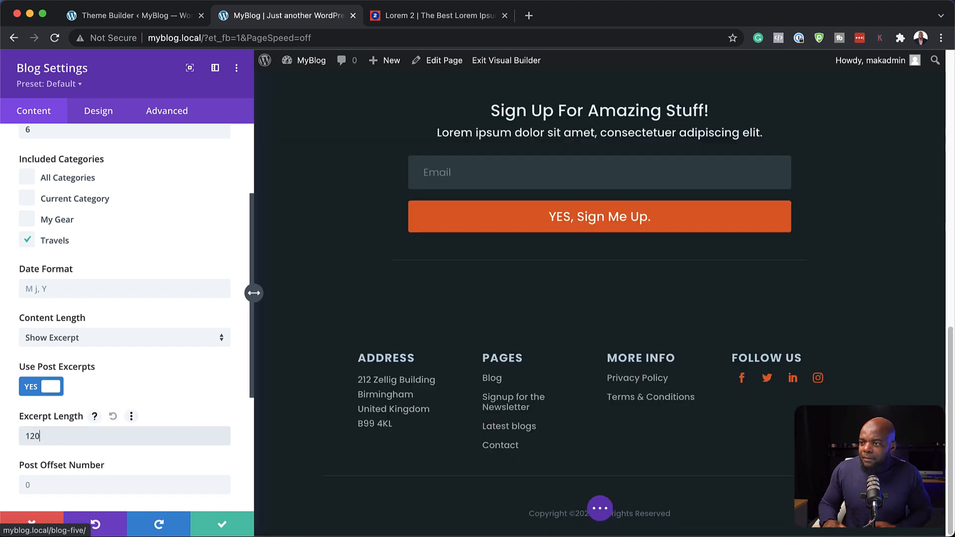
scroll(87, 453, down, 3)
scroll(87, 453, up, 1)
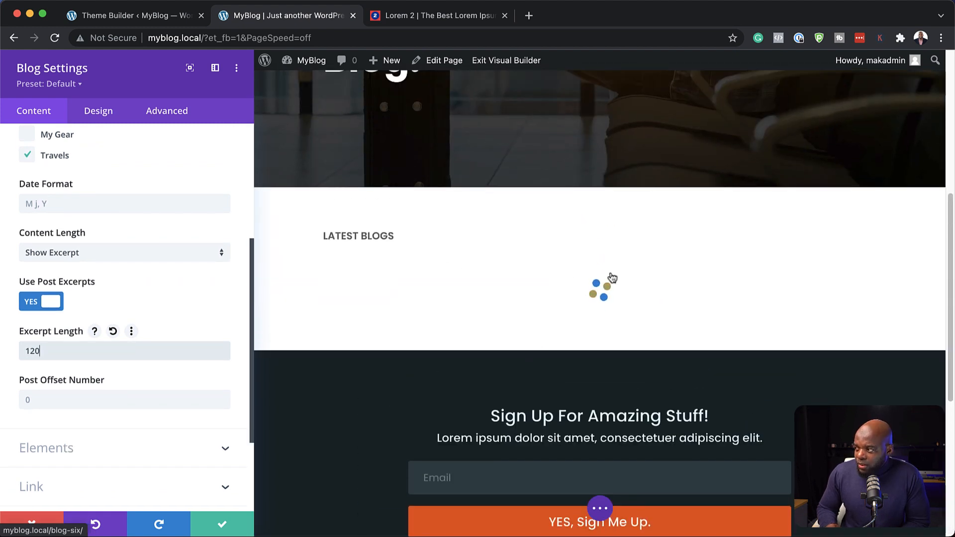
scroll(461, 379, down, 3)
scroll(461, 379, down, 1)
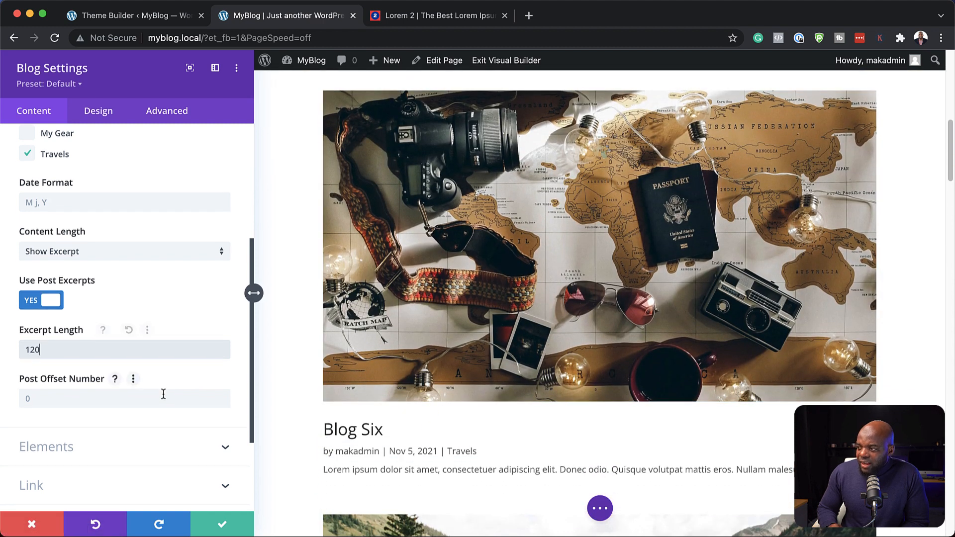
Step: Hide the author in the Blog module's elements and check the post details in the preview
scroll(164, 383, down, 2)
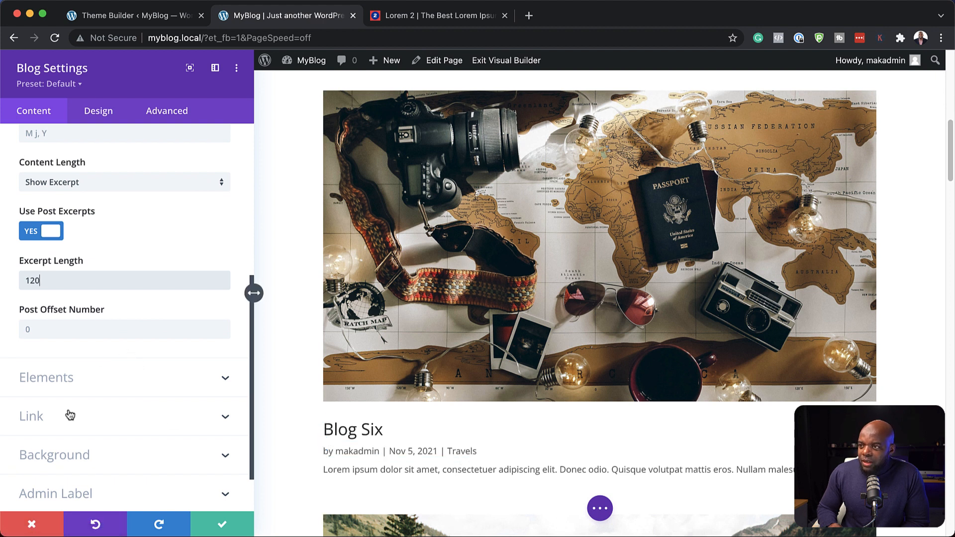
click(57, 379)
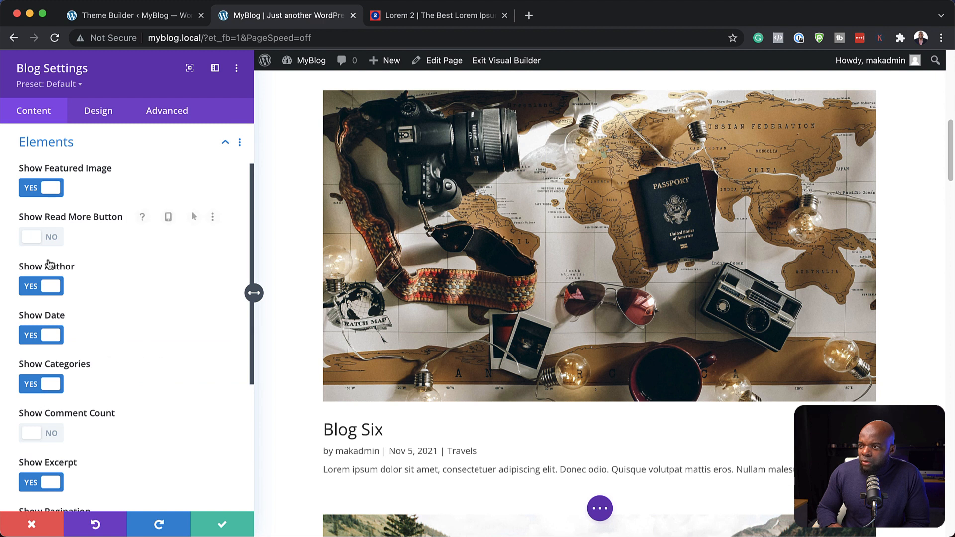
click(31, 287)
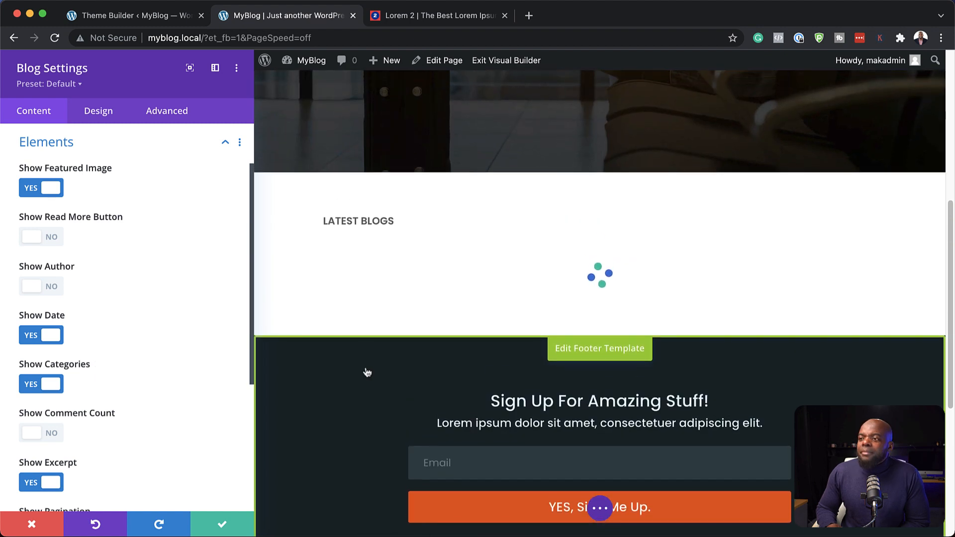
scroll(395, 394, down, 3)
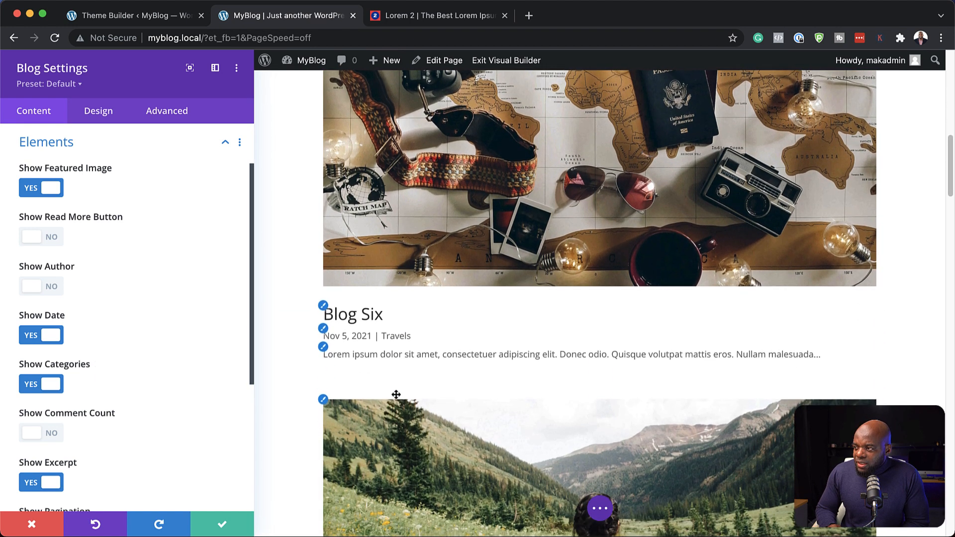
scroll(395, 395, down, 2)
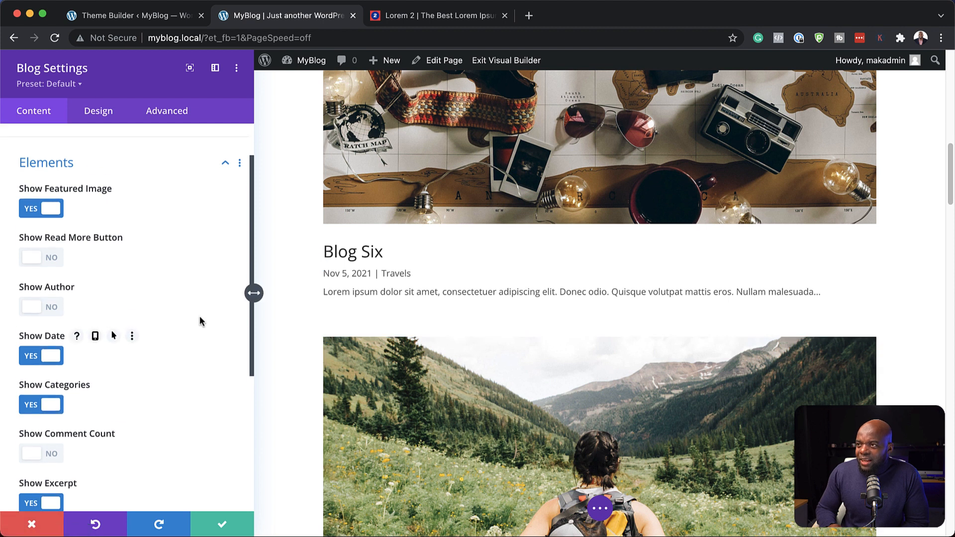
Step: Change the Blog module's layout to Grid and check the arrangement of the posts
click(106, 111)
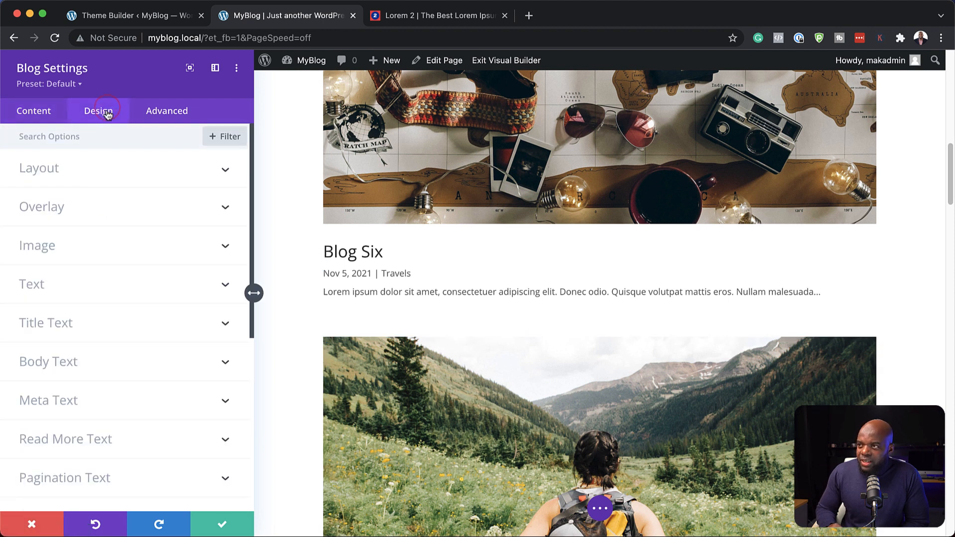
click(50, 172)
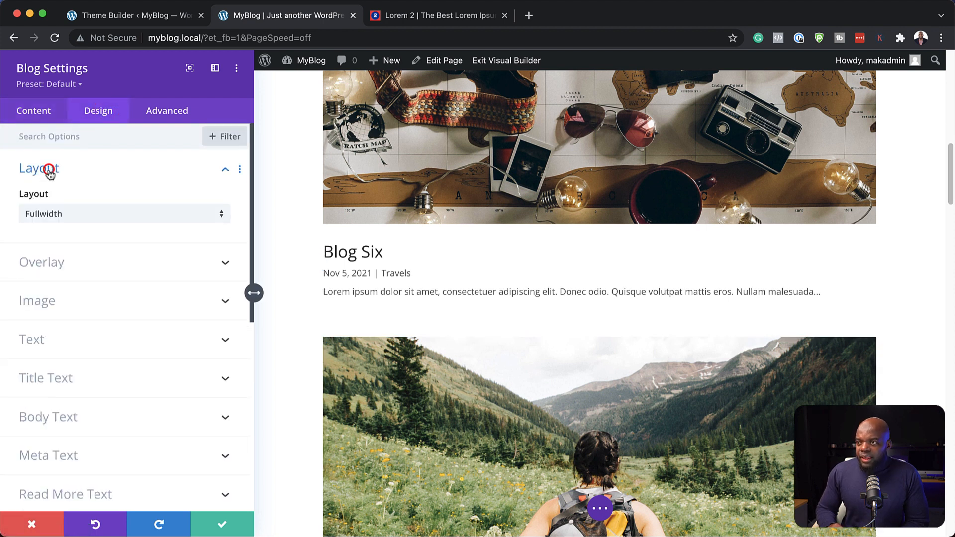
click(60, 217)
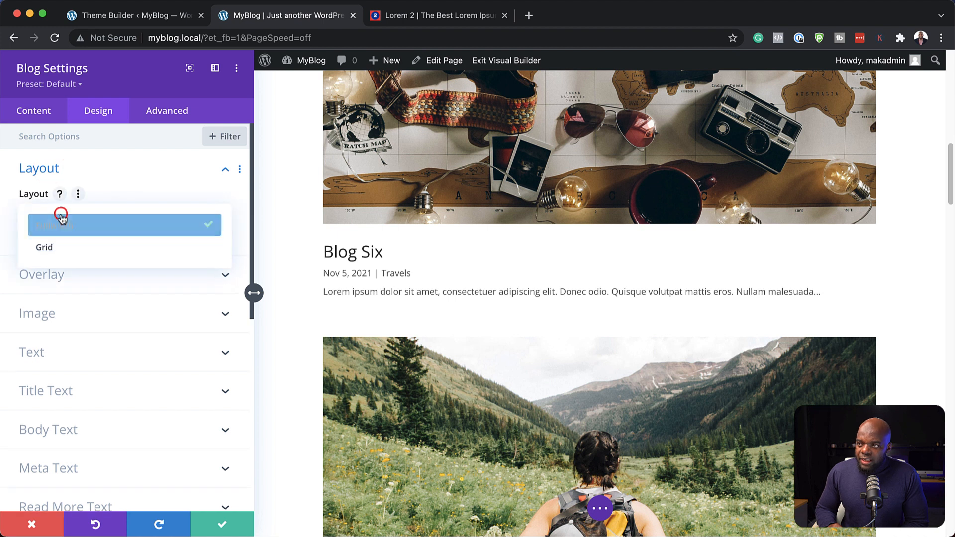
click(56, 247)
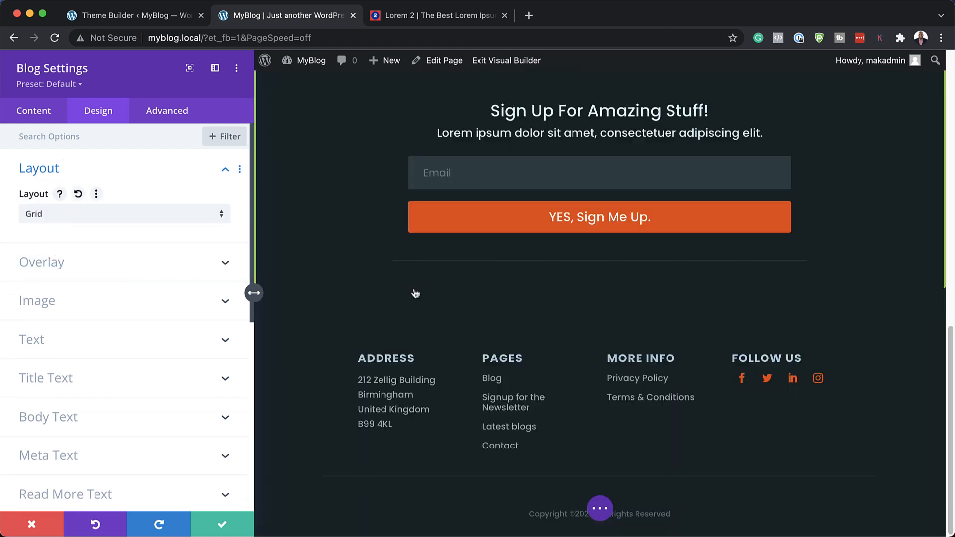
scroll(448, 315, down, 5)
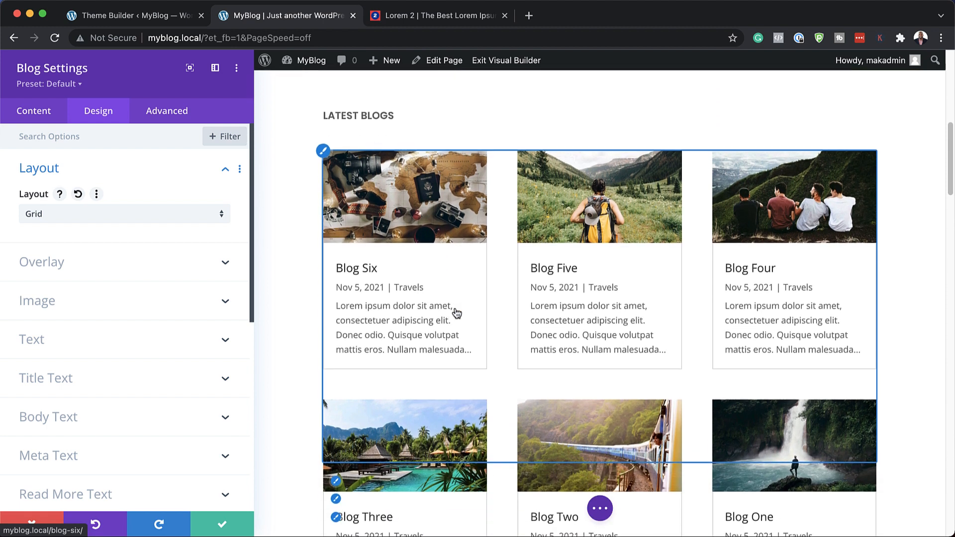
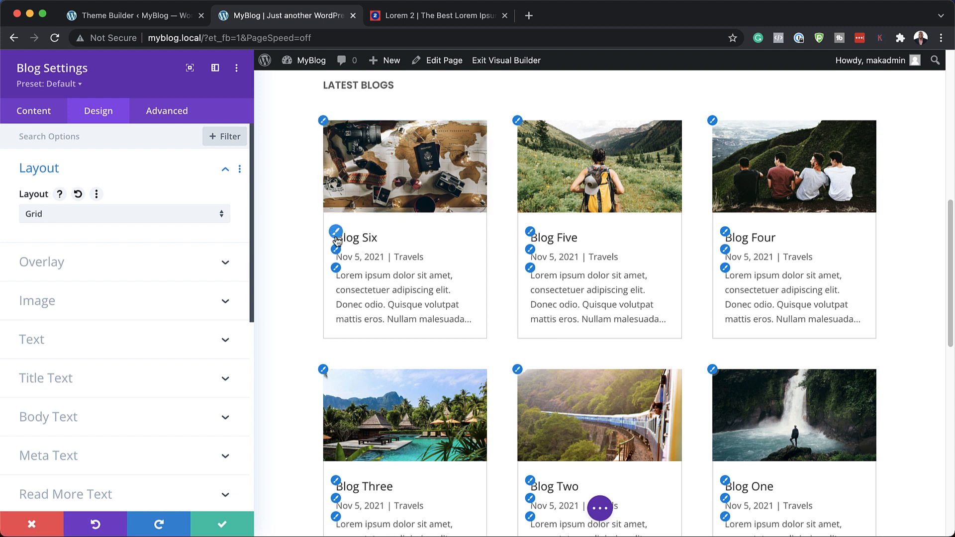
Step: Round all four corners of the Blog module's post images by 5px
click(325, 122)
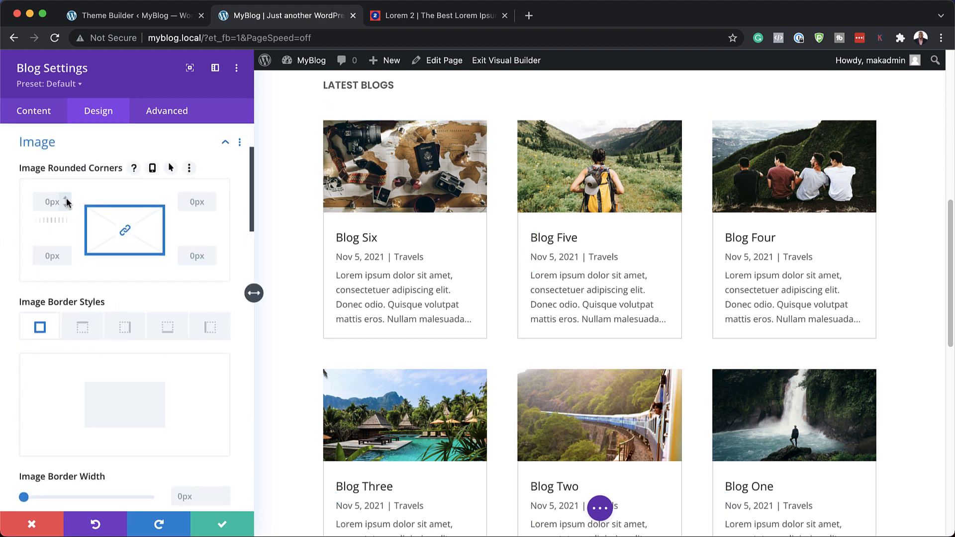
click(65, 197)
click(65, 198)
click(65, 197)
click(65, 197)
click(65, 198)
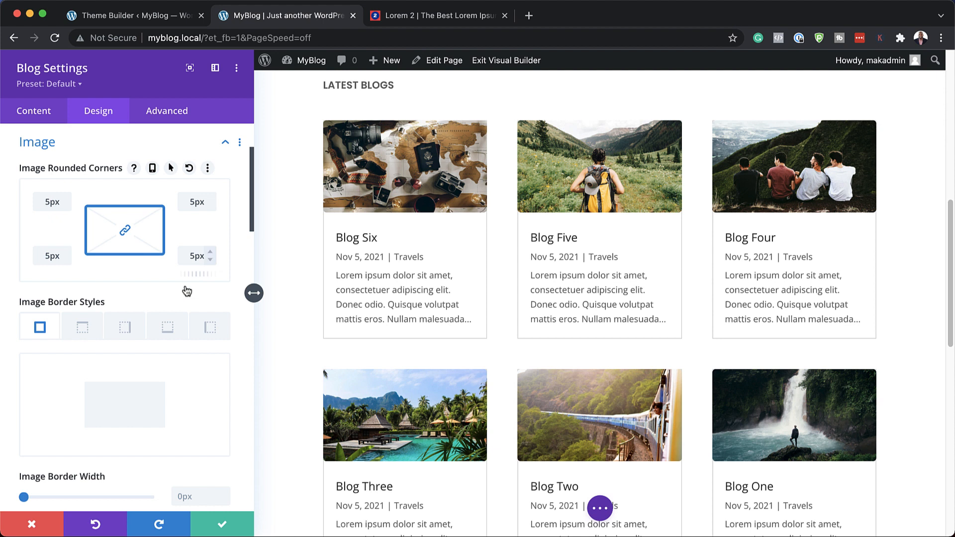
scroll(234, 356, down, 6)
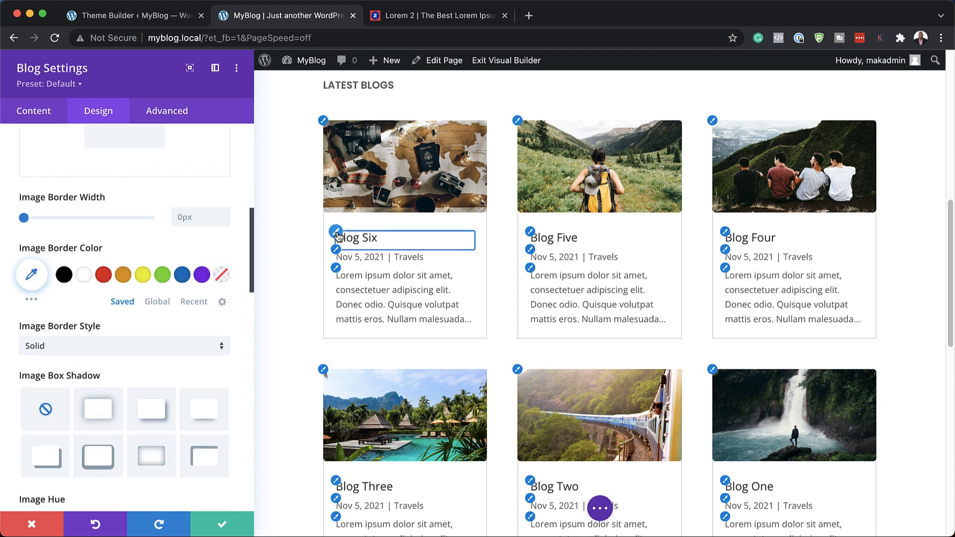
Step: Set the font of the blog post titles to Poppins
click(337, 235)
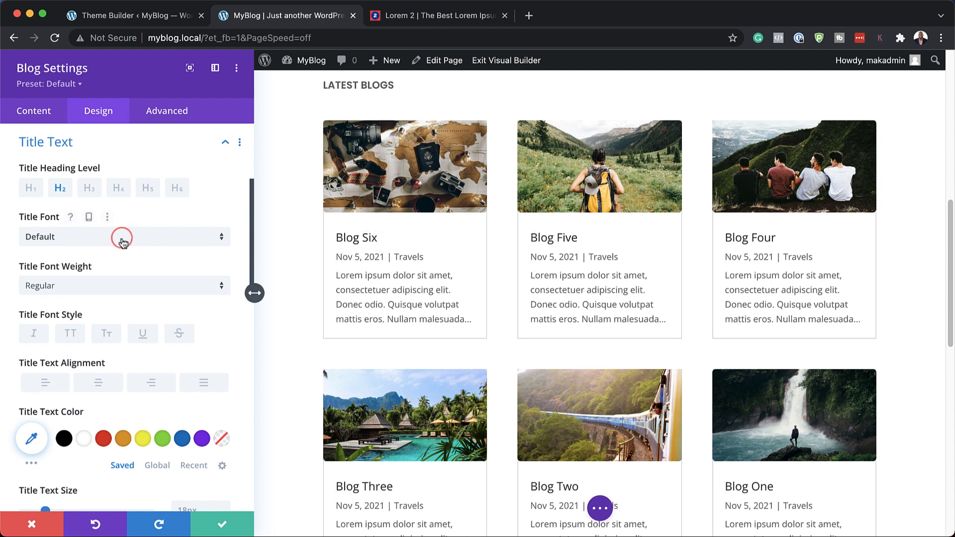
click(123, 243)
text(popp)
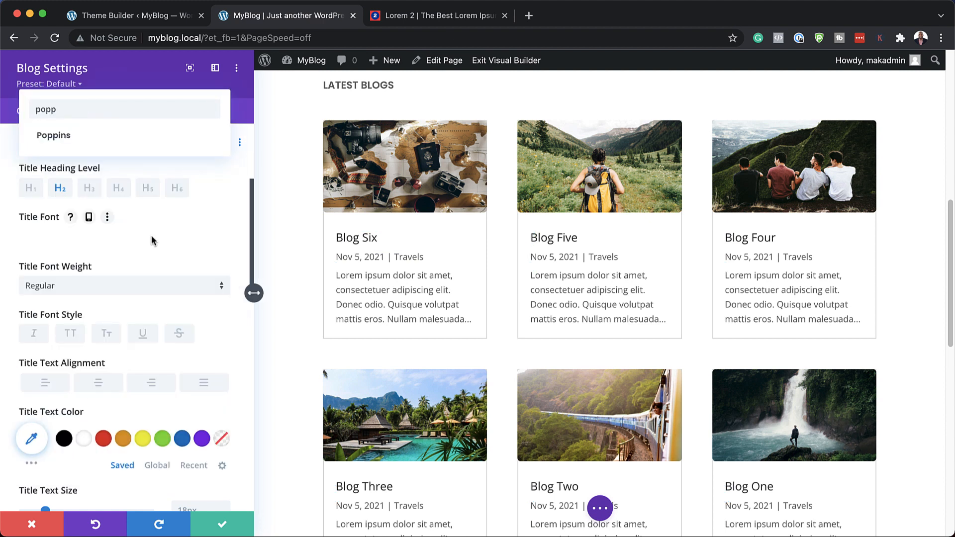
click(78, 130)
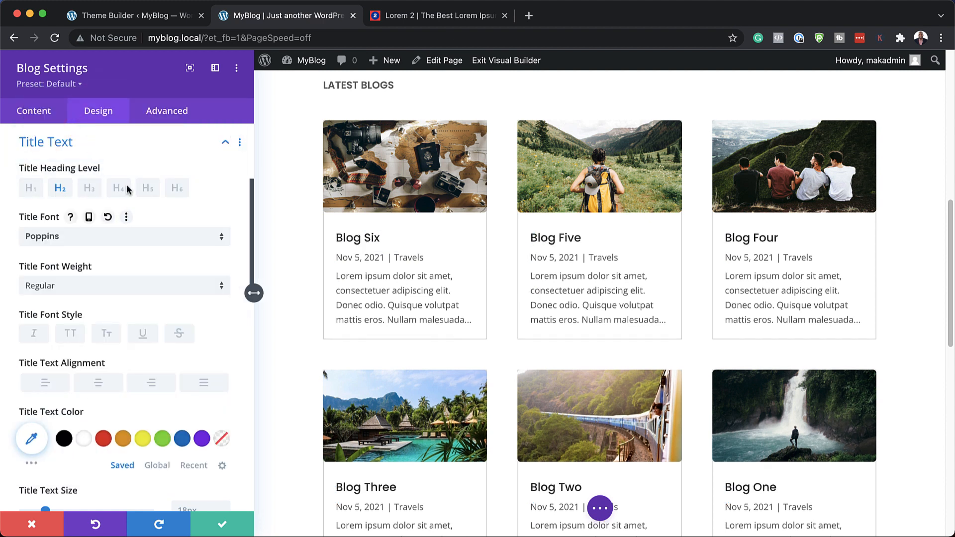
Step: Set the post meta text font to Poppins and its colour to the saved orange swatch
click(336, 252)
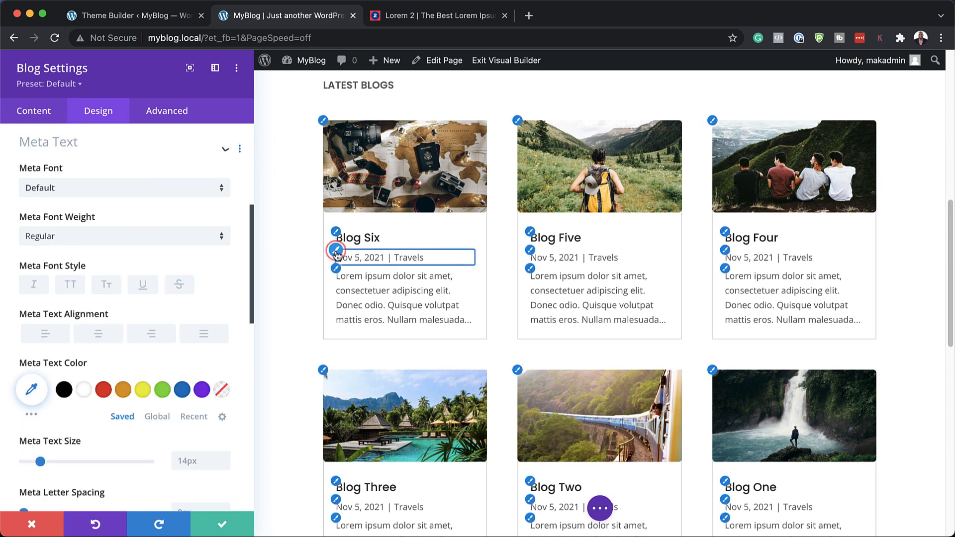
click(102, 189)
text(popp)
key(Return)
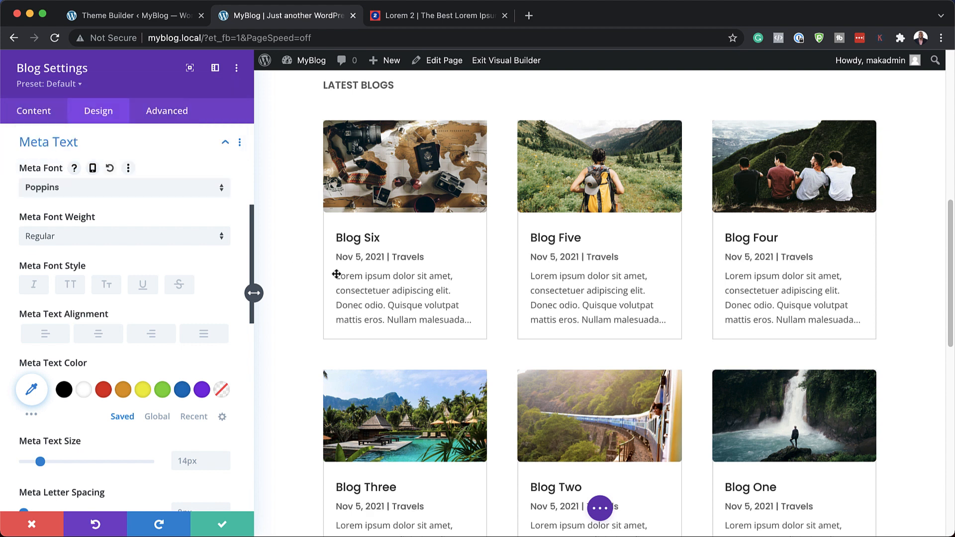
click(124, 392)
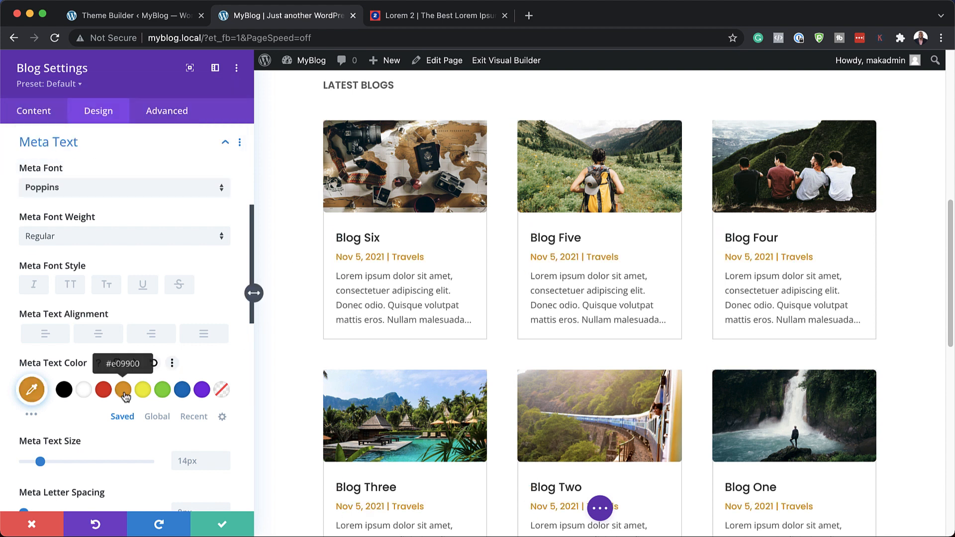
Step: Set the body text font of the blog post excerpts to Poppins
click(338, 271)
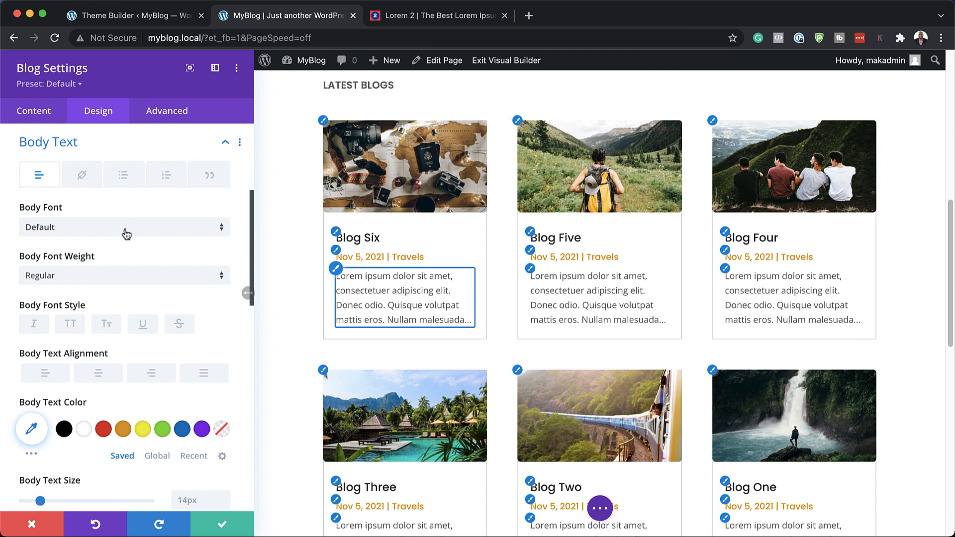
click(127, 230)
text(popp)
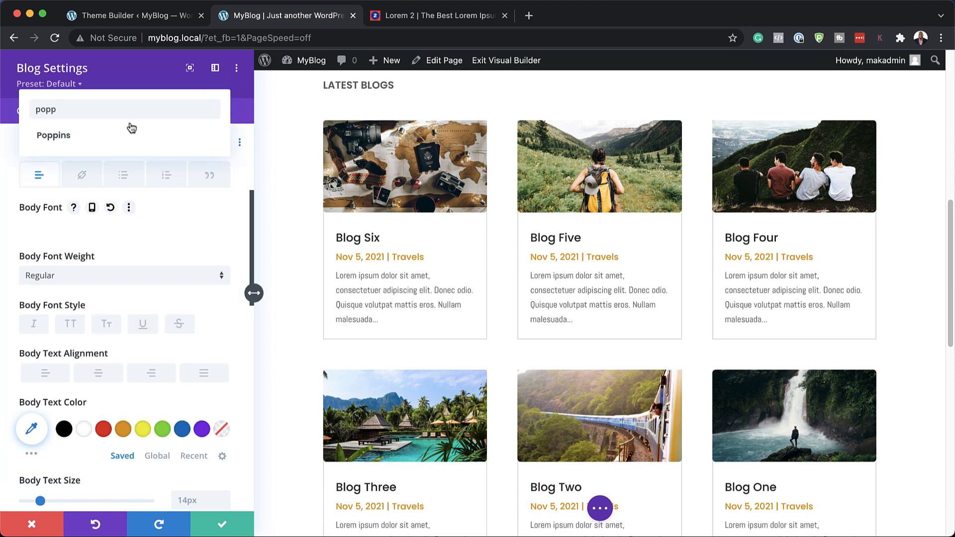
click(130, 133)
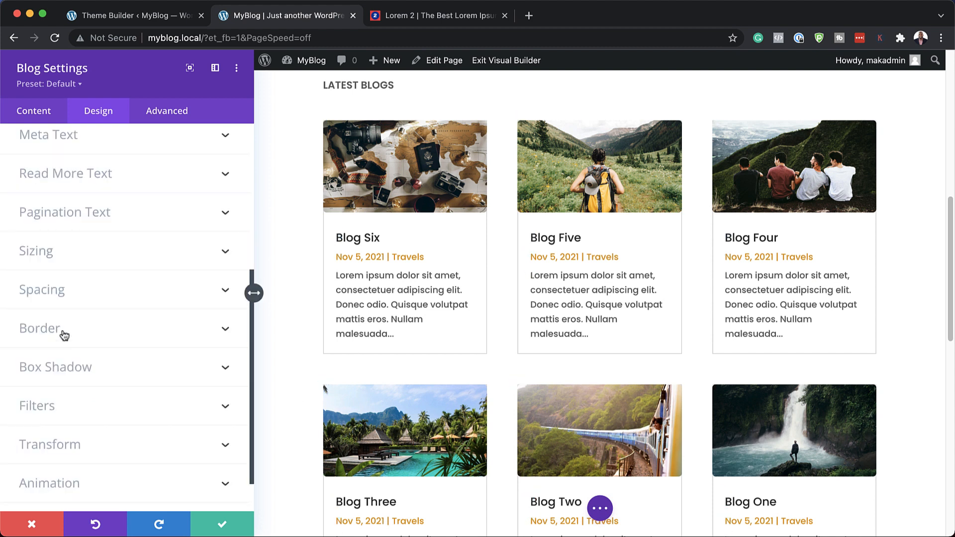
Step: Round all four grid layout corners of the blog post cards by 4px
click(56, 330)
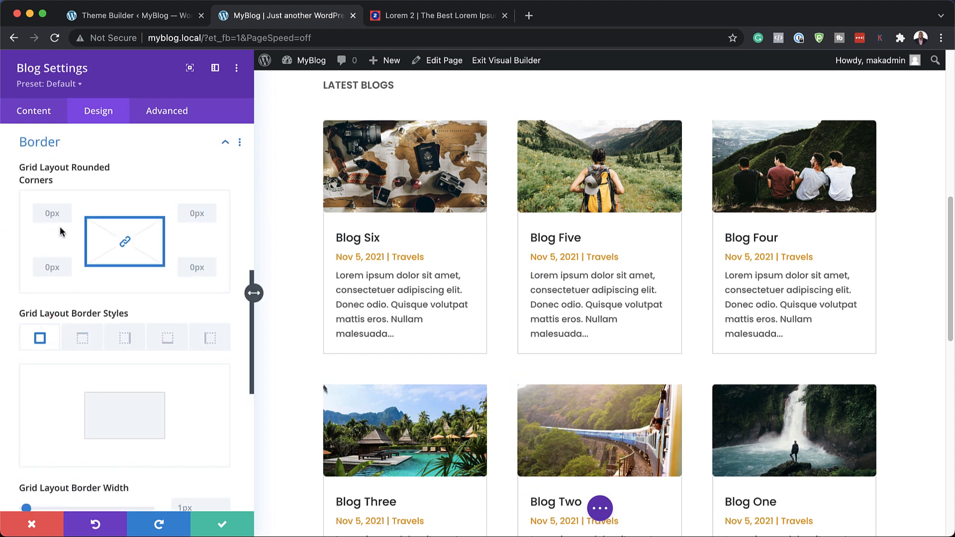
click(66, 209)
click(65, 209)
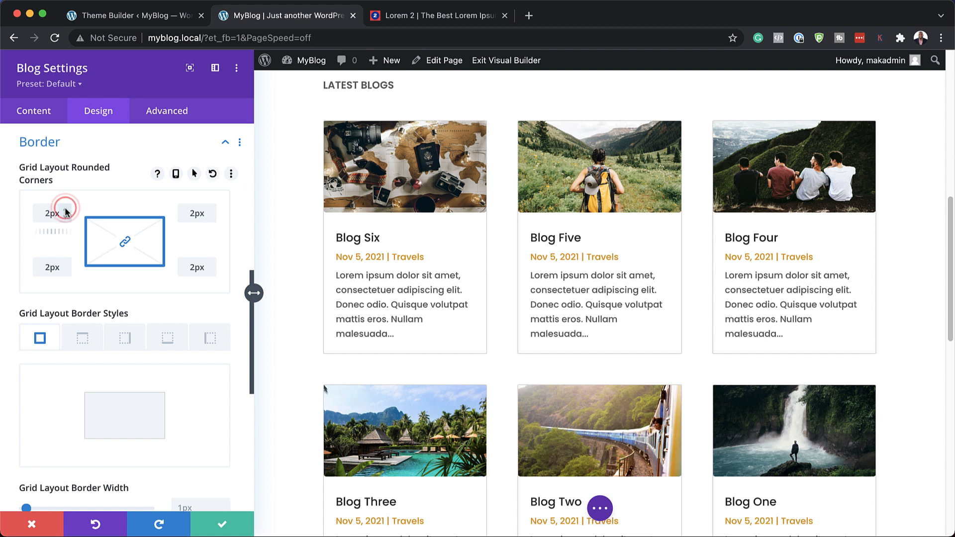
click(65, 210)
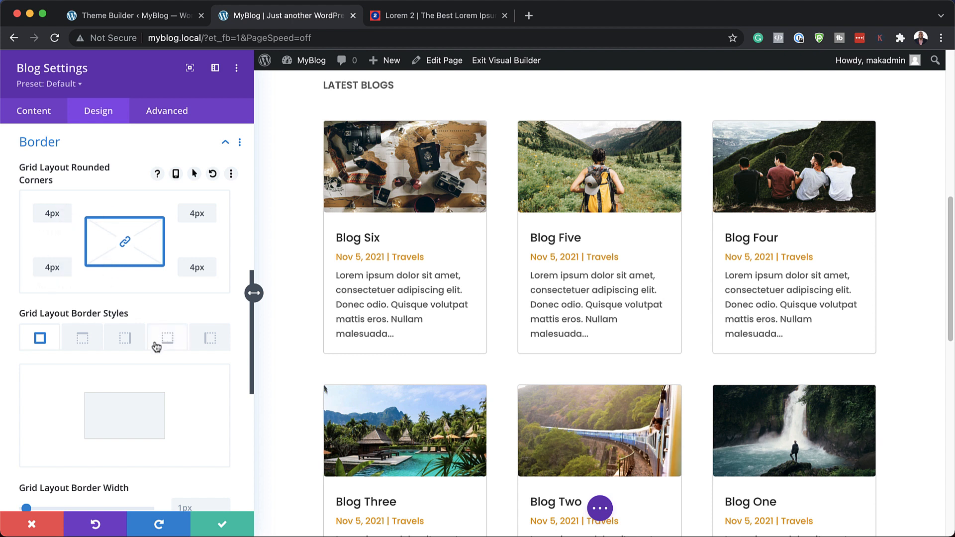
Step: Apply the soft all-around box shadow preset to the post cards, with spread strength -4px and blur strength 12px
scroll(201, 389, down, 5)
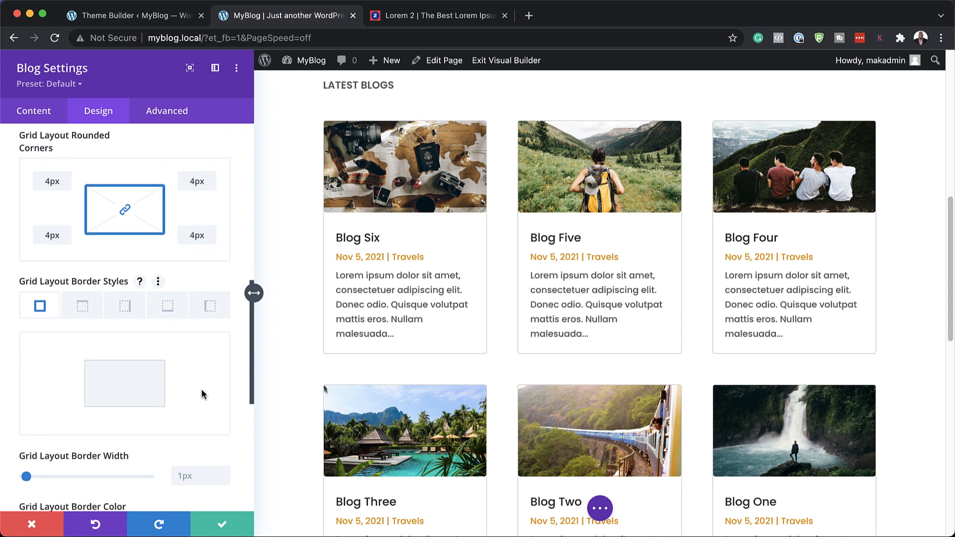
scroll(201, 394, down, 4)
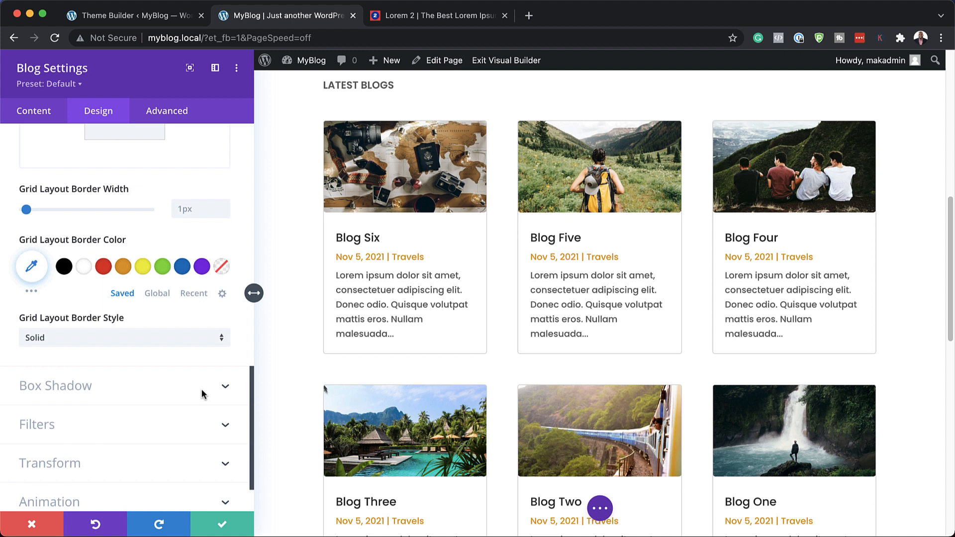
click(86, 324)
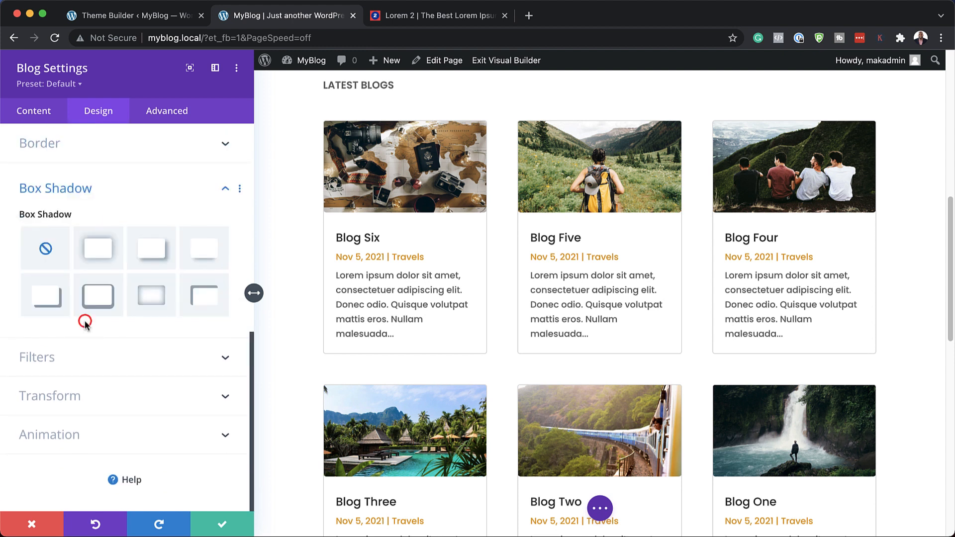
click(100, 251)
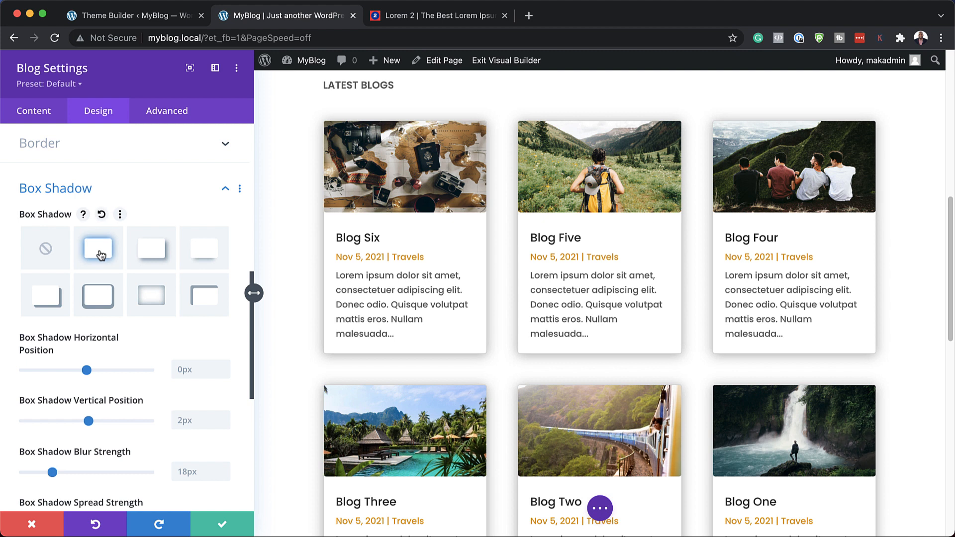
scroll(126, 408, down, 3)
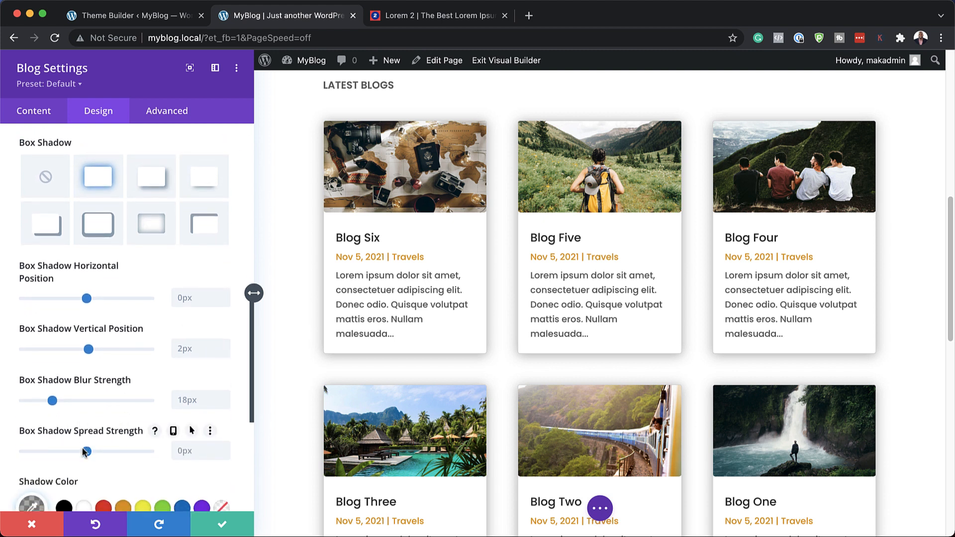
mouse_move(86, 451)
mouse_down()
mouse_move(65, 451)
mouse_move(94, 451)
mouse_move(77, 452)
mouse_up()
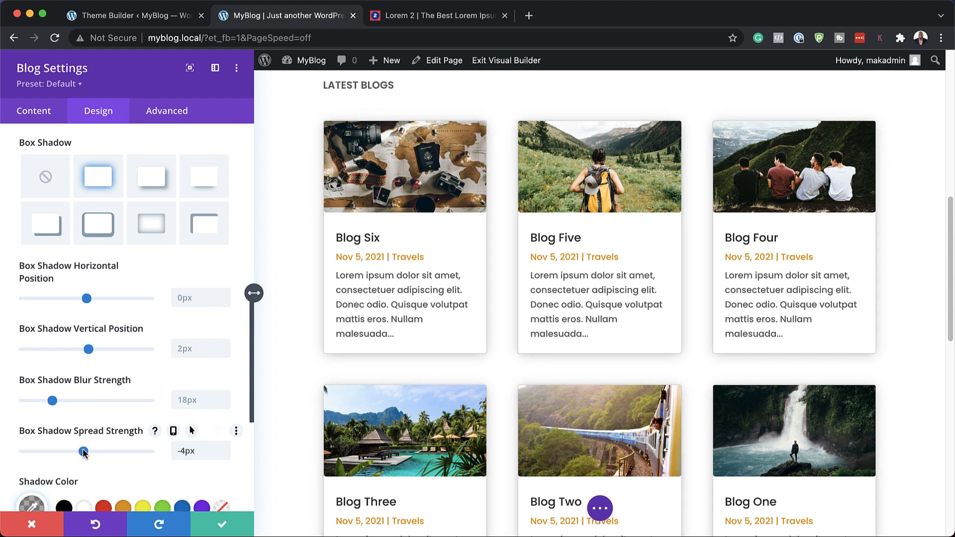
drag(51, 402, 43, 401)
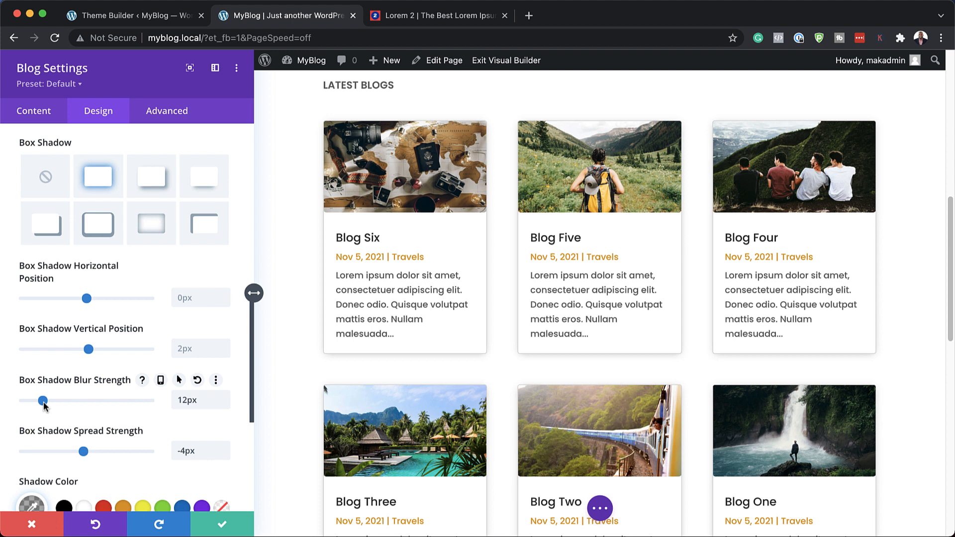
Step: Set the grid layout border width of the post cards to 0px
scroll(128, 419, up, 5)
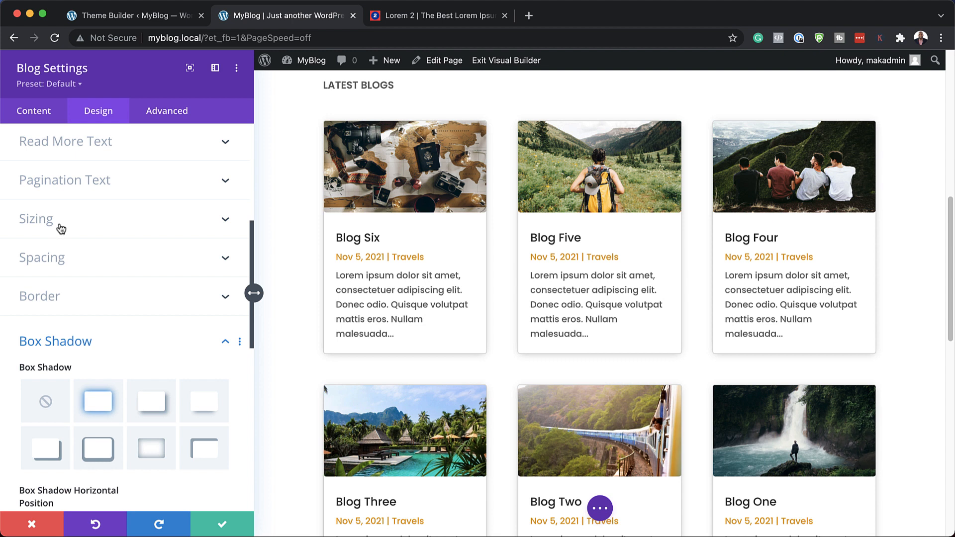
click(60, 296)
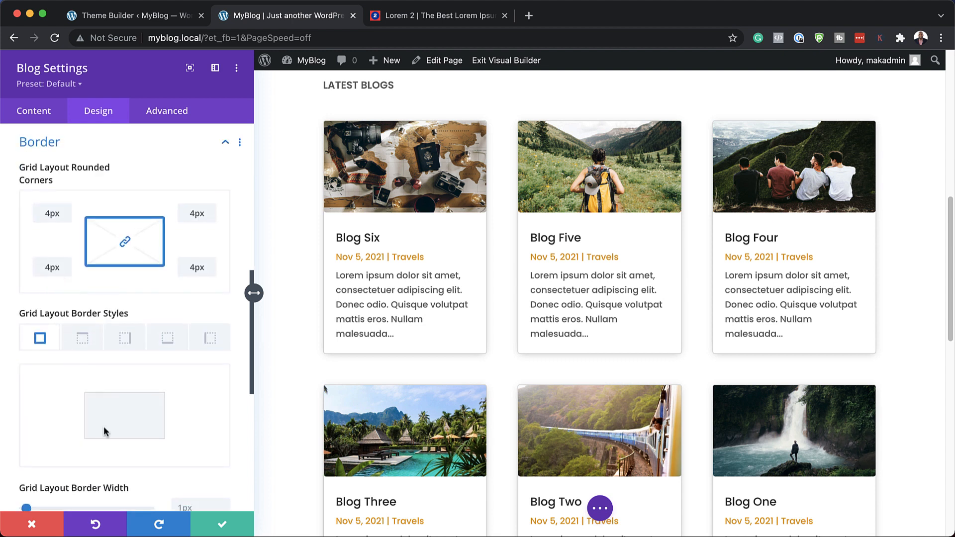
scroll(106, 426, down, 3)
drag(24, 431, 9, 435)
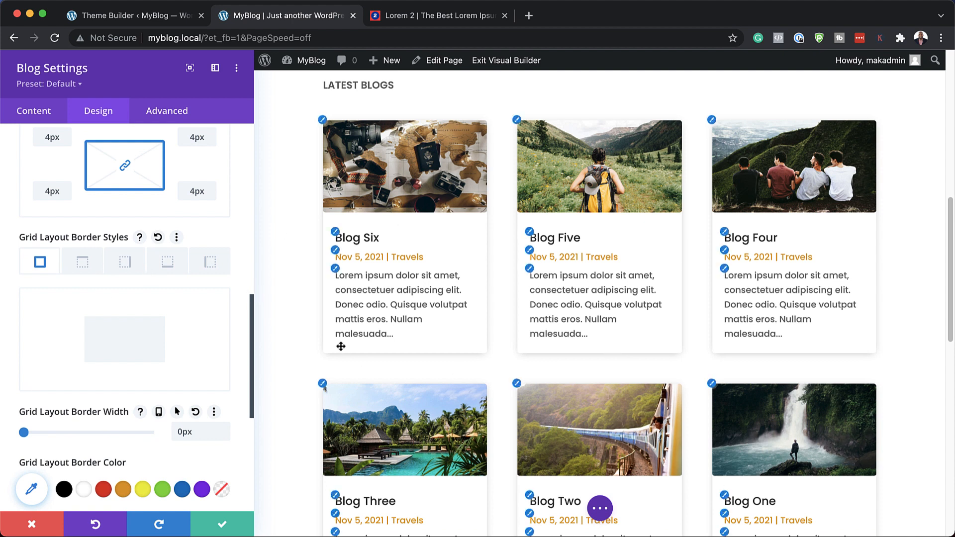
Step: Soften the post cards' box shadow by setting its blur strength to 32px and spread strength to -19px
scroll(197, 448, down, 5)
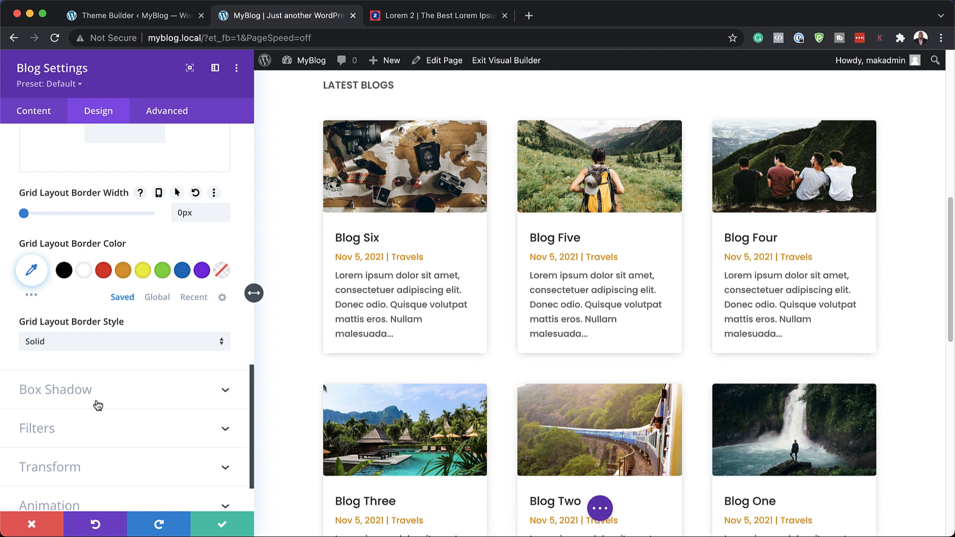
scroll(98, 406, down, 1)
click(67, 361)
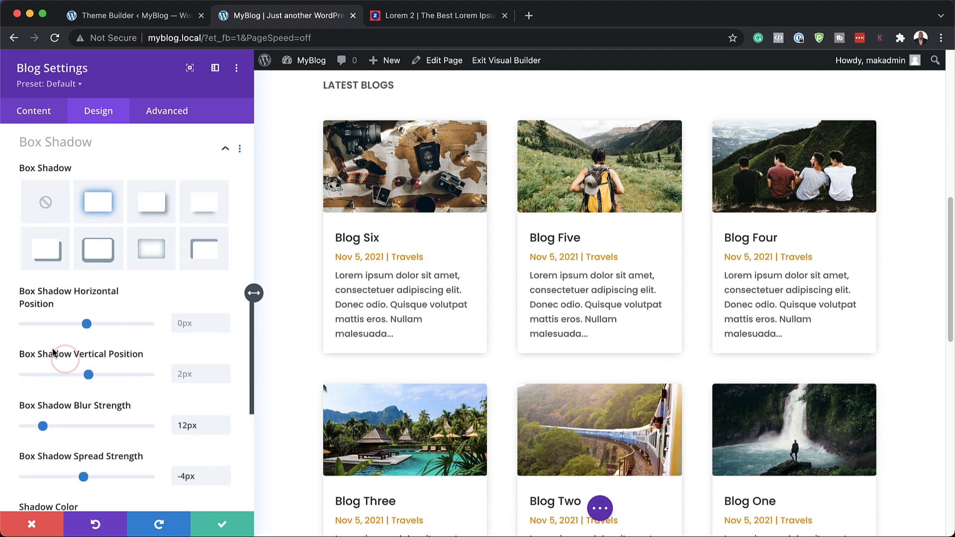
scroll(127, 442, down, 2)
click(84, 385)
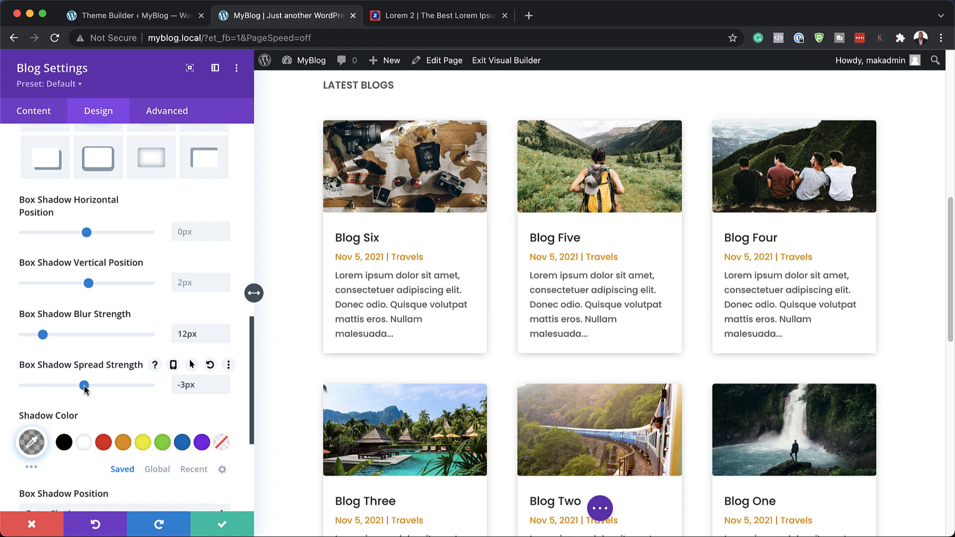
drag(44, 335, 73, 338)
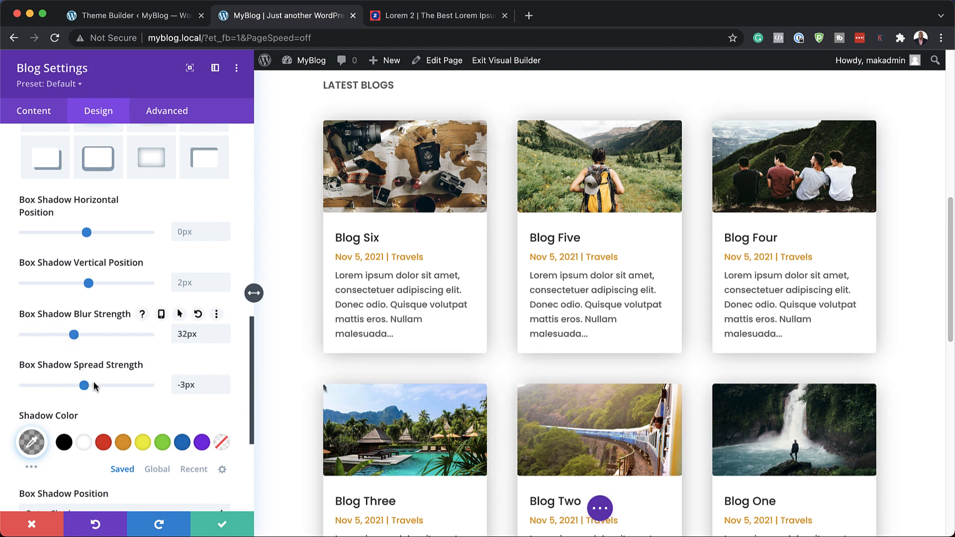
click(83, 387)
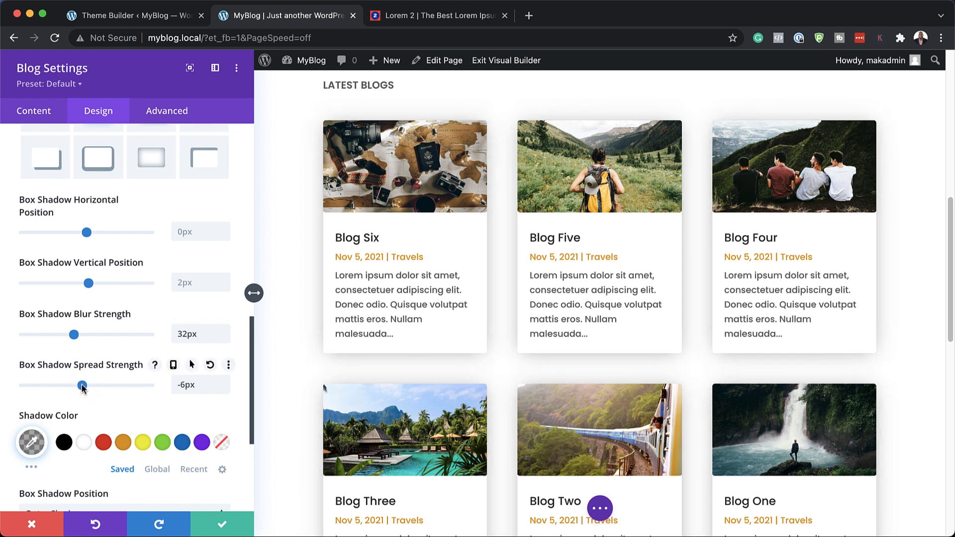
drag(81, 386, 72, 389)
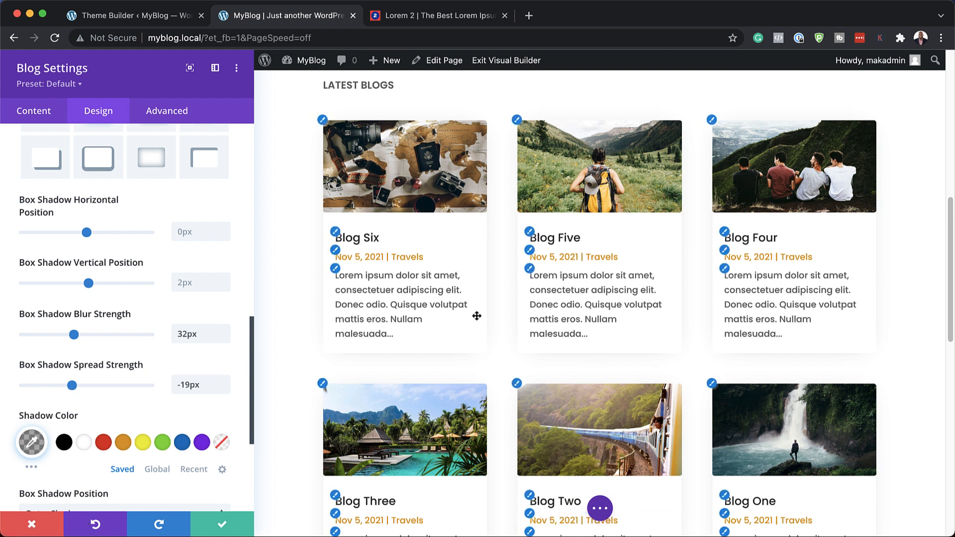
Step: Unlink the post images' rounded corners, set both bottom corners to 0px, and save the Blog module settings
click(324, 120)
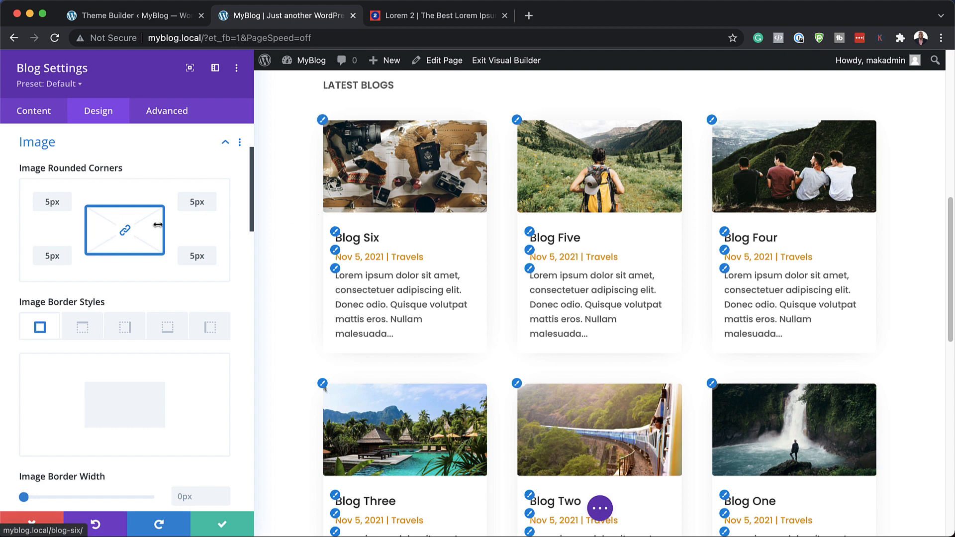
click(125, 230)
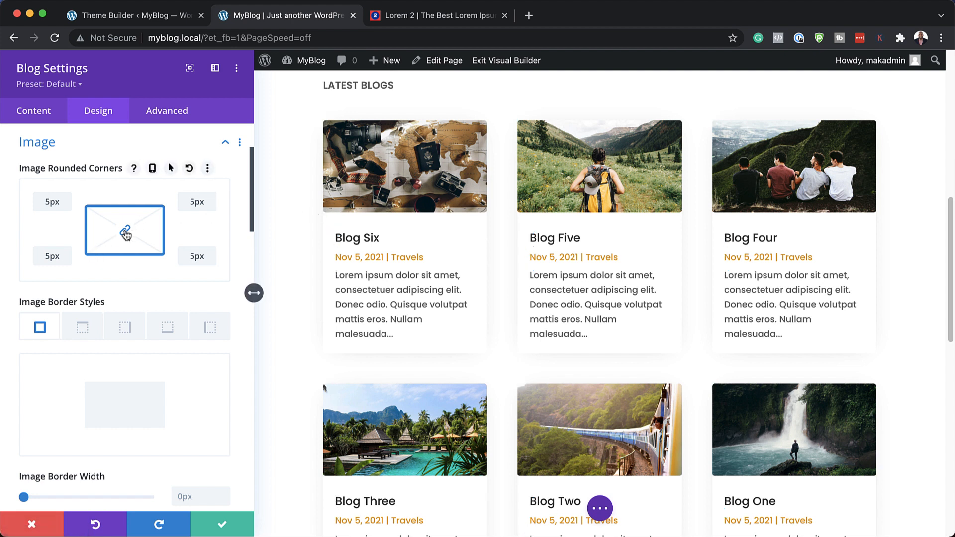
click(55, 256)
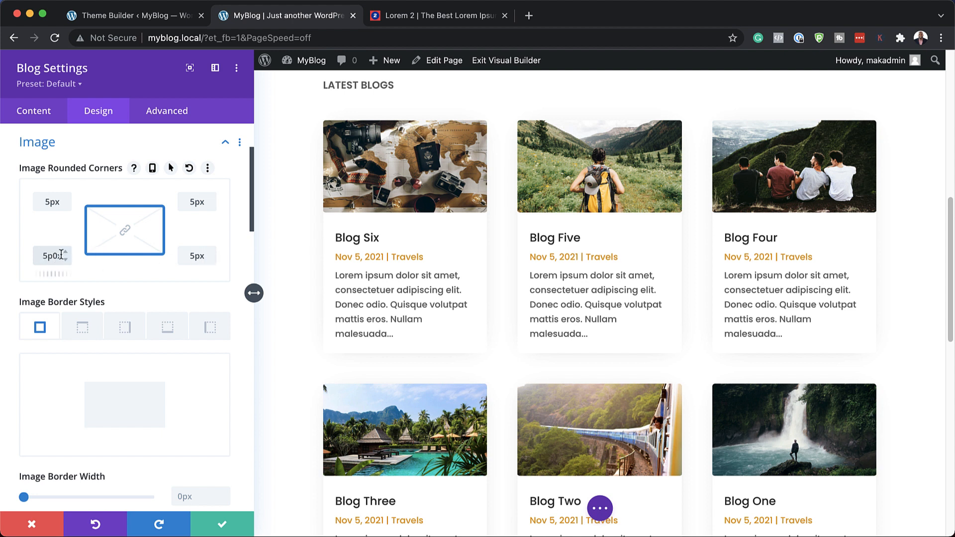
text(0)
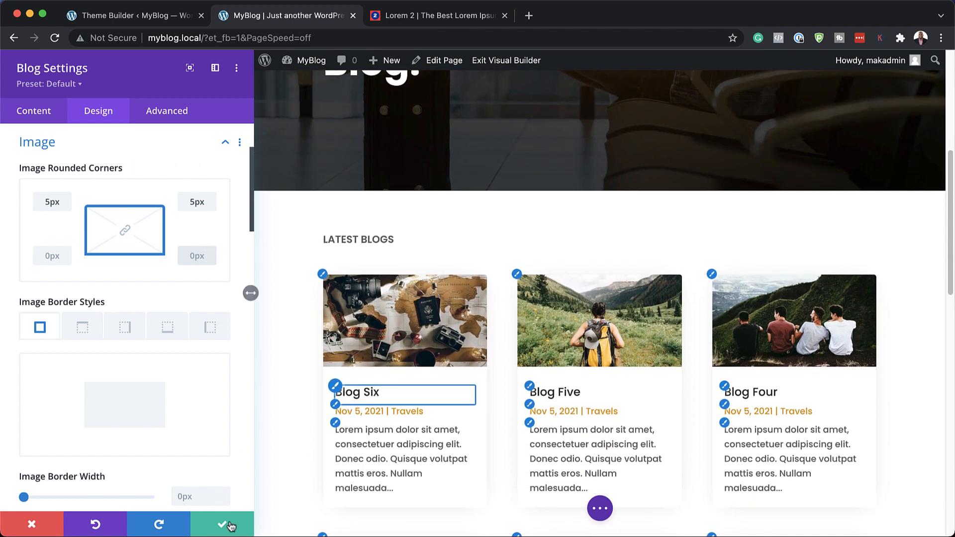
click(220, 526)
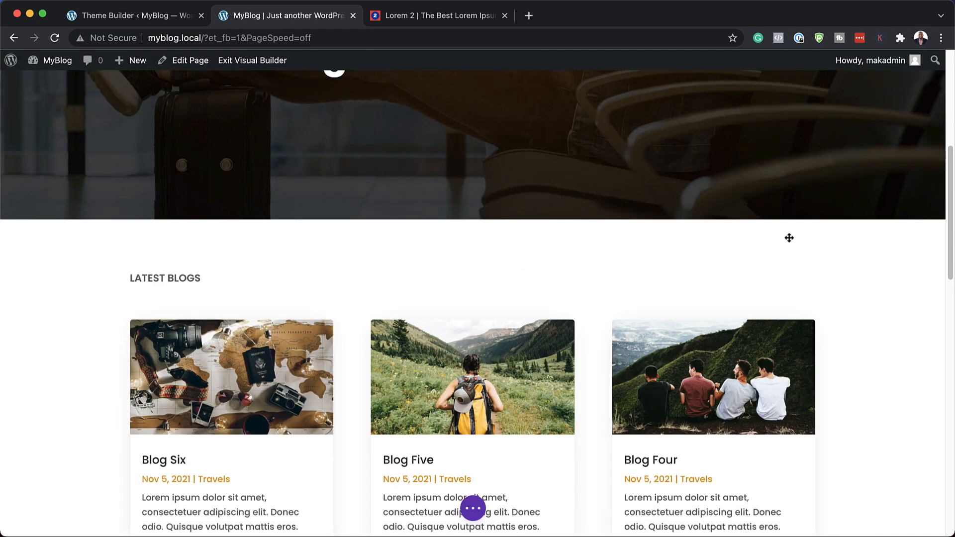
Step: Review the homepage layout from the hero section through the Latest Blogs grid to the footer sign-up form
scroll(709, 229, up, 3)
scroll(709, 230, up, 5)
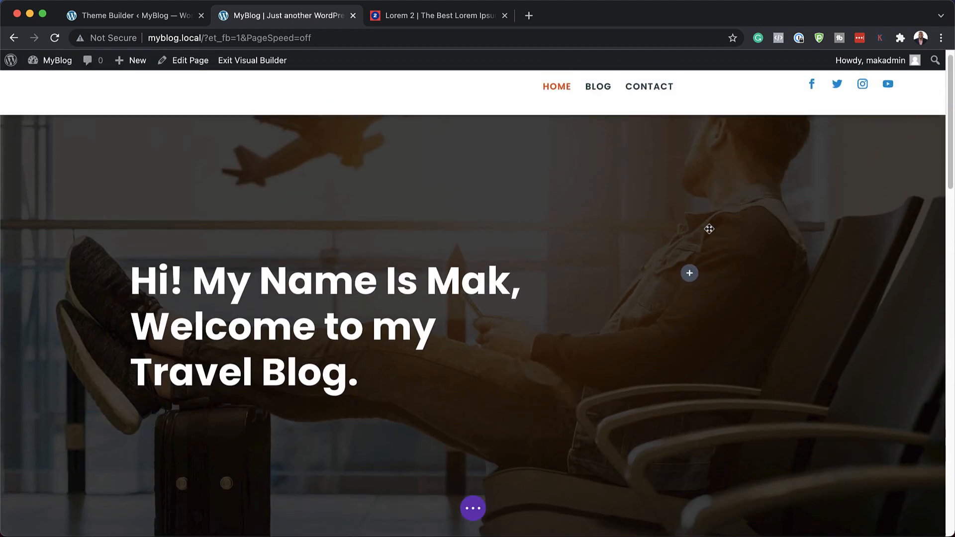
scroll(751, 315, down, 10)
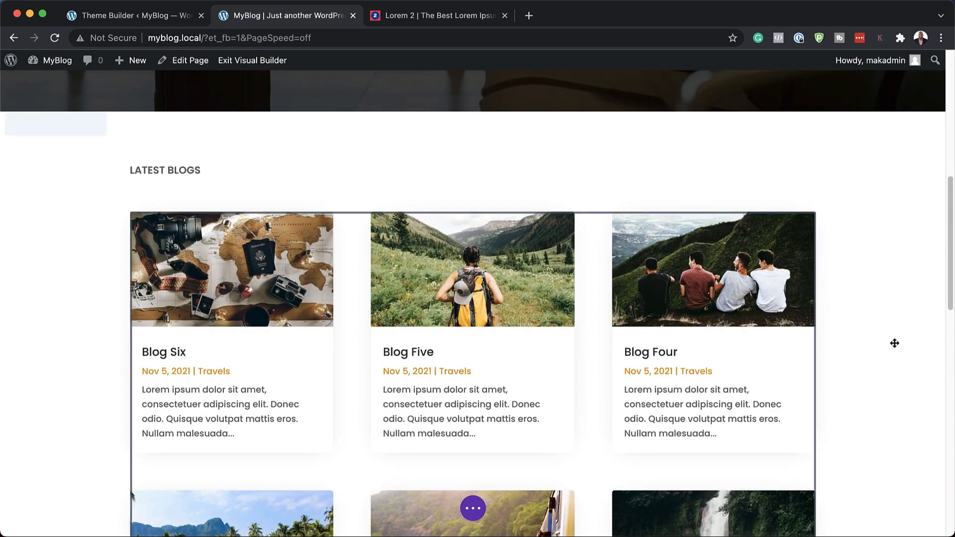
scroll(895, 342, down, 8)
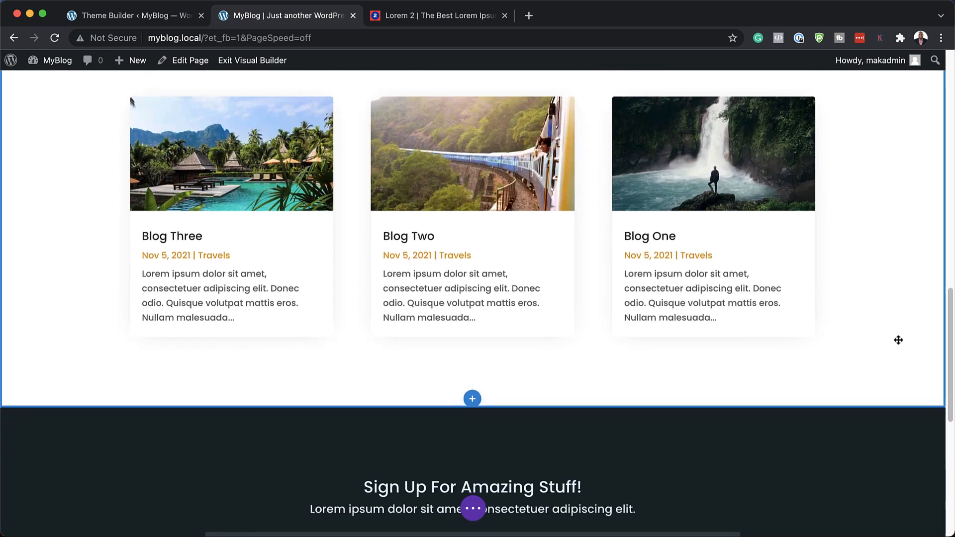
scroll(898, 341, down, 5)
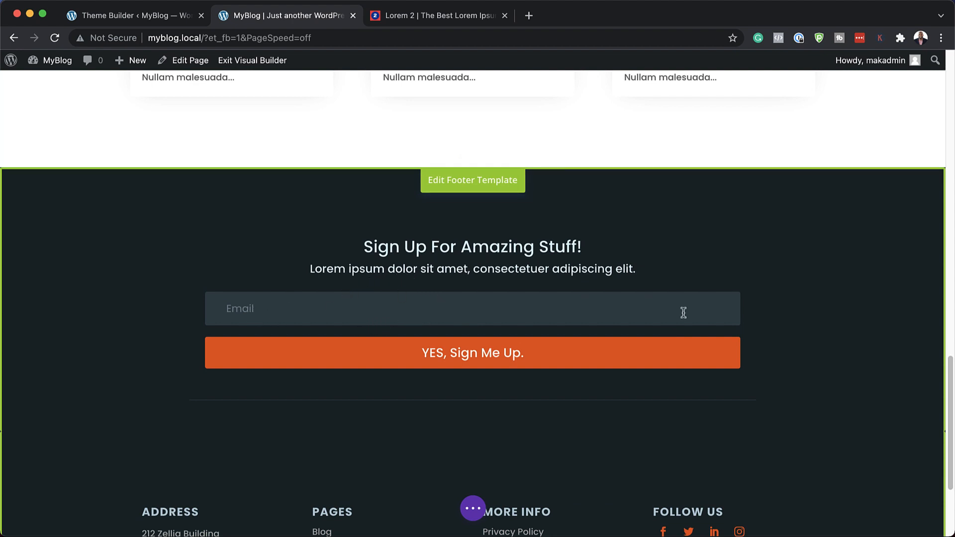
scroll(683, 312, up, 15)
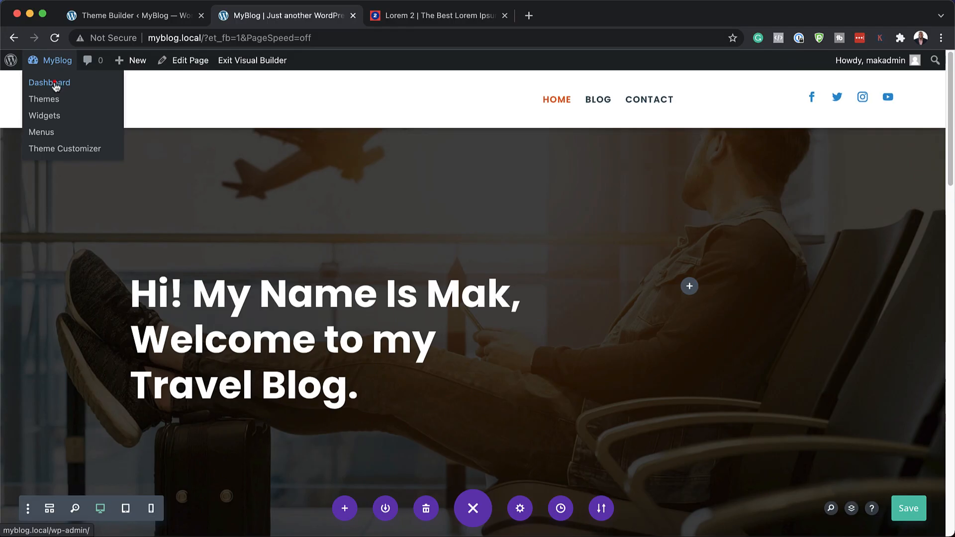
Step: Leave the visual builder for the WordPress dashboard and search the plugin directory for fluentcrm
click(56, 85)
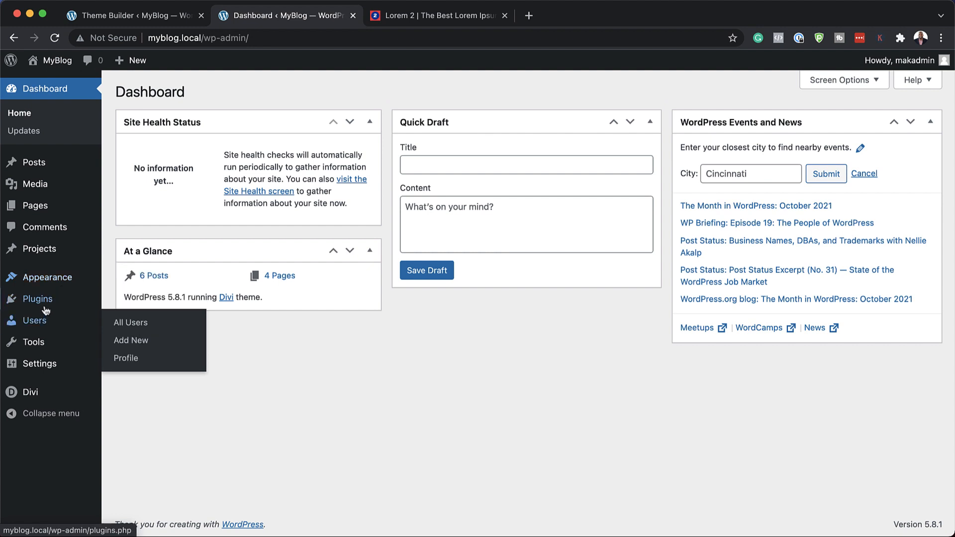
mouse_move(45, 299)
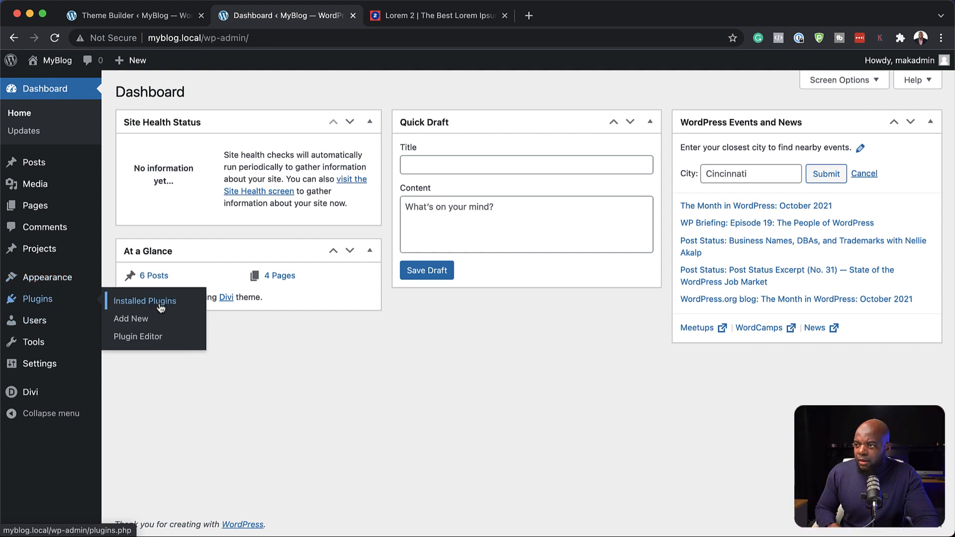
click(145, 320)
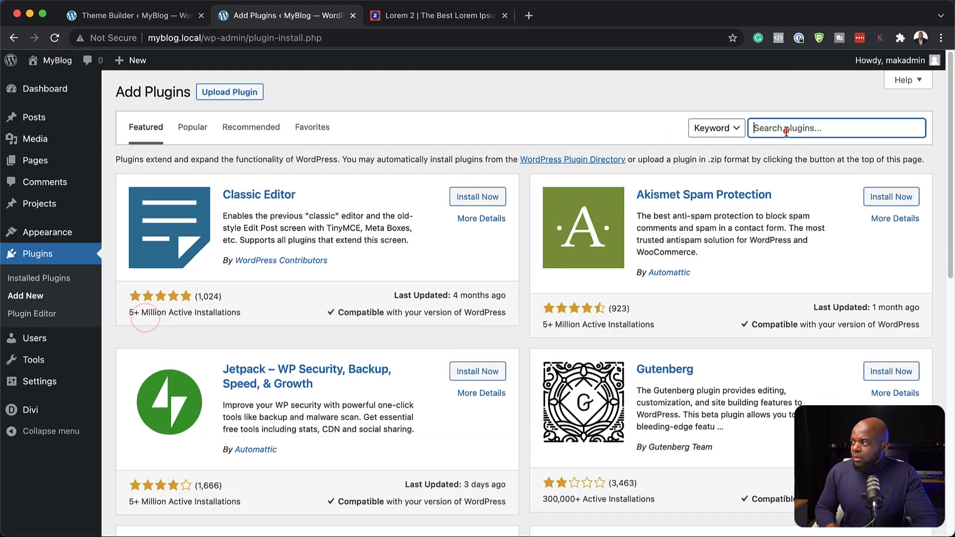
click(784, 128)
text(flue)
text(ntcrm)
Step: Install and activate the Email Marketing Automation, Newsletter and CRM Plugin for WordPress by FluentCRM
click(495, 199)
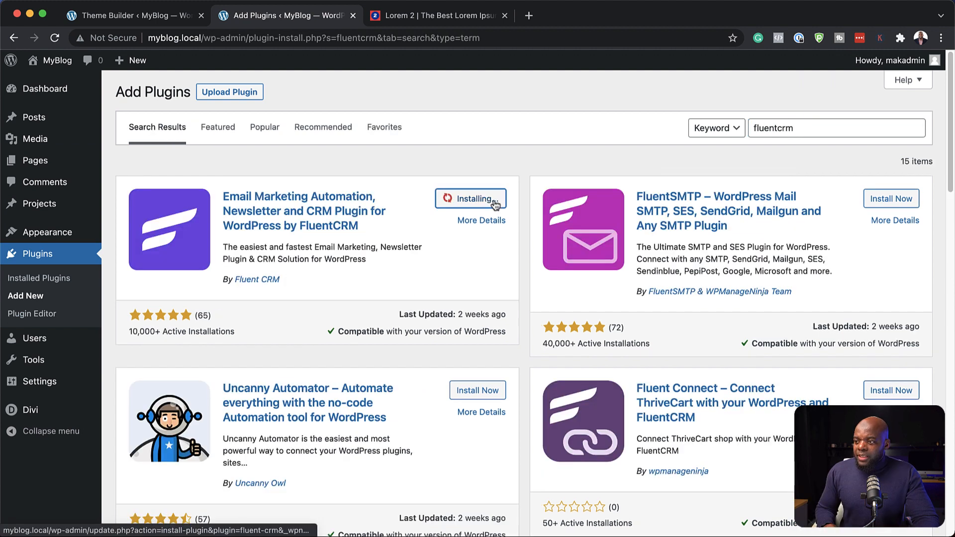
mouse_move(598, 4)
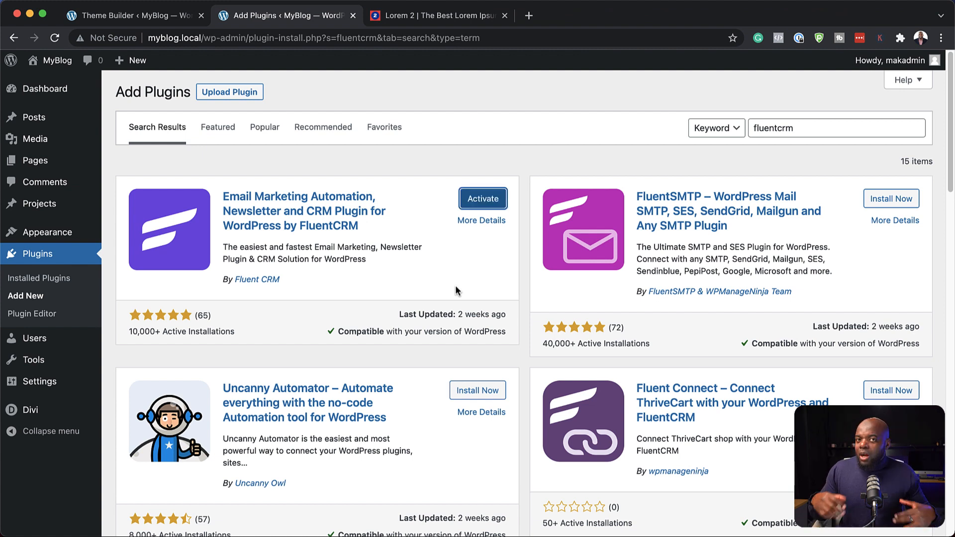
click(485, 201)
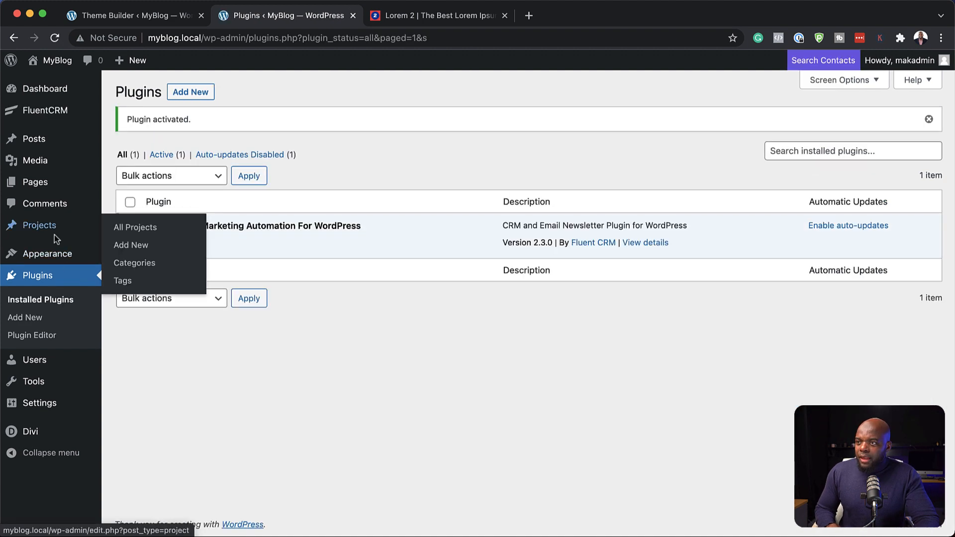
Step: Open the Email Optin settings of the sign-up form in the Default Website Template's global footer, using the Divi Theme Builder
mouse_move(53, 120)
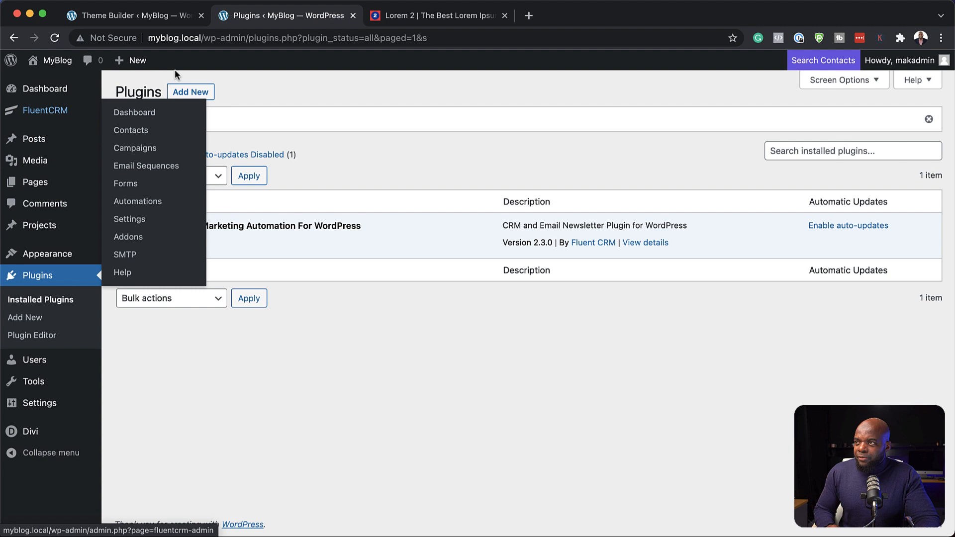
mouse_move(42, 430)
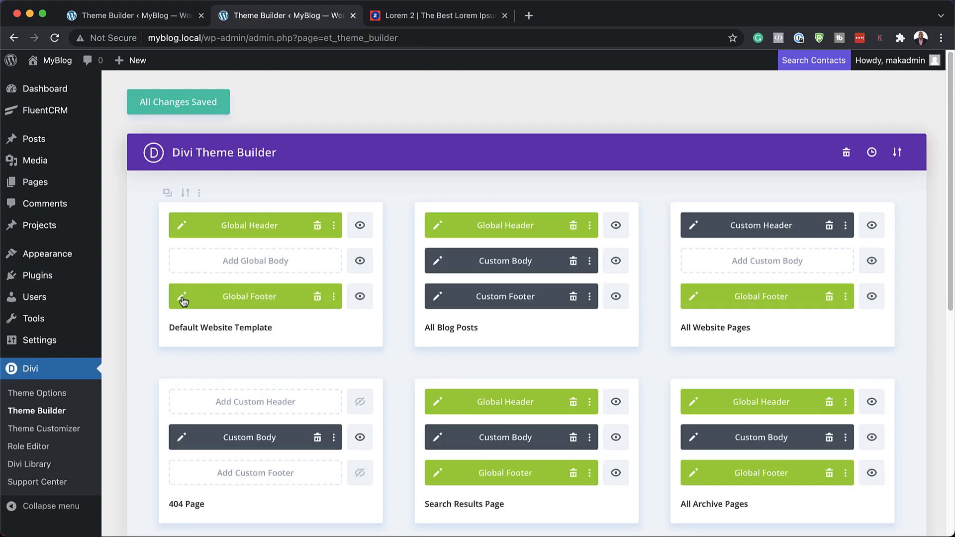
click(182, 297)
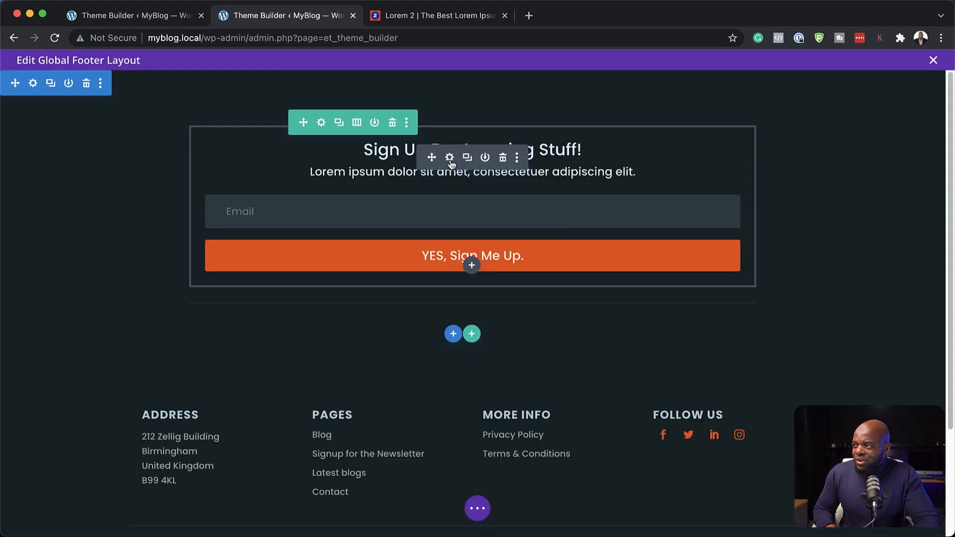
click(450, 158)
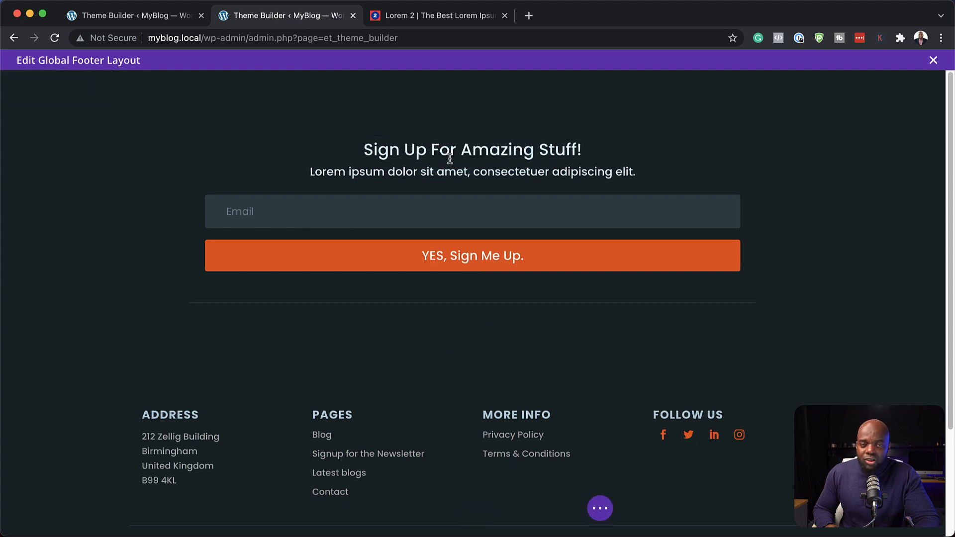
Step: Expand the sign-up form's email account settings and choose MailChimp from the available service providers
scroll(122, 381, down, 5)
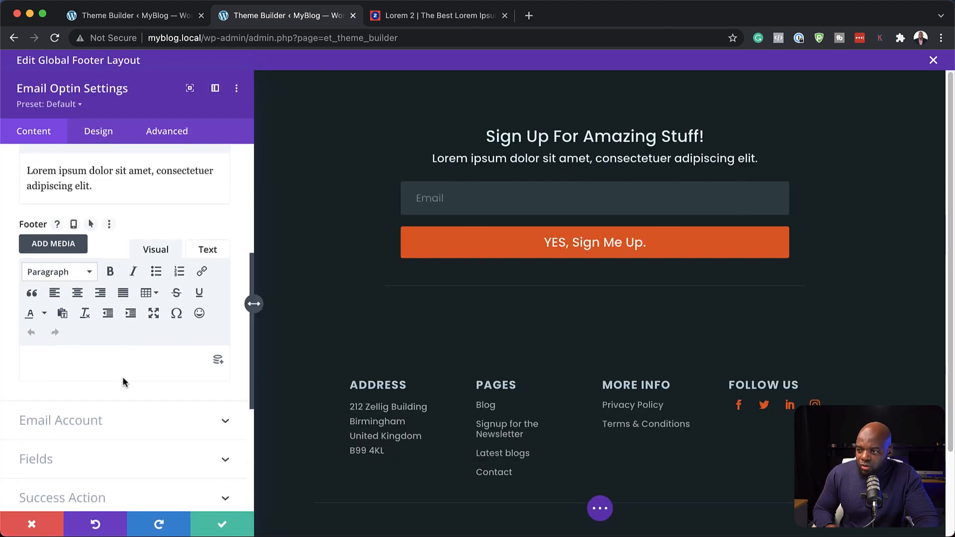
scroll(123, 382, down, 2)
click(97, 368)
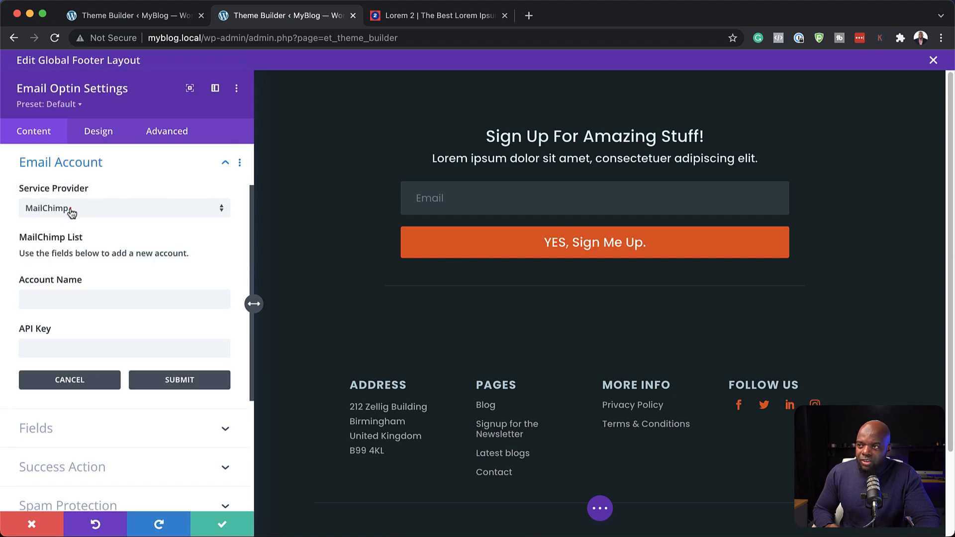
click(71, 210)
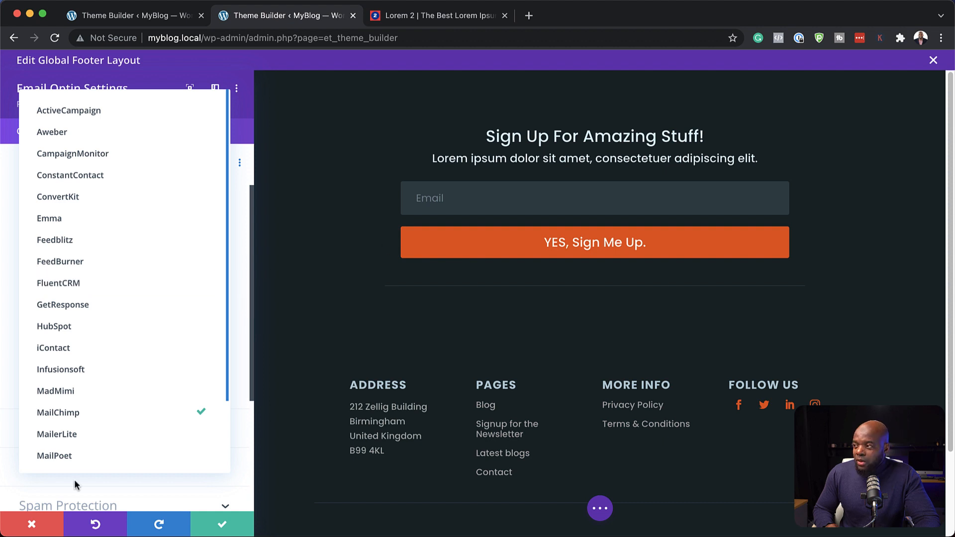
click(113, 413)
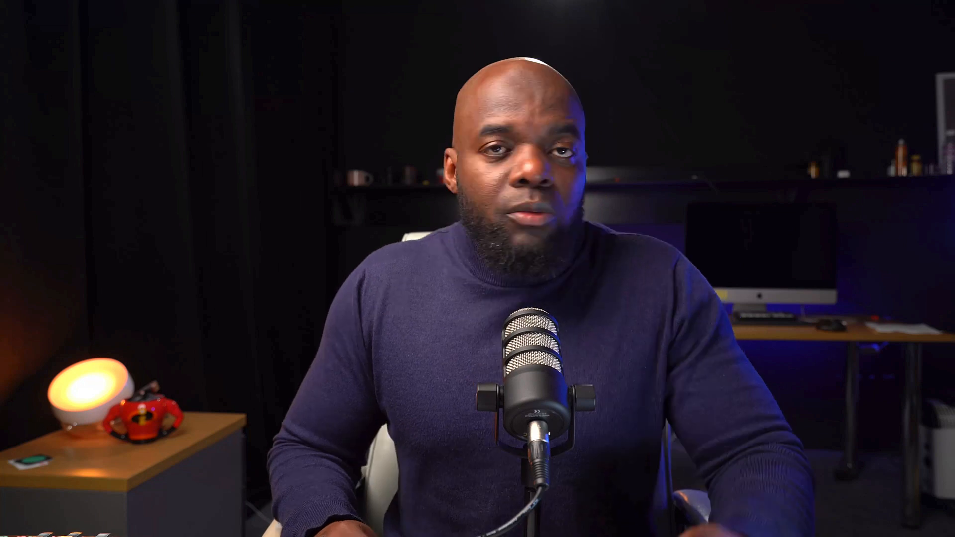